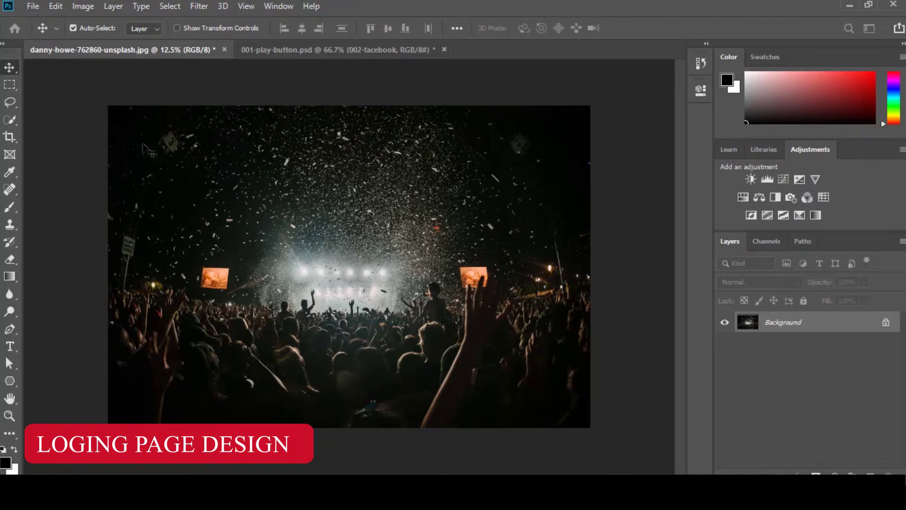
Create a new Web Most Common 1366 × 768 document with an artboard at 300 ppi.
left_click(32, 6)
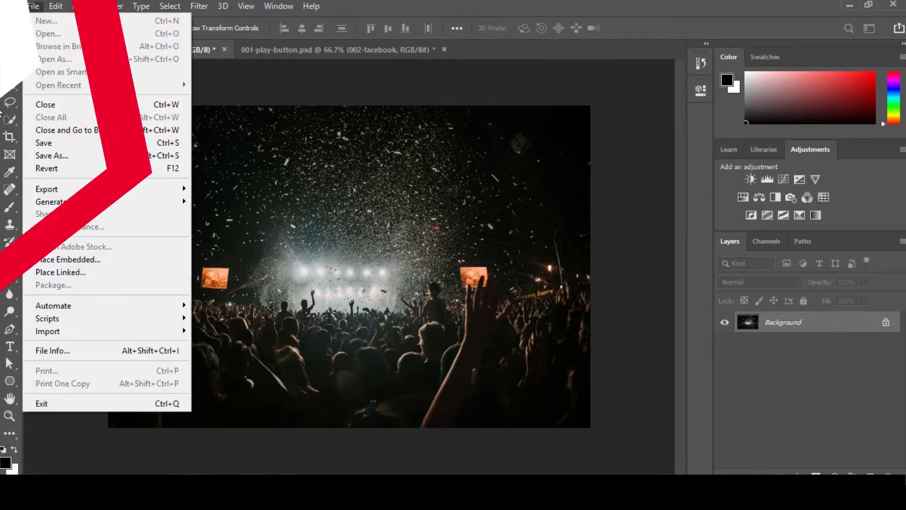
key("ctrl+n")
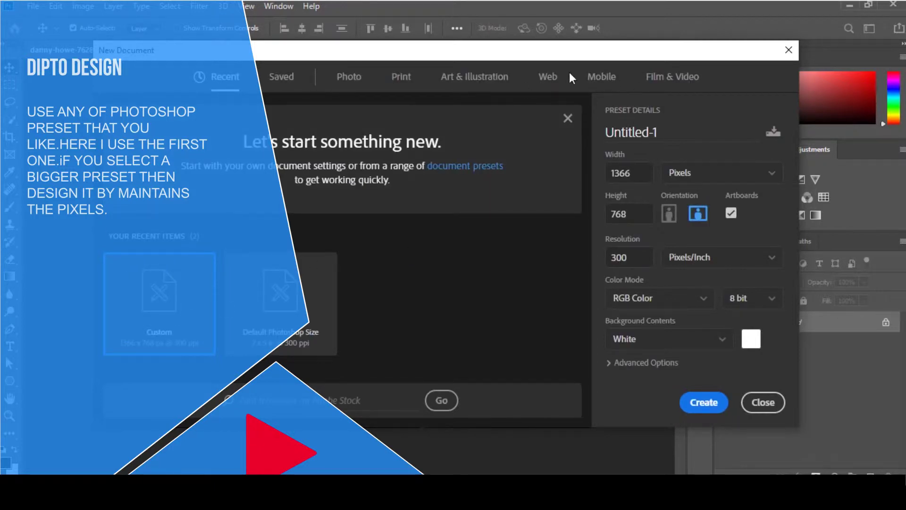
left_click(548, 81)
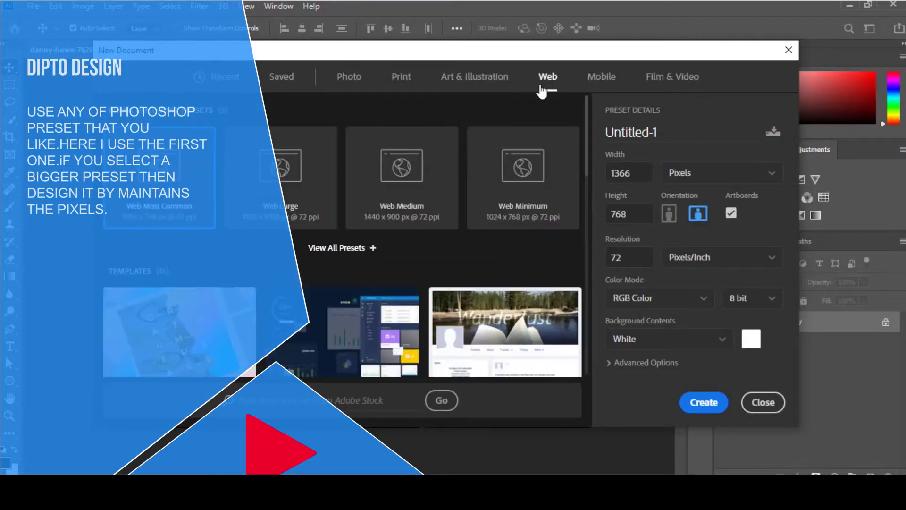
double_click(621, 257)
type("300")
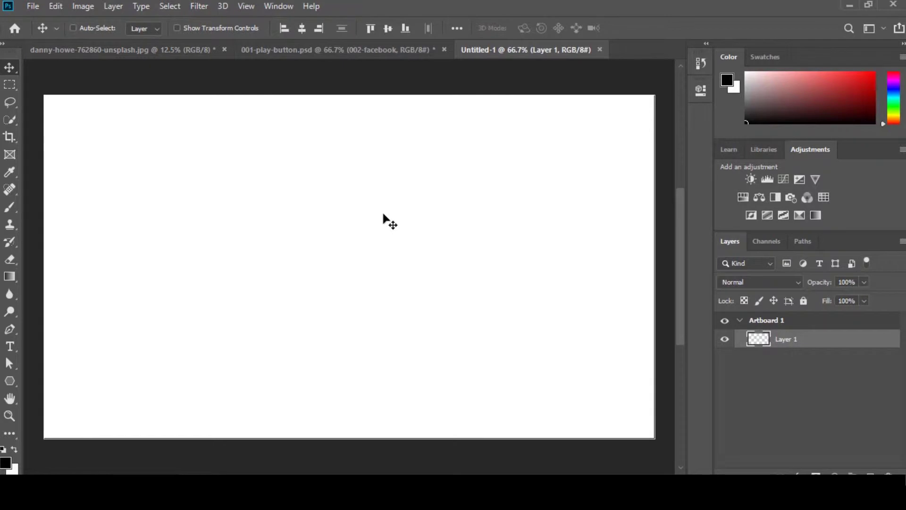
Draw a rectangle covering the artboard's left half.
scroll(388, 220, "down", 2)
scroll(200, 290, "down", 1)
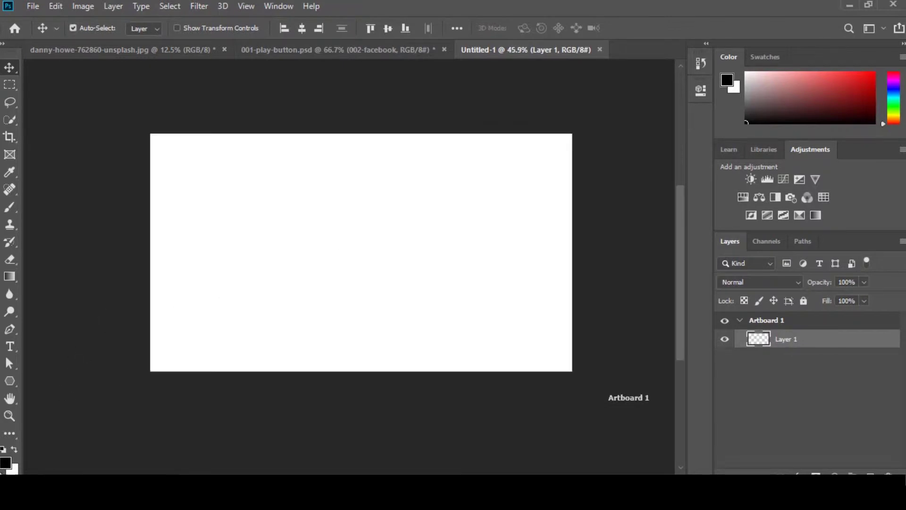
left_click(9, 380)
left_click(58, 378)
mouse_move(135, 102)
left_mouse_down()
mouse_move(335, 392)
mouse_move(378, 376)
left_mouse_up()
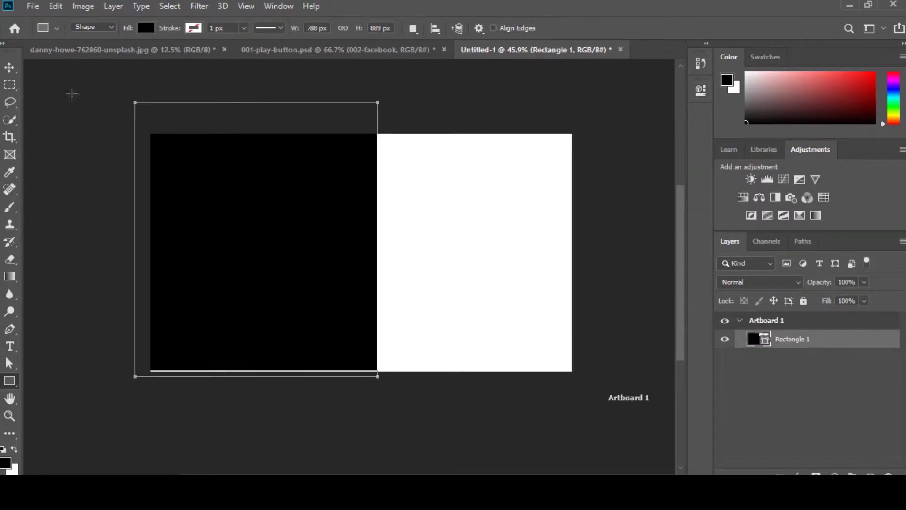
Bring the concert photo onto the artboard and clip it to the rectangle.
left_click(9, 66)
left_click(172, 51)
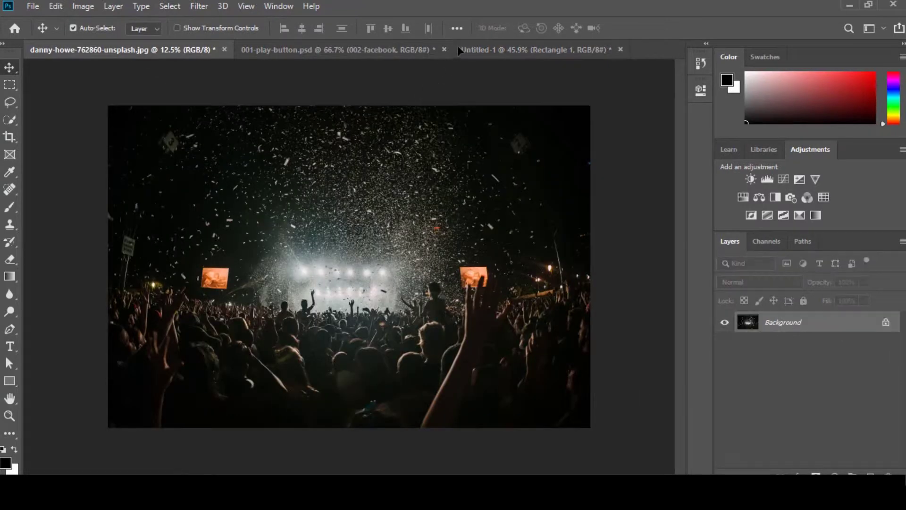
left_click_drag(455, 47, 279, 265)
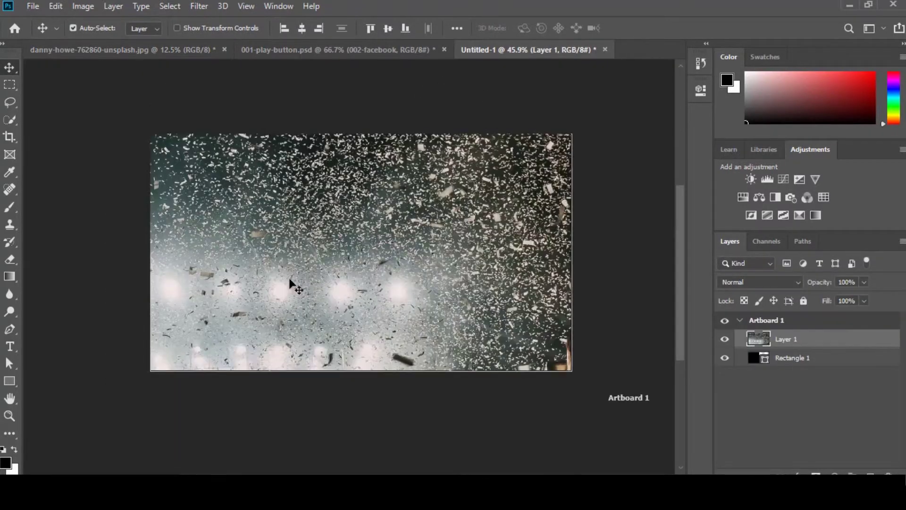
right_click(803, 339)
left_click(684, 253)
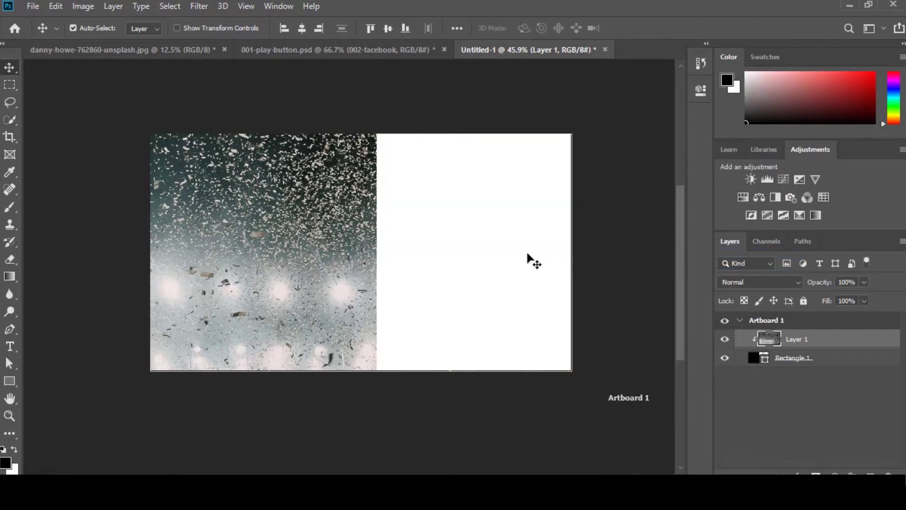
Scale the concert photo down and position it inside the rectangle.
scroll(448, 245, "down", 2)
scroll(346, 262, "down", 5)
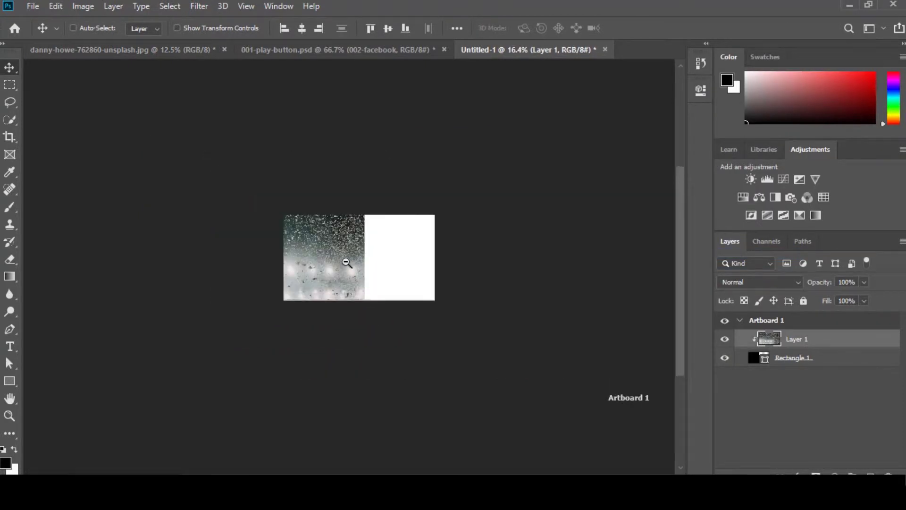
key("ctrl+t")
scroll(417, 252, "down", 2)
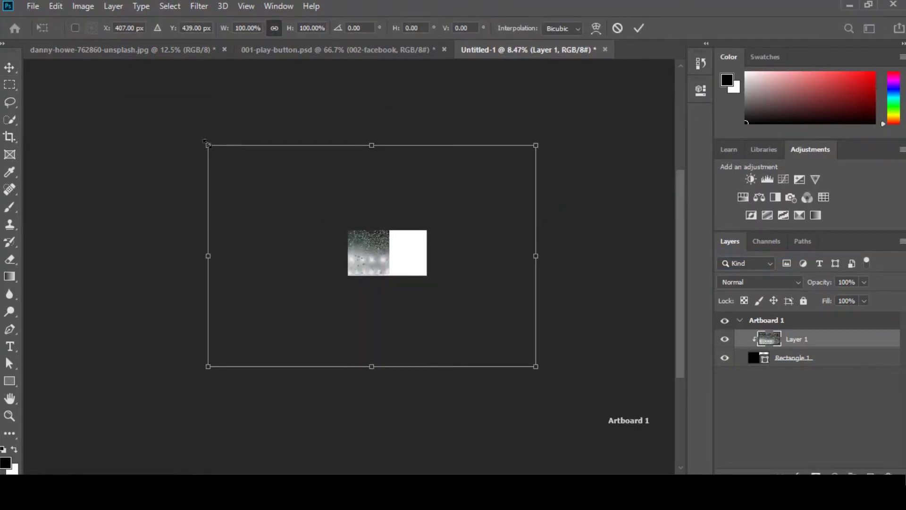
left_click_drag(206, 142, 386, 263)
left_click_drag(457, 299, 346, 209)
left_click_drag(442, 187, 419, 206)
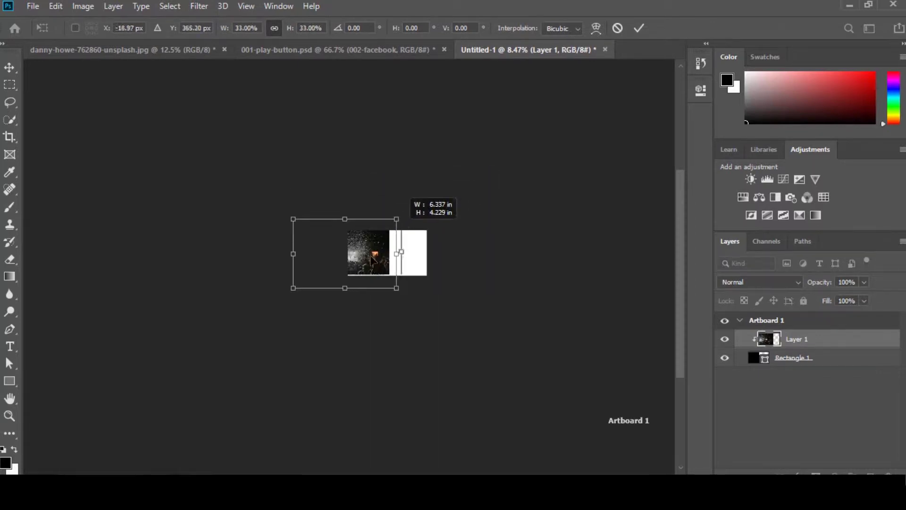
left_click_drag(326, 215, 340, 224)
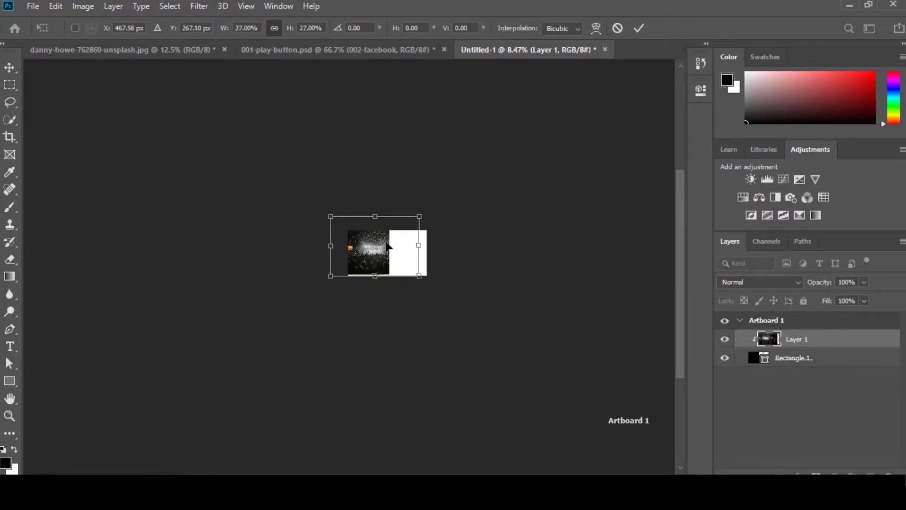
left_click_drag(385, 248, 385, 248)
type("342")
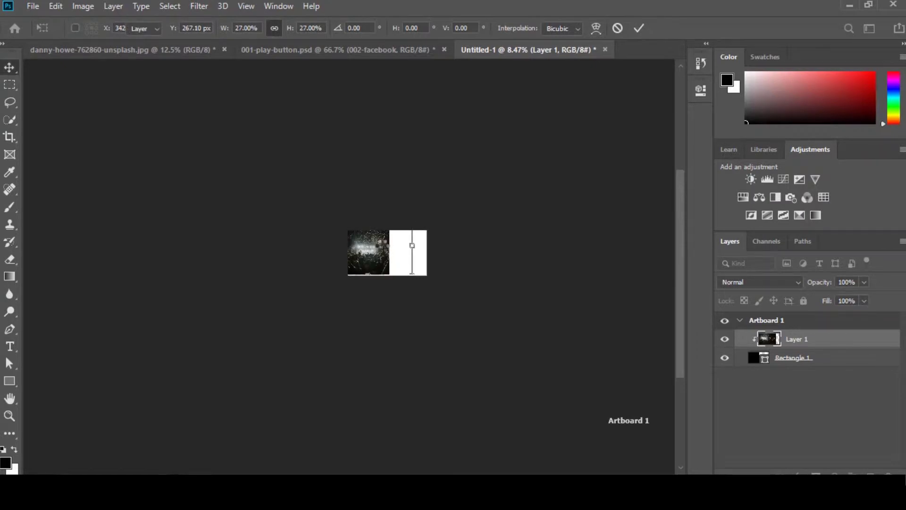
key("Return")
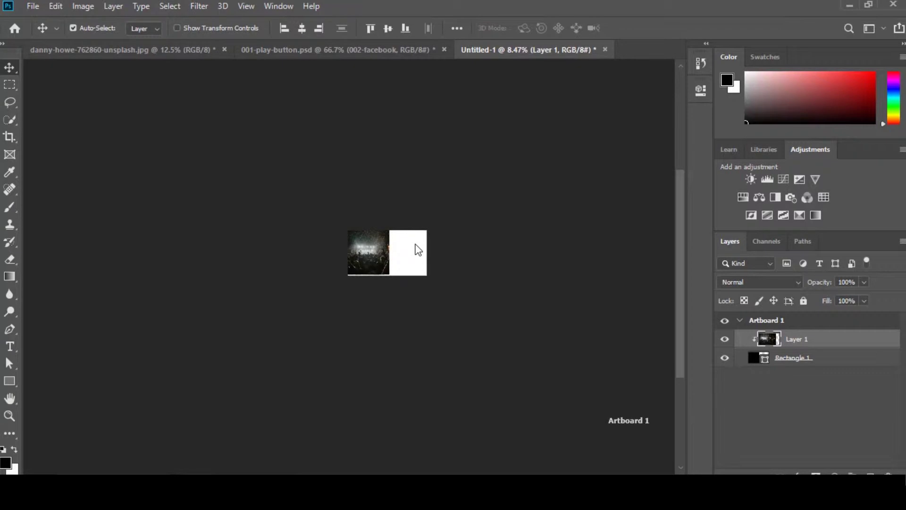
Resize the photo and rectangle together into a left panel reaching the artboard bottom.
left_click(378, 229, "ctrl")
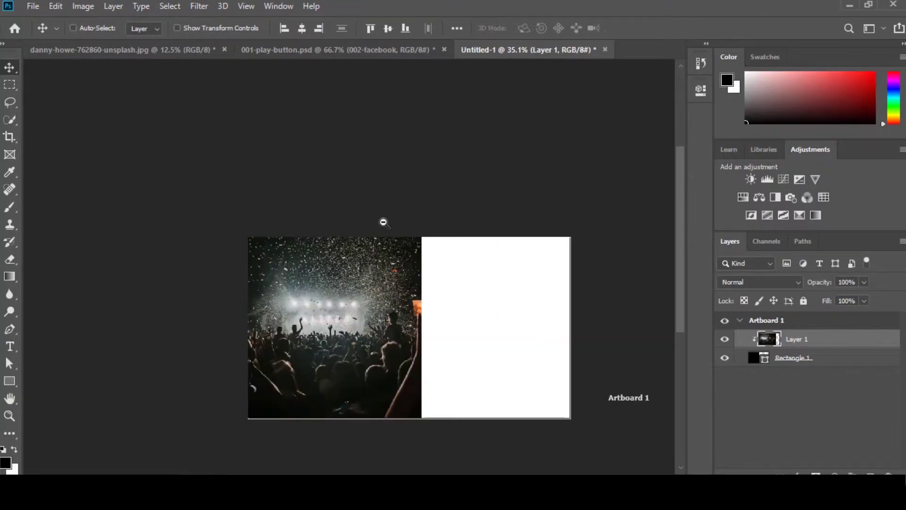
left_click(802, 357, "shift")
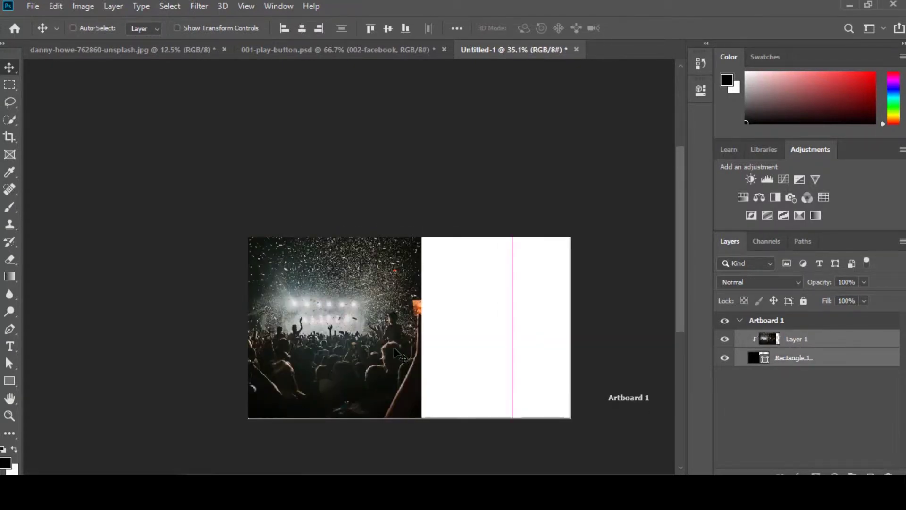
key("ctrl+t")
left_click_drag(146, 179, 184, 204)
left_click_drag(515, 199, 471, 231)
left_click_drag(351, 383, 353, 363)
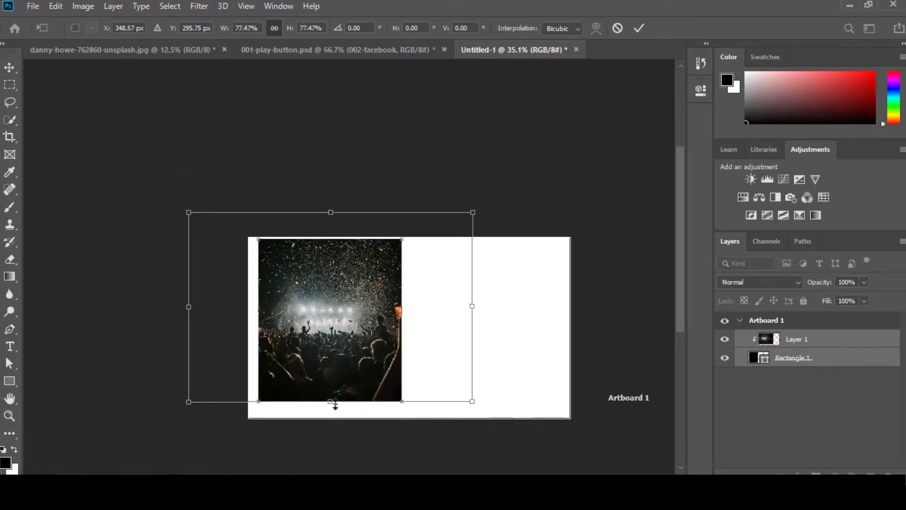
left_click_drag(335, 402, 334, 410)
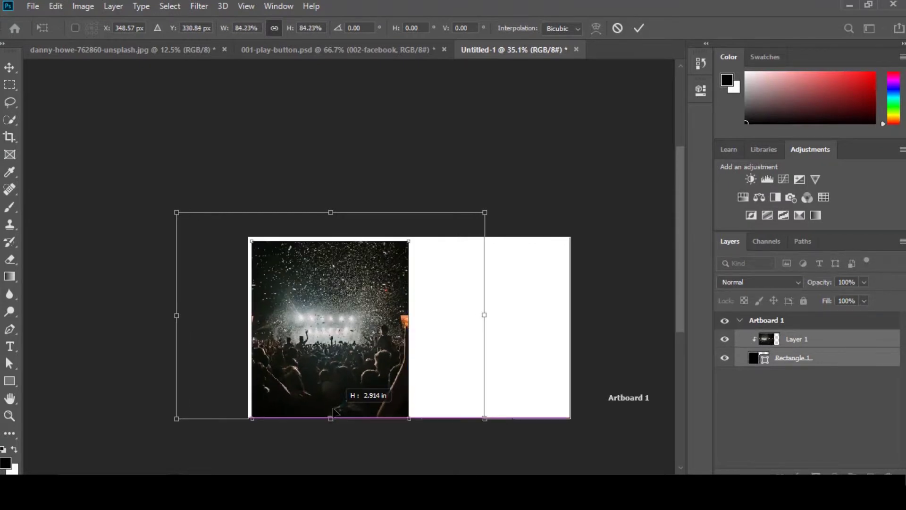
key("Return")
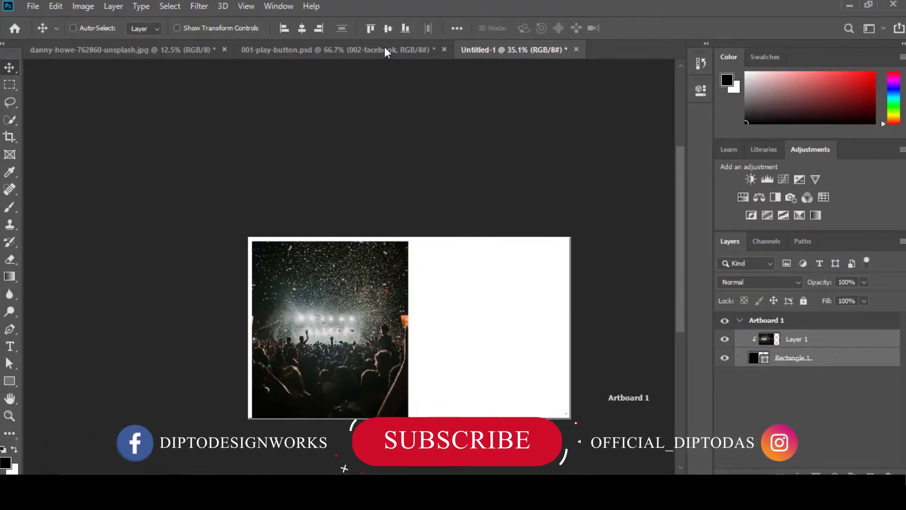
Centre the photo vertically on the artboard.
left_click(783, 321, "ctrl")
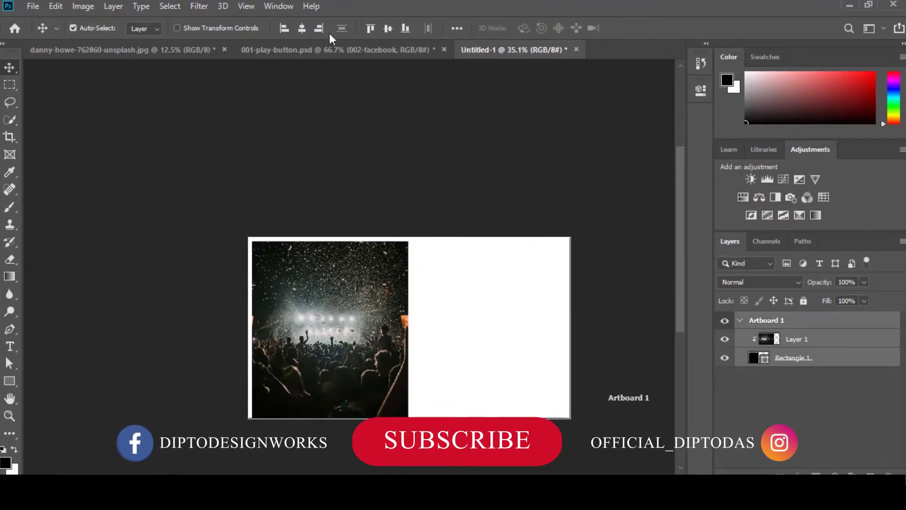
left_click(304, 26)
key("ctrl+z")
left_click(387, 28)
left_click(829, 339)
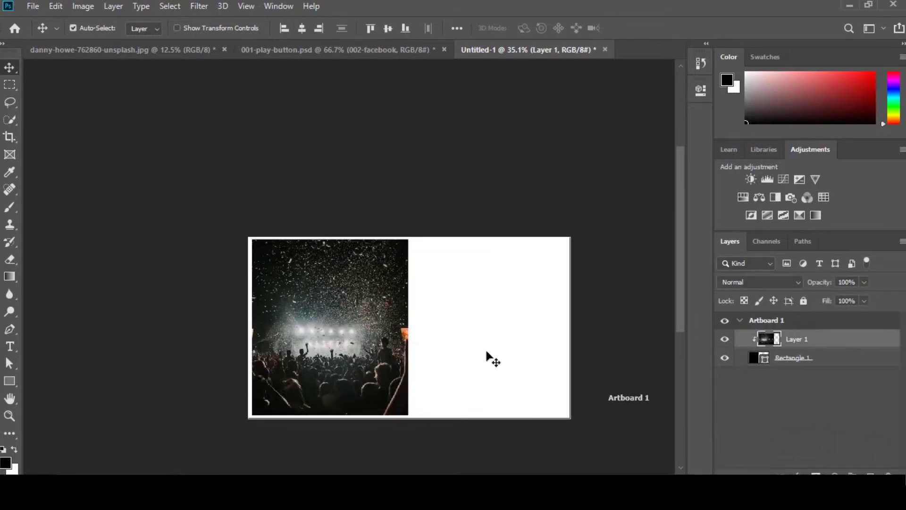
Add a new empty layer and set up a dark-blue gradient.
key("ctrl+shift+alt+n")
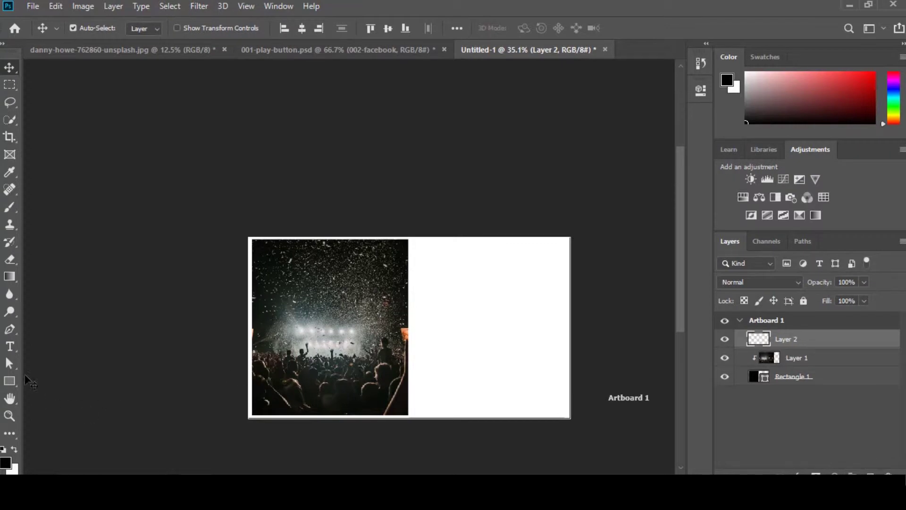
left_click(9, 276)
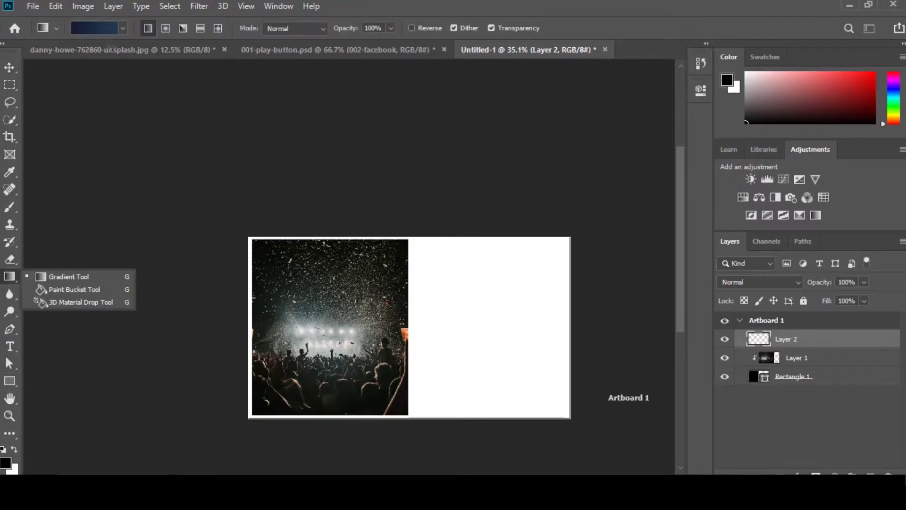
left_click(104, 29)
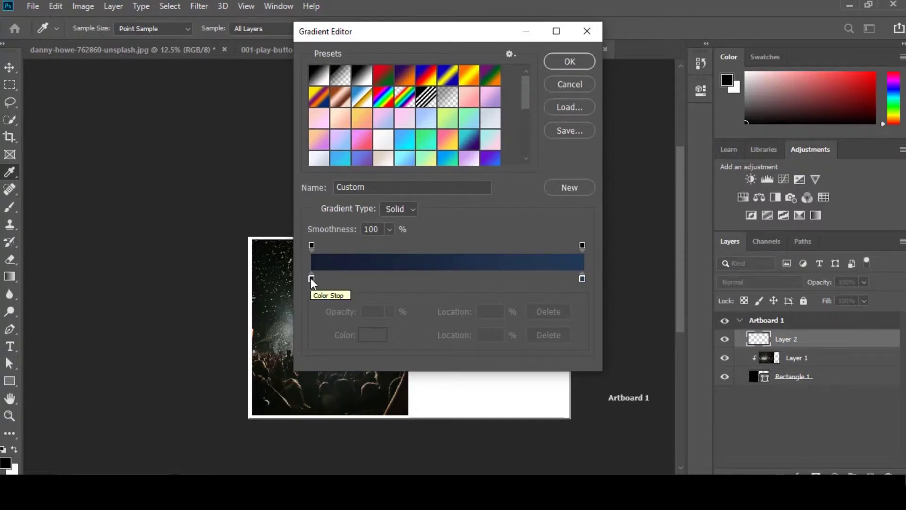
double_click(310, 278)
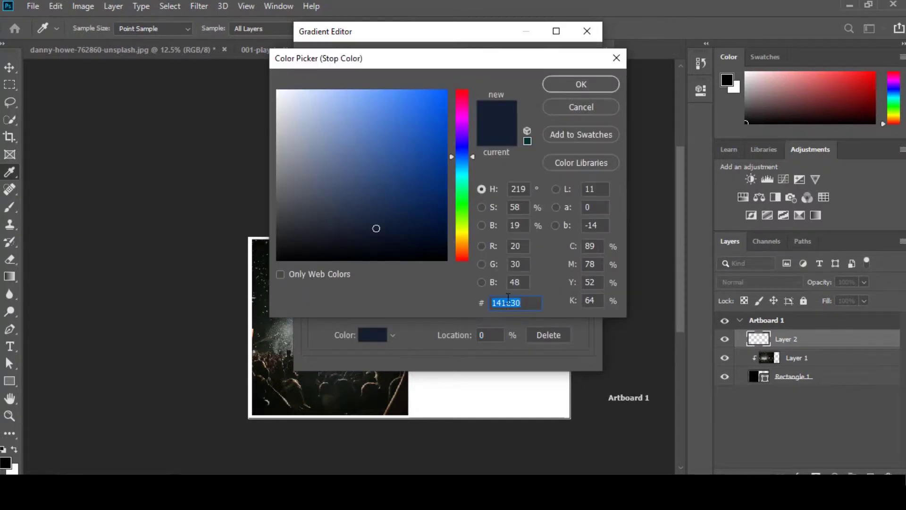
left_click(581, 107)
double_click(582, 278)
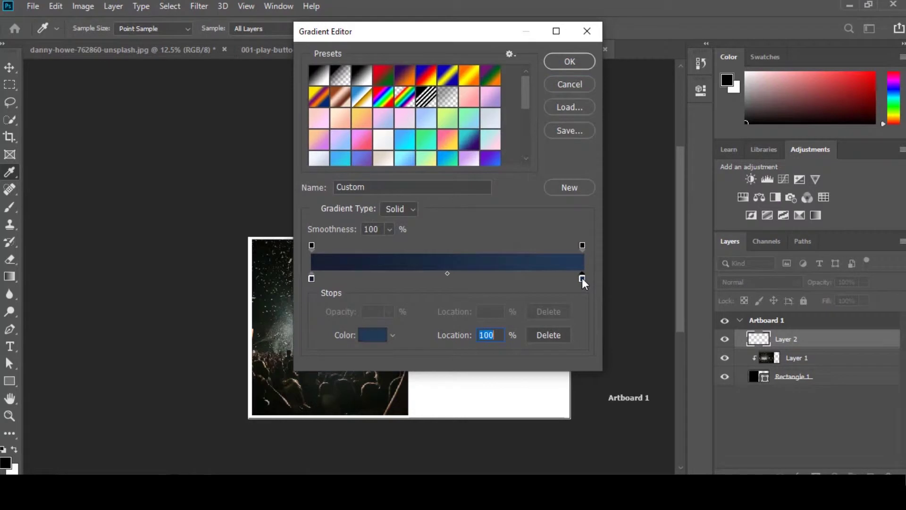
left_click(578, 109)
left_click(567, 66)
Fill a new layer above the photo with the dark-blue gradient, redoing the first attempt.
left_click_drag(269, 406, 297, 351)
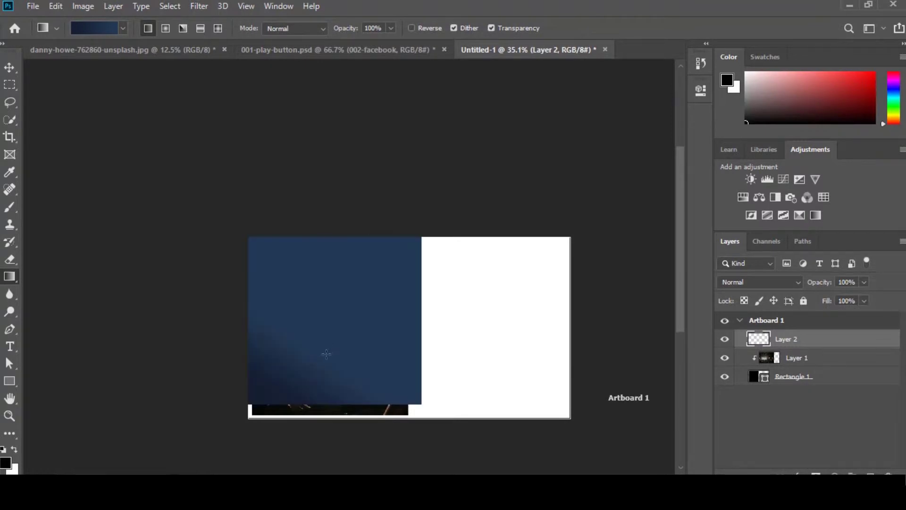
left_click(889, 472)
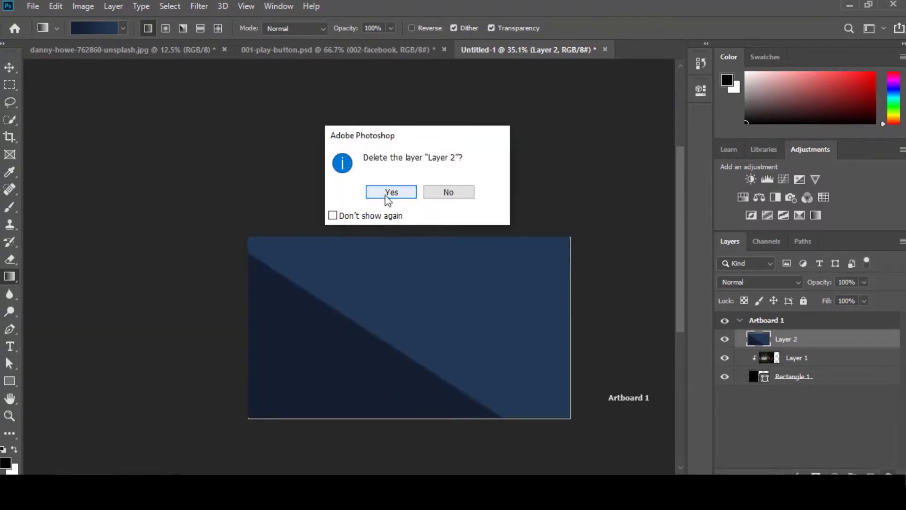
left_click(387, 196)
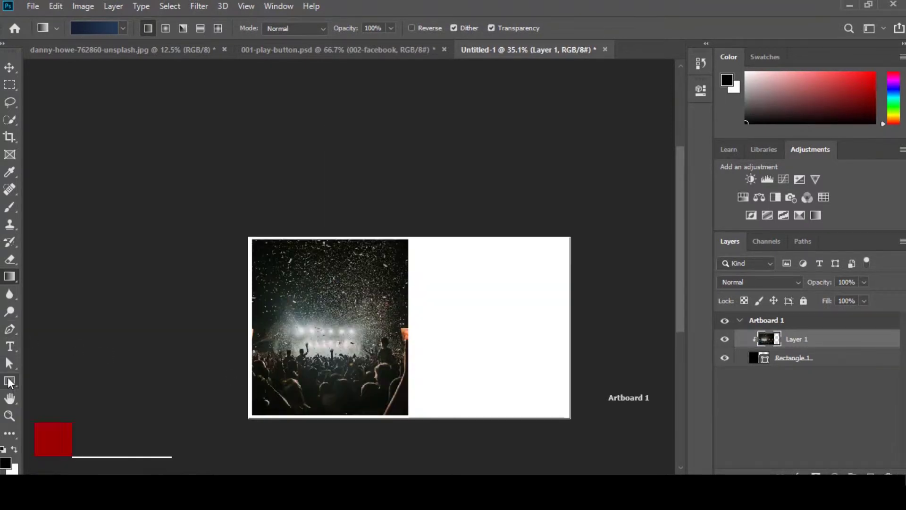
left_click(870, 474)
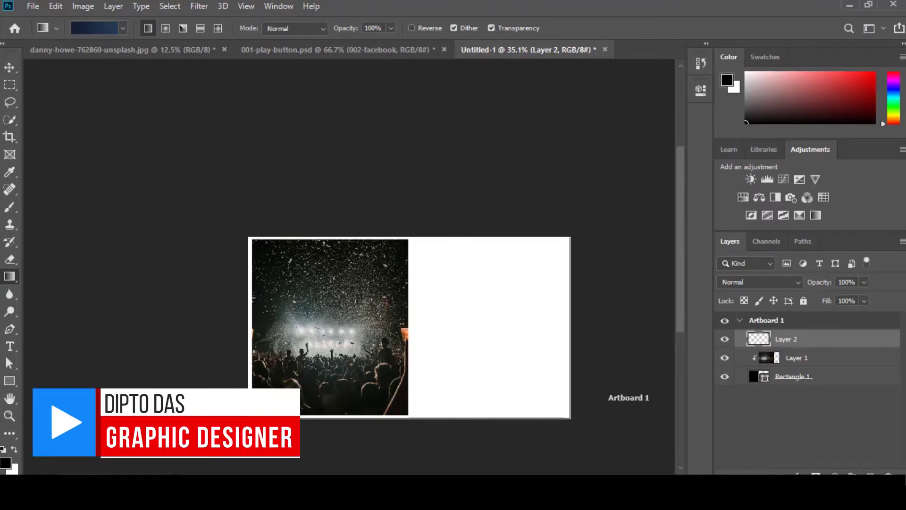
left_click_drag(289, 386, 355, 369)
Clip the blue gradient layer to the photo and set its opacity to about 40%.
left_click(10, 68)
right_click(792, 340)
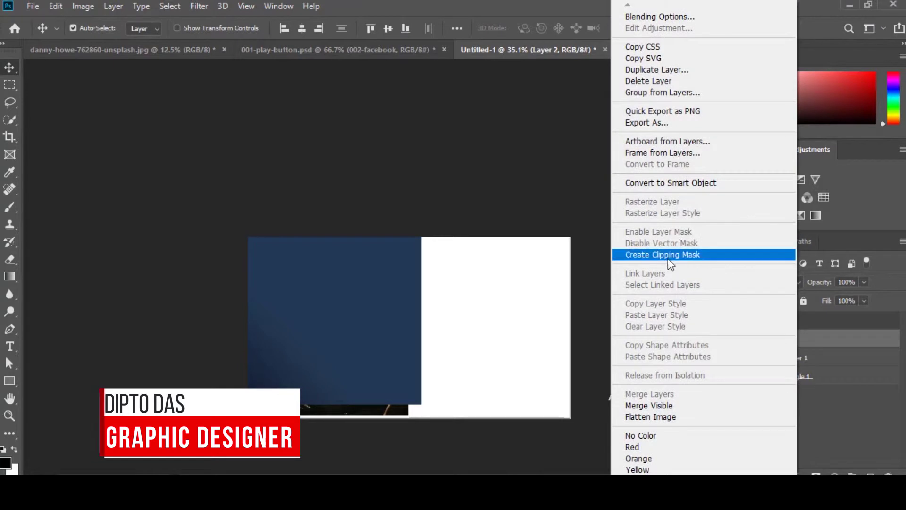
left_click(734, 255)
left_click(841, 282)
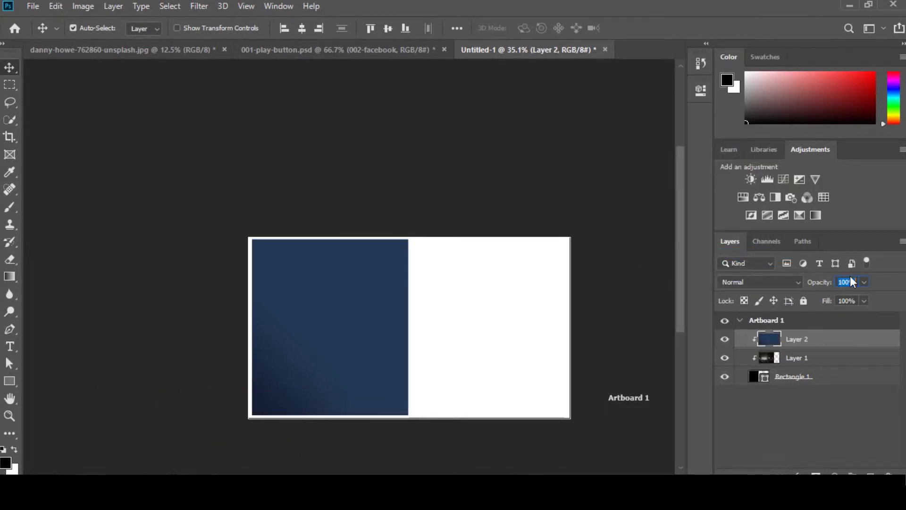
type("30")
key("Return")
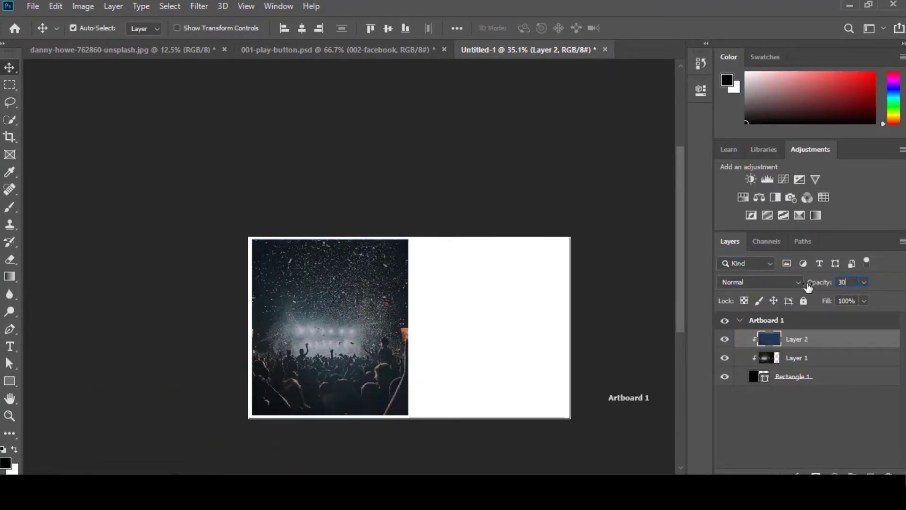
left_click_drag(831, 282, 834, 282)
left_click(805, 423)
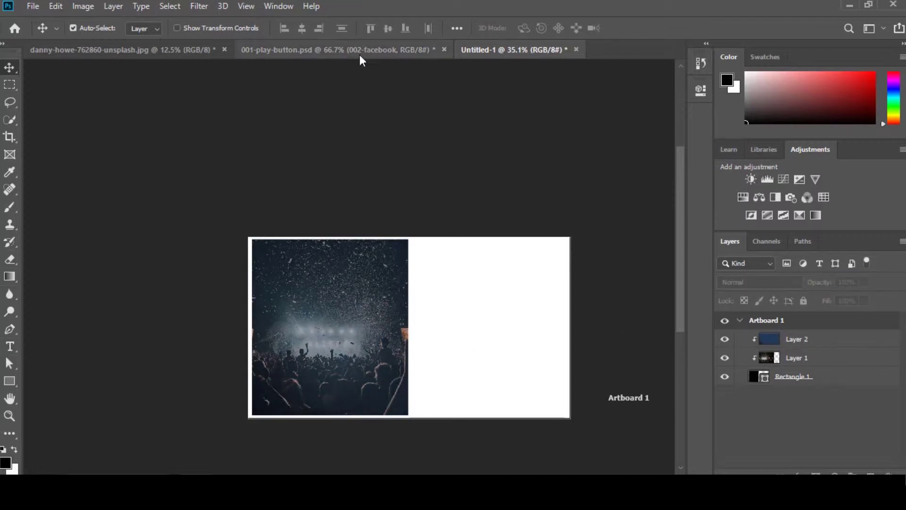
In 001-play-button.psd, group the Polygon 2 and Forma 1 layers into one group.
left_click(347, 49)
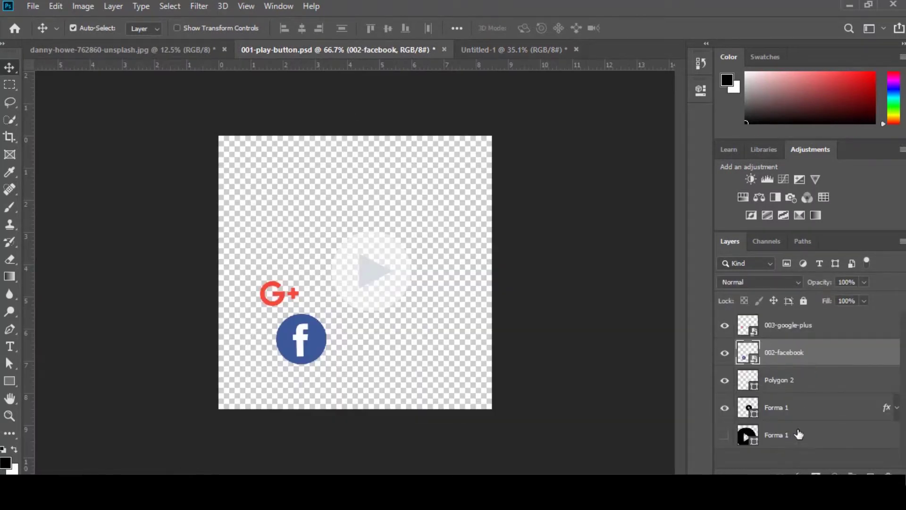
left_click(796, 433)
left_click(795, 411, "shift")
left_click(792, 436)
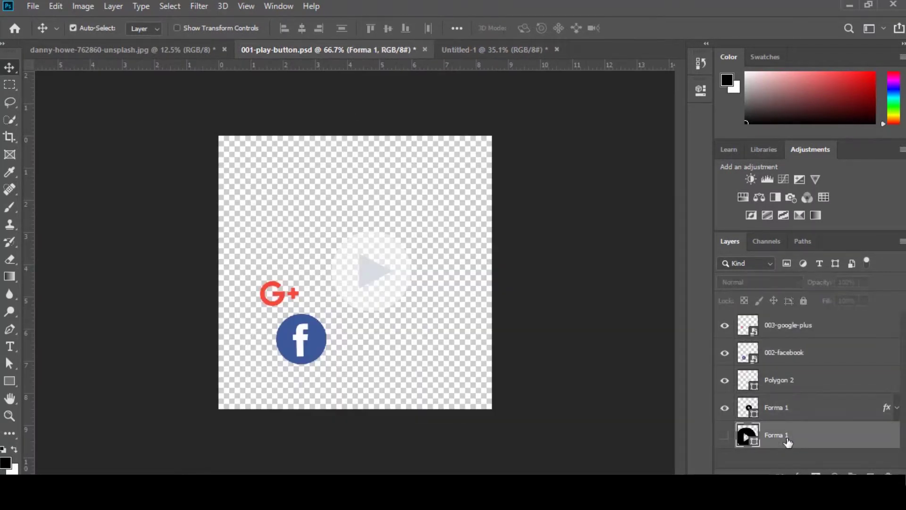
left_click(780, 410)
left_click(798, 377, "shift")
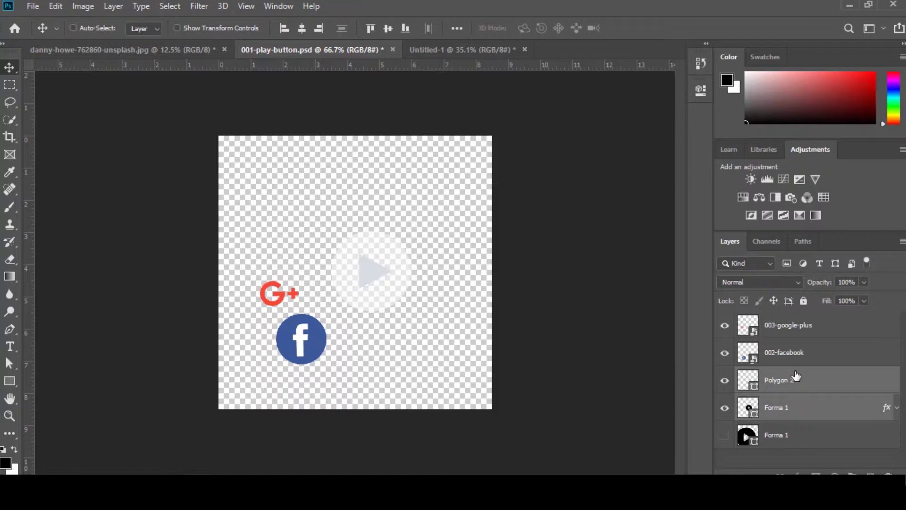
key("ctrl")
key("ctrl+g")
Drag the play-button group into Untitled-1 at the photo's bottom-left.
mouse_move(371, 286)
left_mouse_down()
mouse_move(356, 237)
mouse_move(173, 48)
mouse_move(336, 355)
left_mouse_up()
left_click_drag(276, 389, 279, 396)
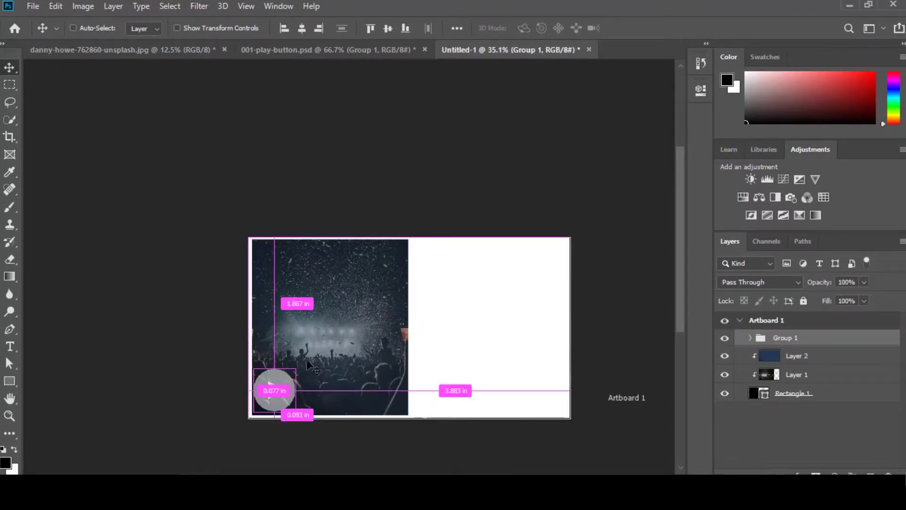
scroll(313, 351, "up", 4)
scroll(313, 351, "up", 1)
scroll(323, 350, "down", 2)
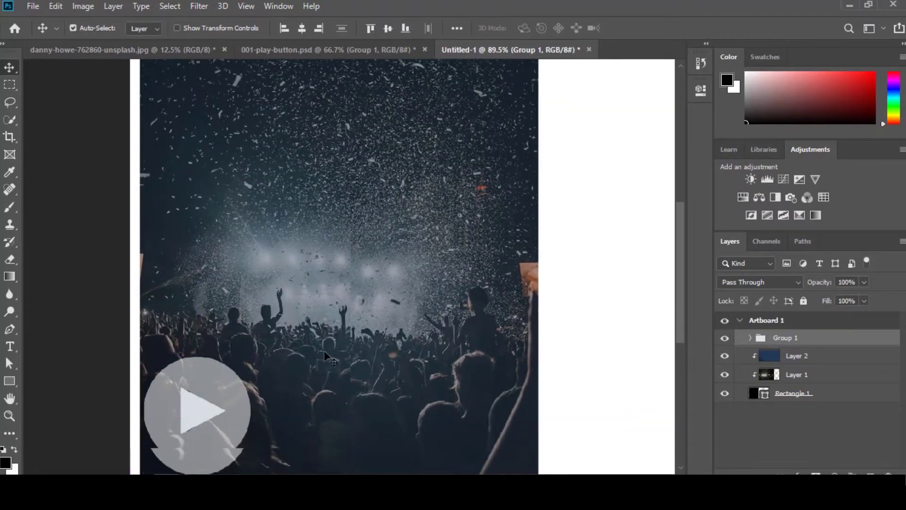
Scale the play button to 33.79% and nudge it slightly right and down.
key("ctrl+t")
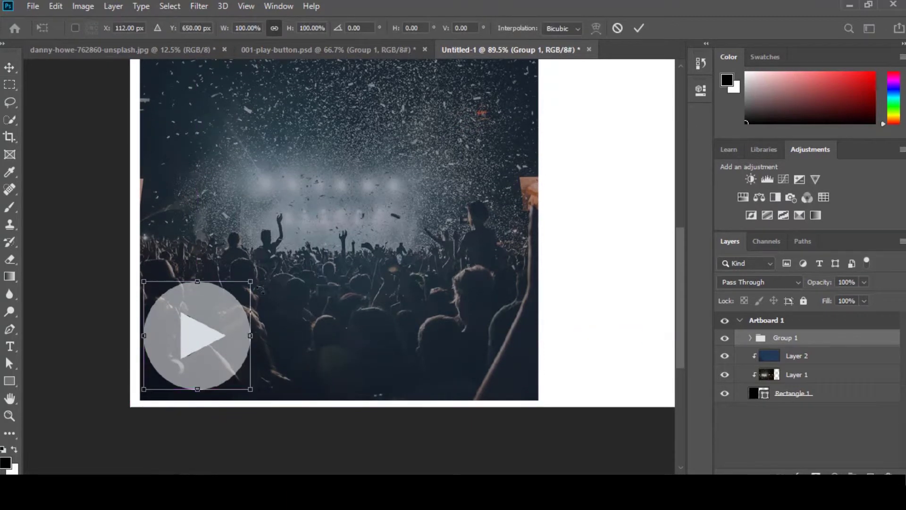
mouse_move(251, 282)
left_mouse_down()
mouse_move(211, 345)
mouse_move(194, 337)
mouse_move(180, 353)
mouse_move(187, 304)
mouse_move(179, 270)
left_mouse_up()
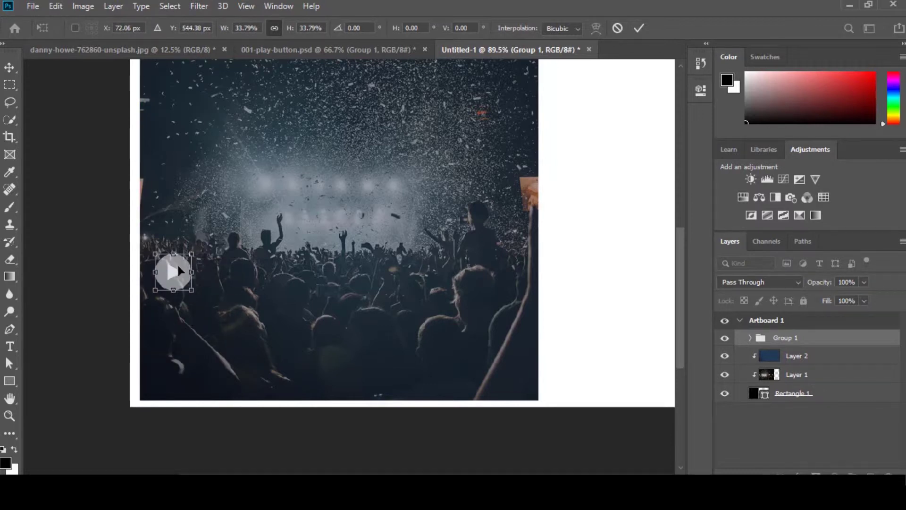
key("Return")
left_click_drag(177, 262, 199, 267)
scroll(347, 272, "up", 2)
left_click(9, 346)
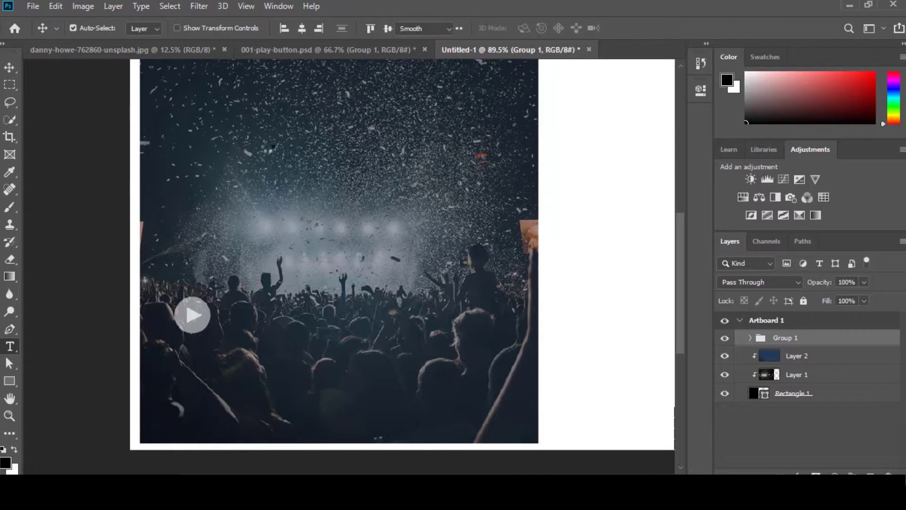
left_click(188, 28)
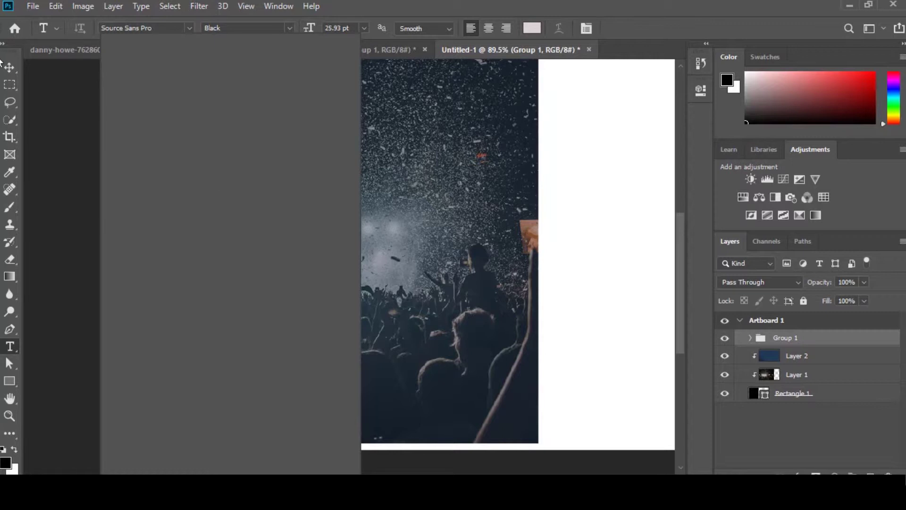
scroll(160, 27, "down", 2)
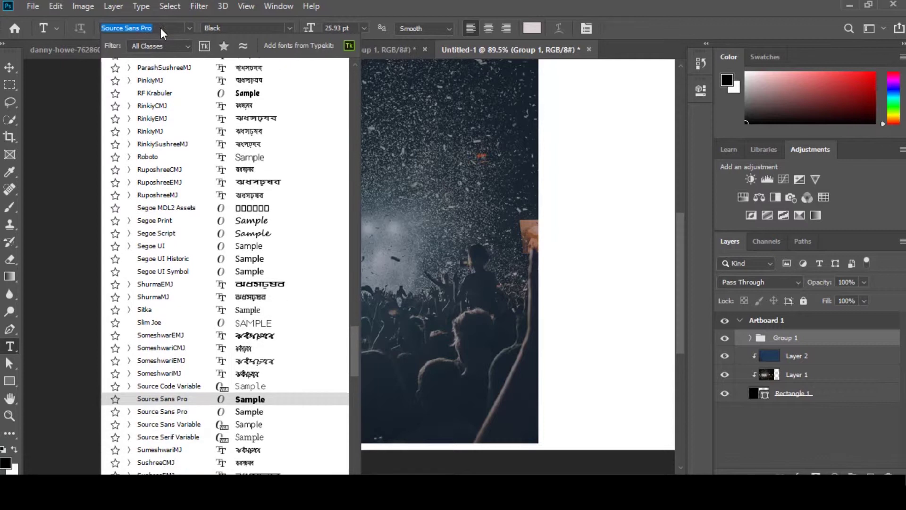
left_click(174, 129)
left_click(182, 27)
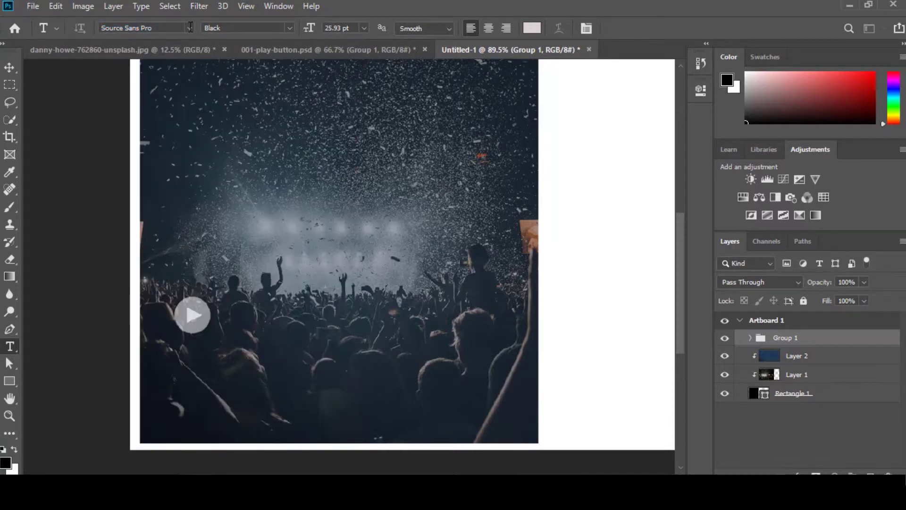
left_click(188, 27)
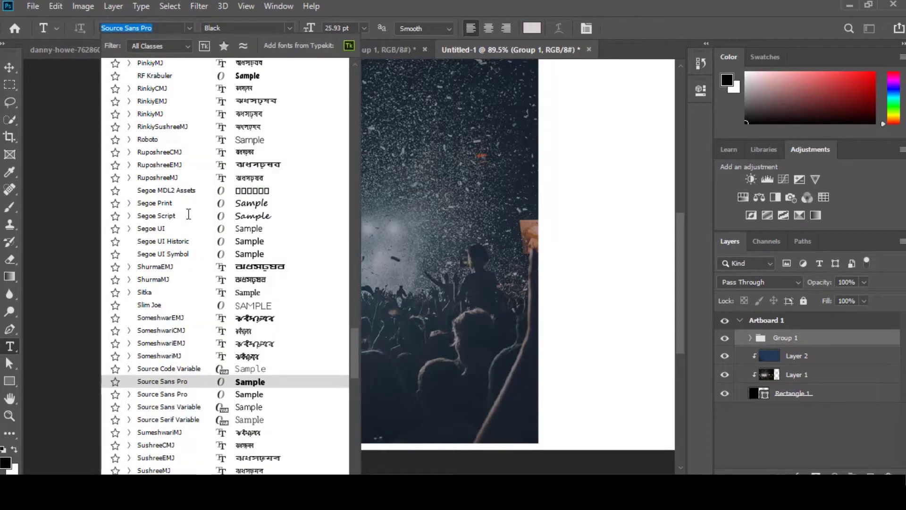
scroll(188, 213, "down", 2)
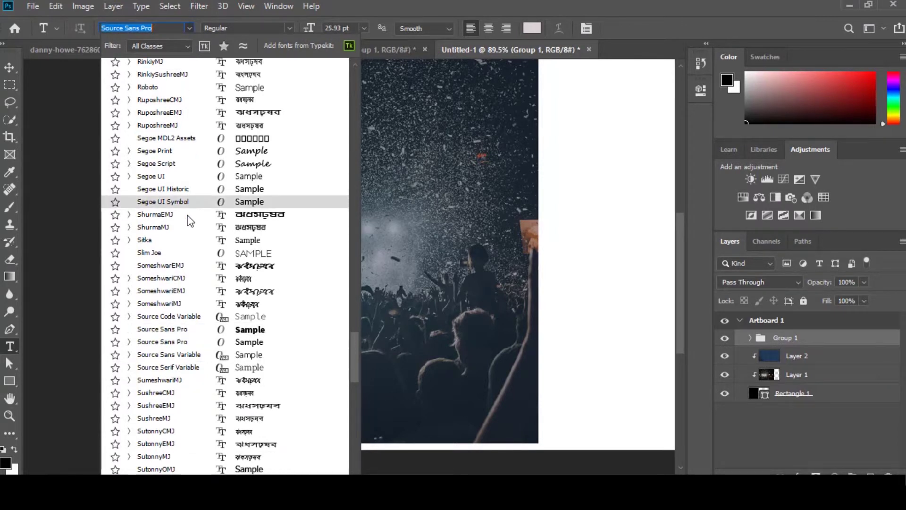
scroll(188, 214, "down", 1)
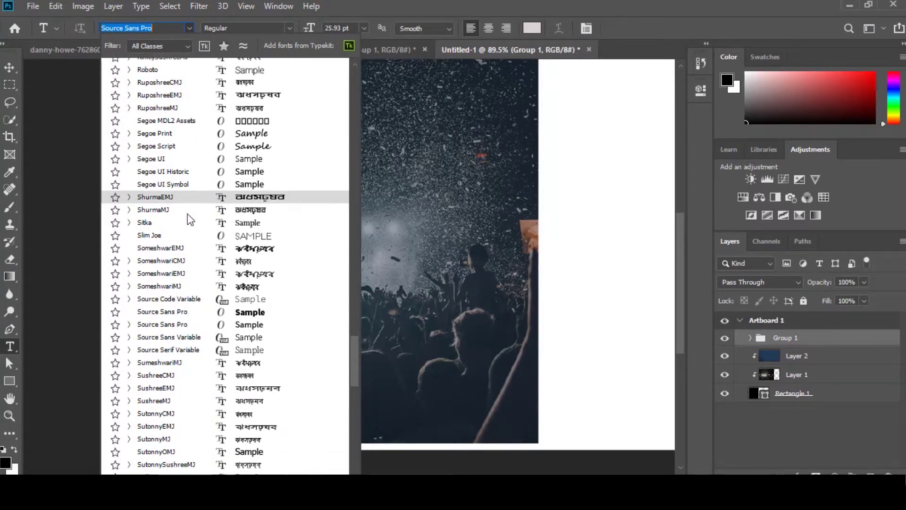
scroll(188, 214, "down", 2)
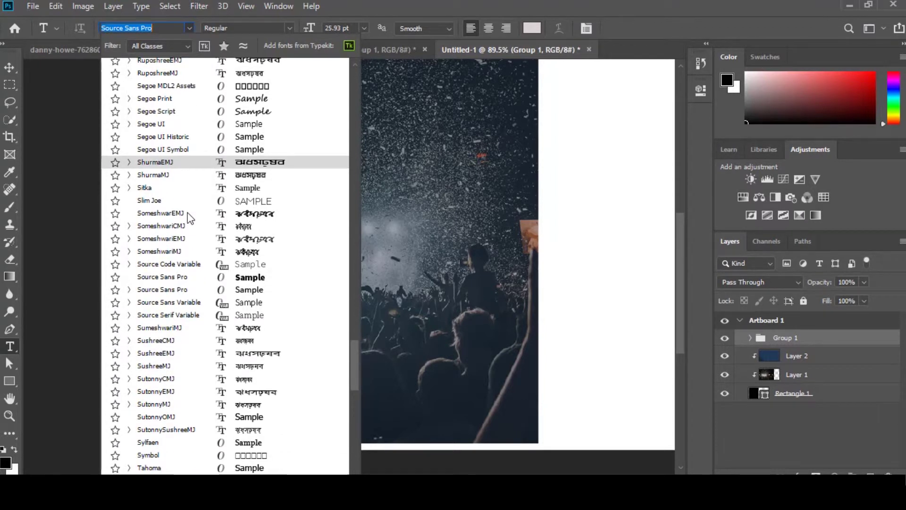
scroll(189, 217, "down", 1)
scroll(189, 218, "down", 1)
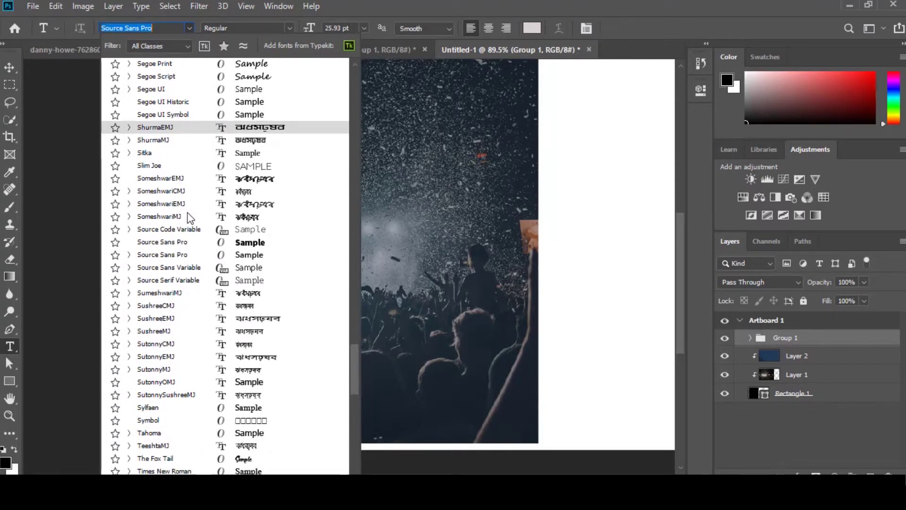
scroll(189, 218, "down", 1)
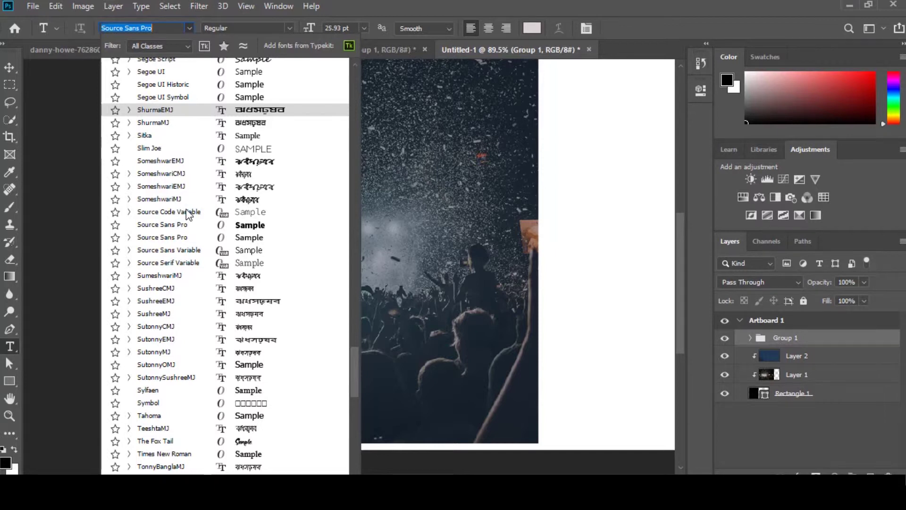
scroll(189, 215, "down", 1)
scroll(186, 216, "down", 1)
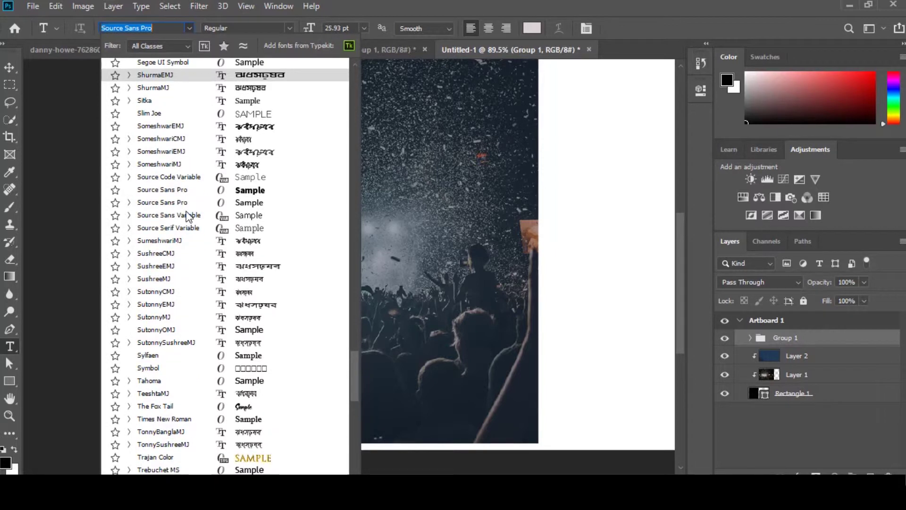
scroll(188, 216, "down", 1)
scroll(188, 216, "down", 2)
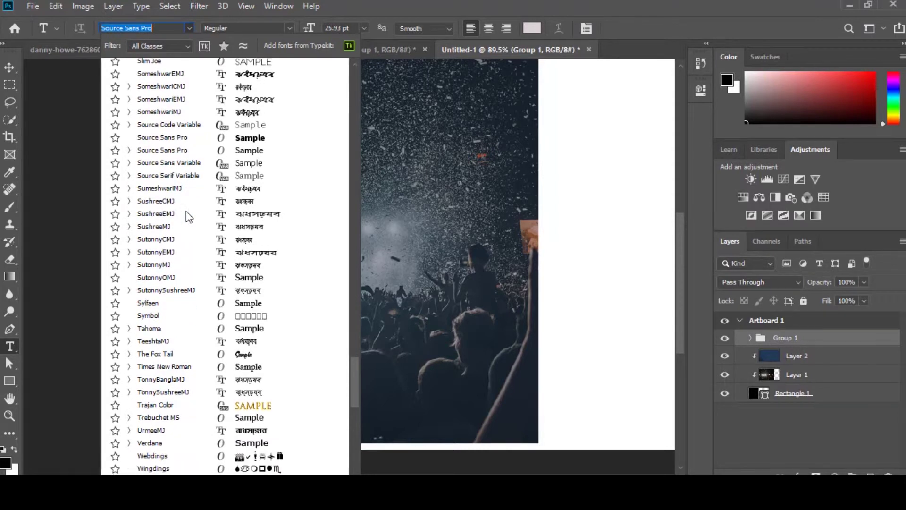
scroll(154, 439, "down", 1)
scroll(162, 422, "down", 1)
scroll(165, 413, "down", 1)
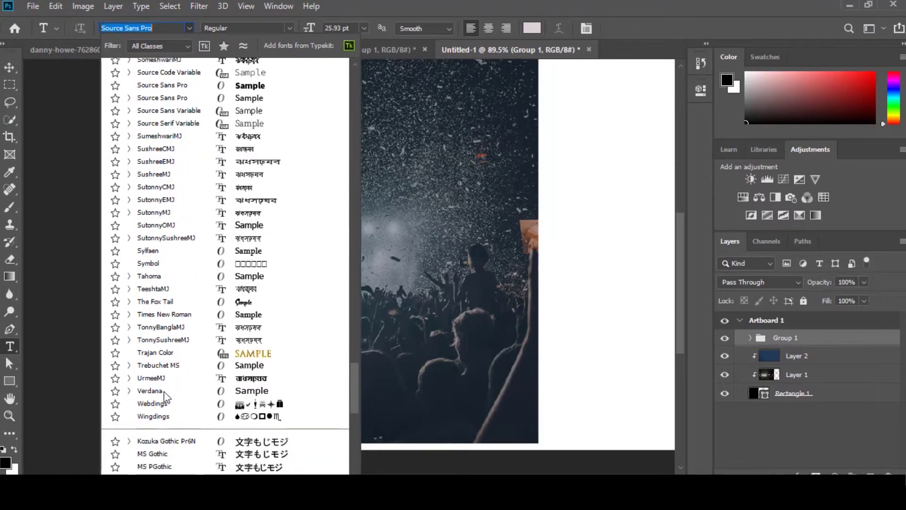
scroll(163, 391, "down", 3)
scroll(166, 359, "down", 1)
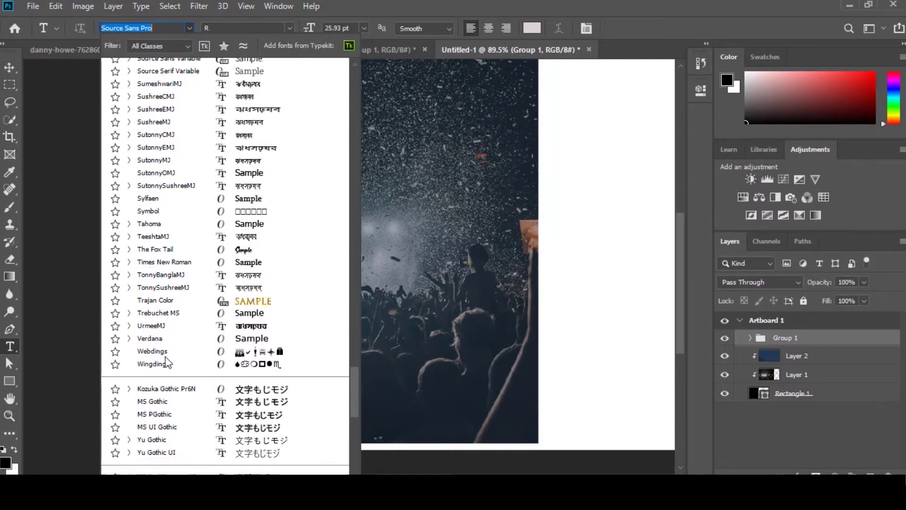
key("Escape")
key("Return")
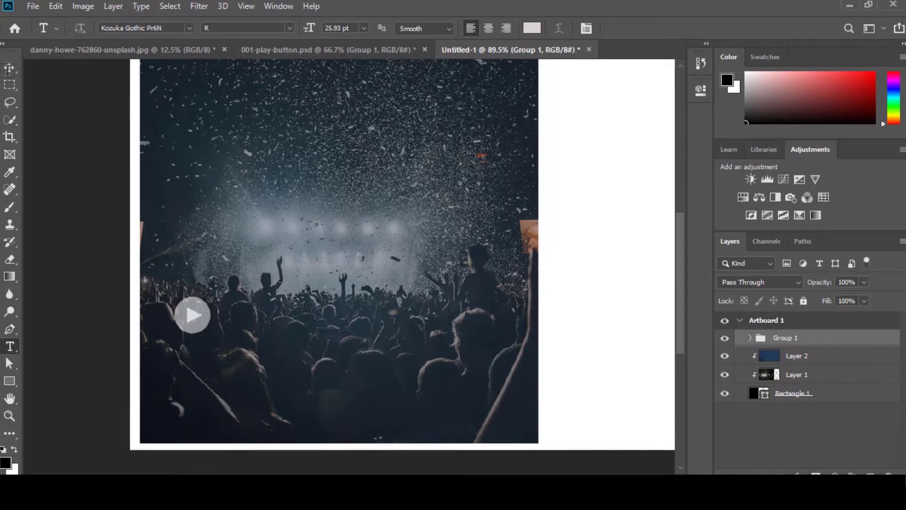
left_click(9, 69)
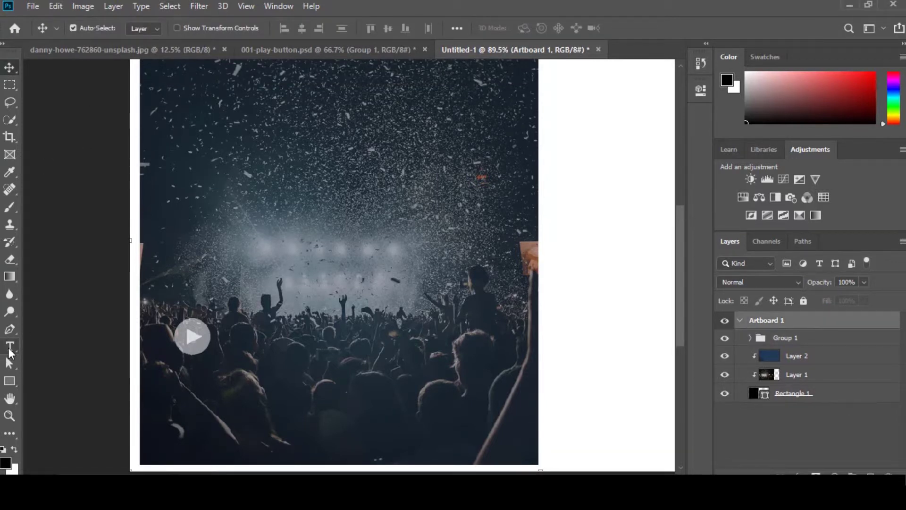
Paste 'welcome to Loyi' into a new text box on the photo's lower left.
left_click(9, 347)
left_click(149, 28)
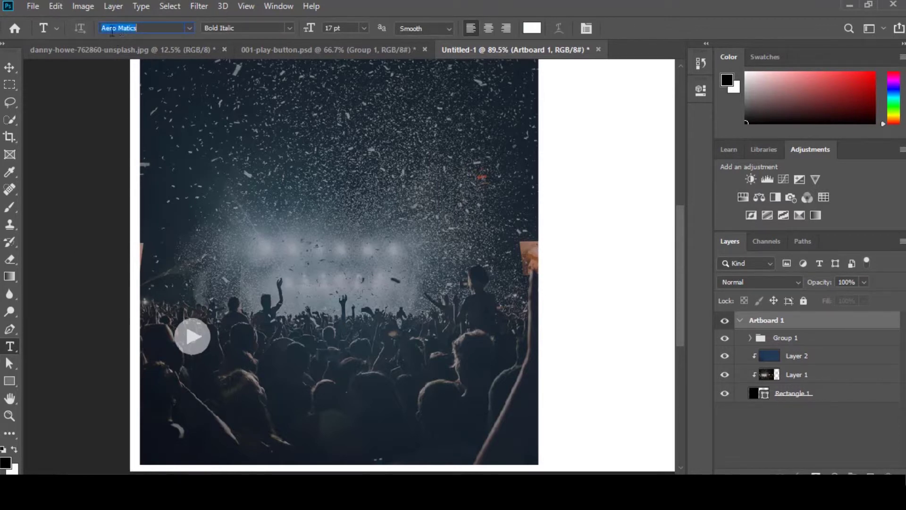
left_click(192, 399)
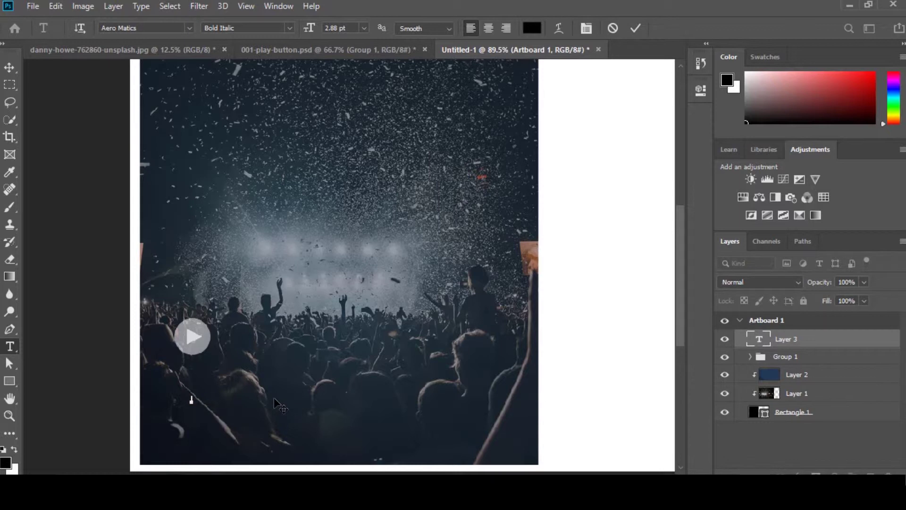
key("ctrl+v")
Shrink the title to 15.93 pt, commit it, and move it up-left.
key("ctrl+a")
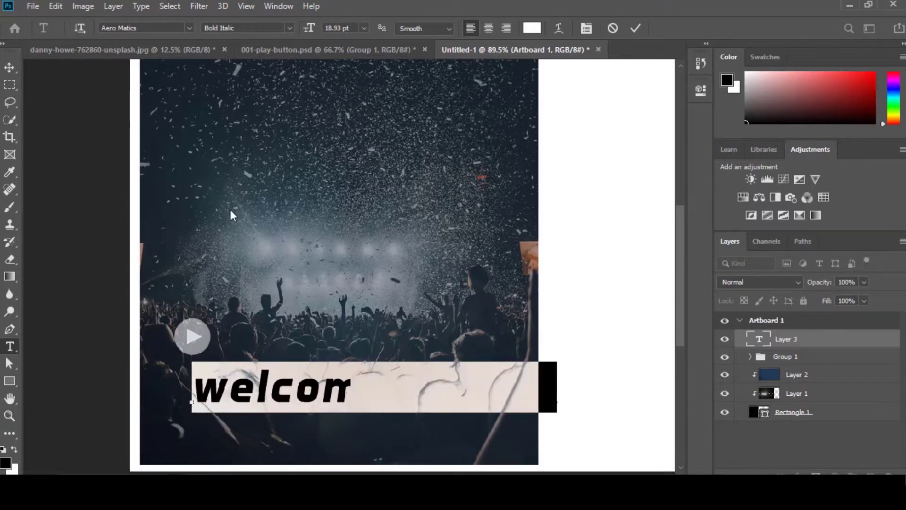
left_click_drag(308, 29, 298, 29)
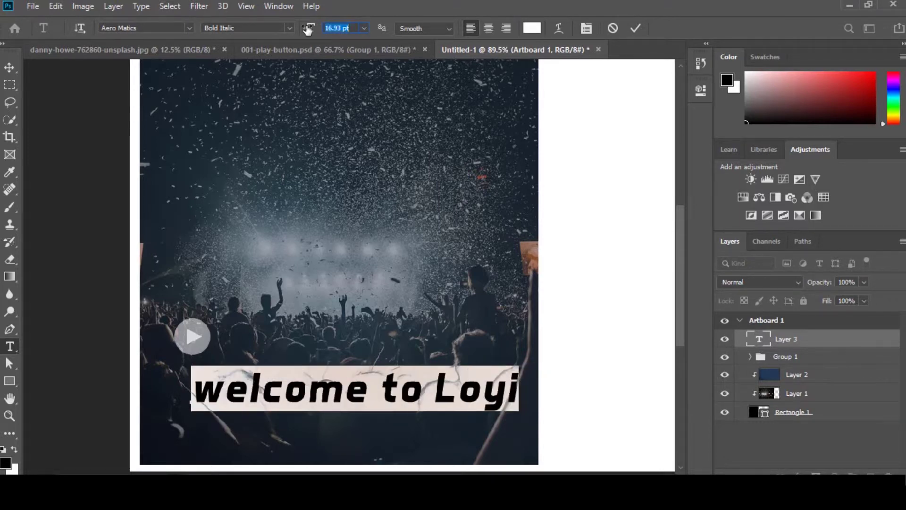
key("ctrl+Return")
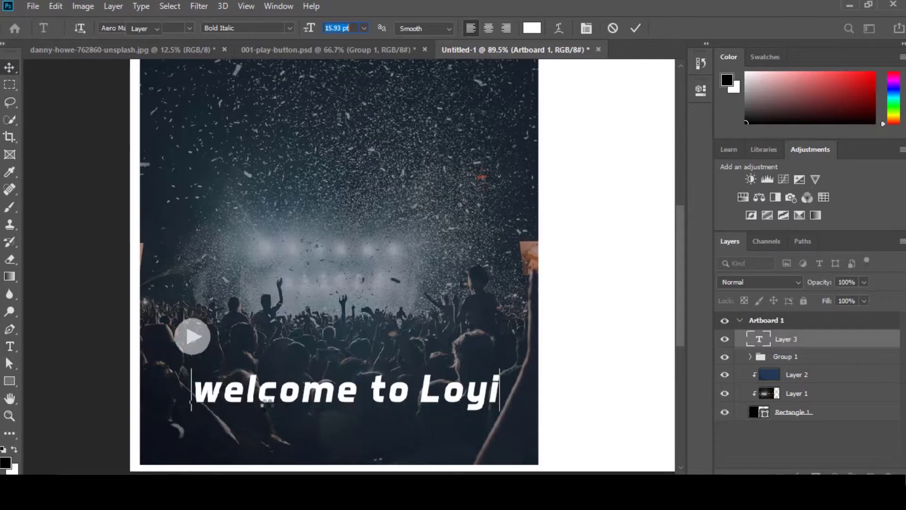
left_click_drag(284, 393, 270, 376)
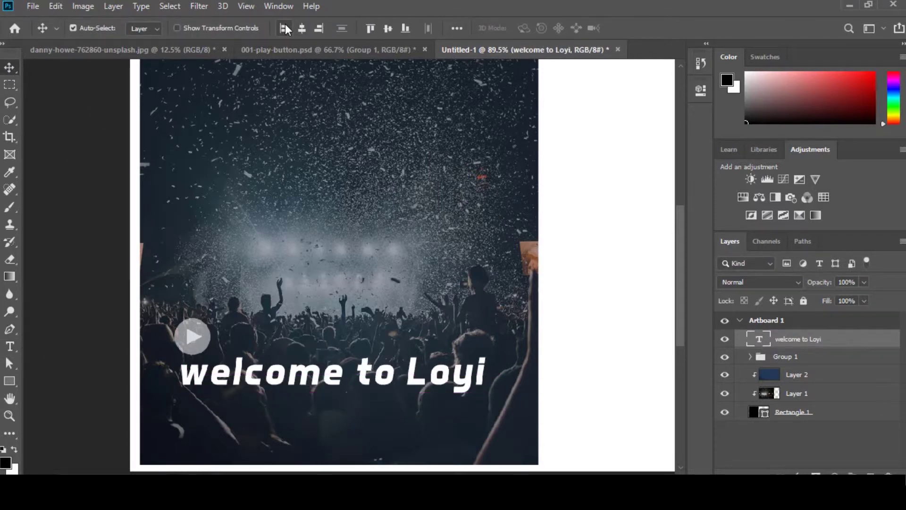
Left-align the title, shift it right over the crowd, and enter size 17.
left_click(285, 29)
mouse_move(363, 371)
left_mouse_down()
mouse_move(391, 377)
mouse_move(403, 369)
left_mouse_up()
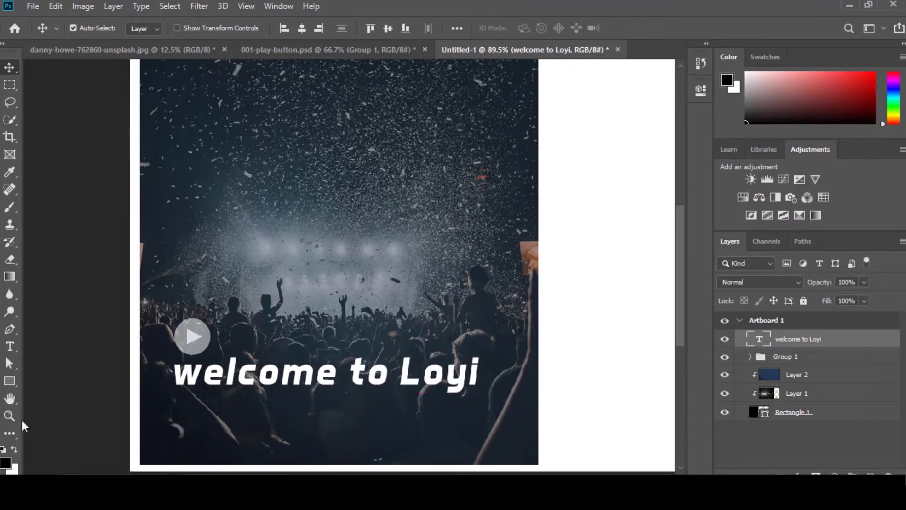
left_click(9, 346)
left_click(311, 29)
type("17")
Set the whole 'welcome to Loyi' title line to 18 pt and commit it.
left_click(229, 376)
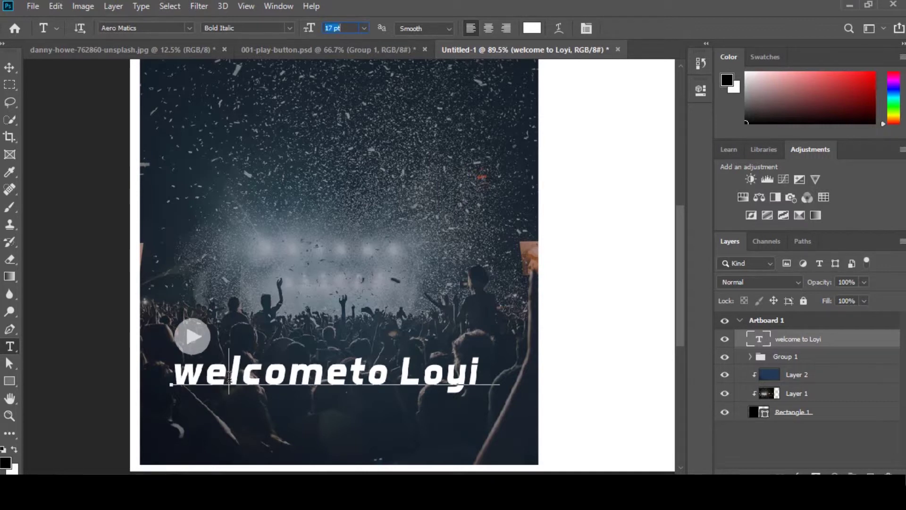
triple_click(230, 376)
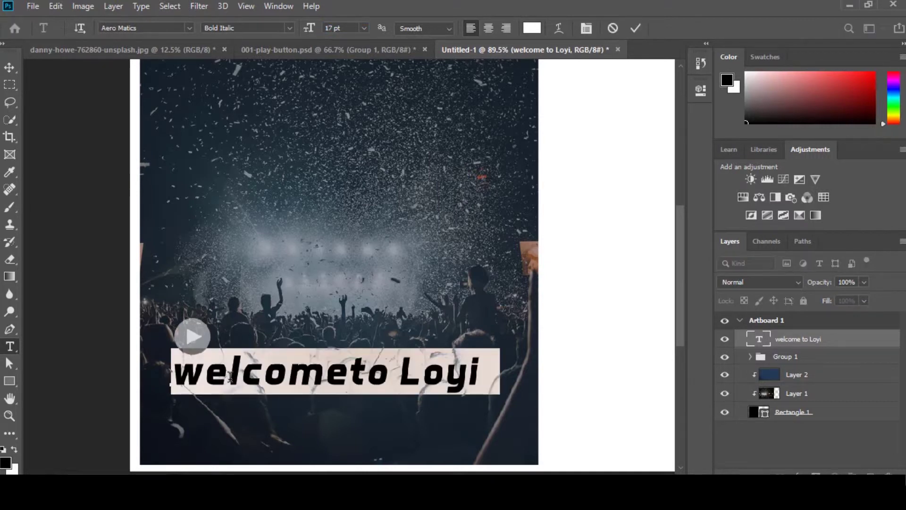
key("BackSpace")
left_click(309, 27)
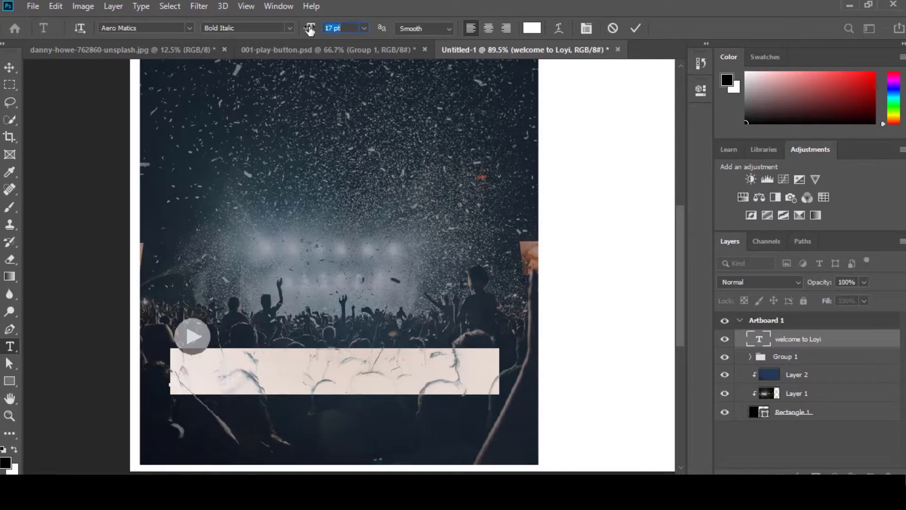
key("Up")
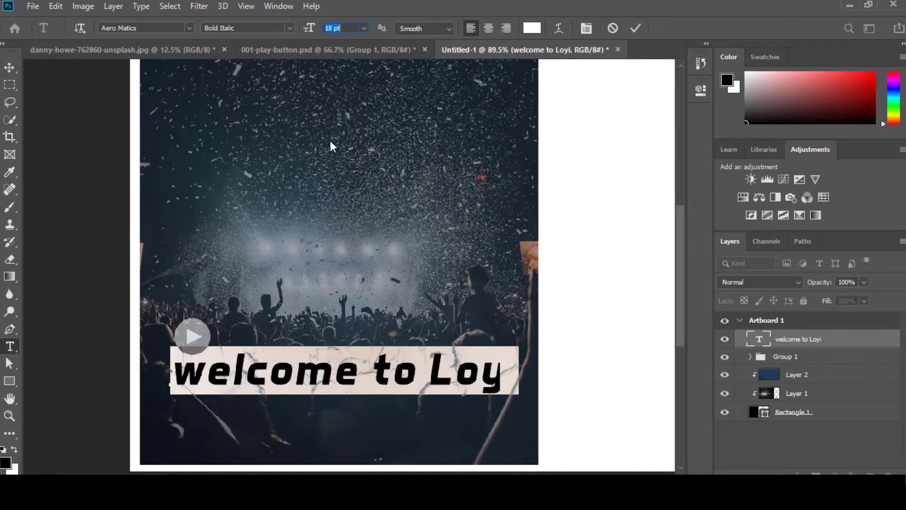
left_click(18, 69)
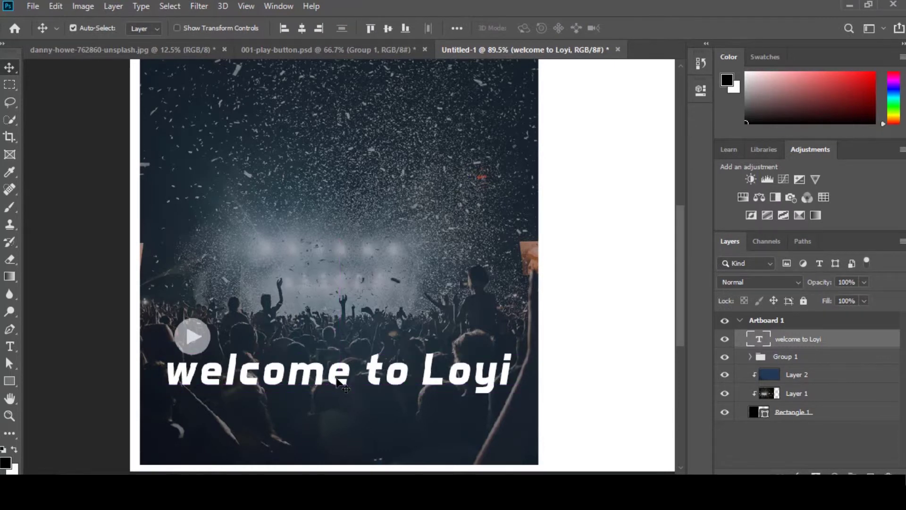
left_click(10, 347)
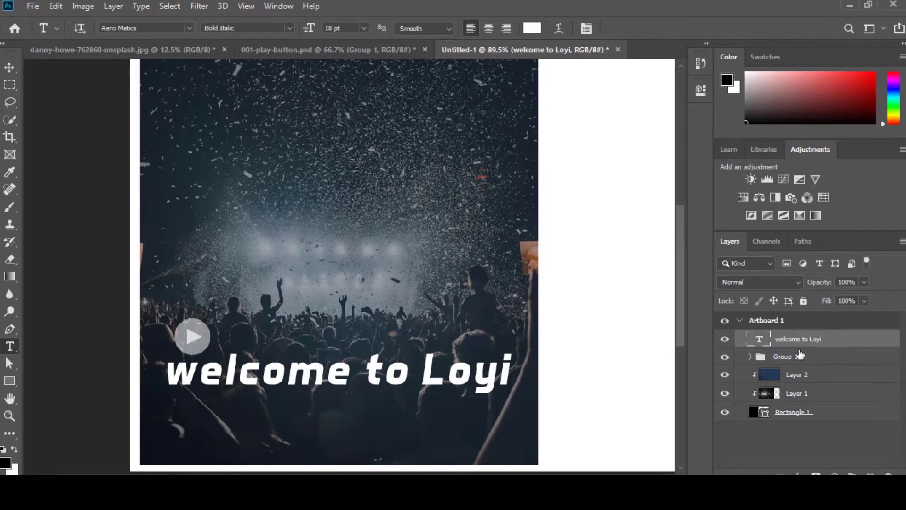
Start a 6 pt text layer below the title, replacing the placeholder with the subtitle.
left_click(179, 424)
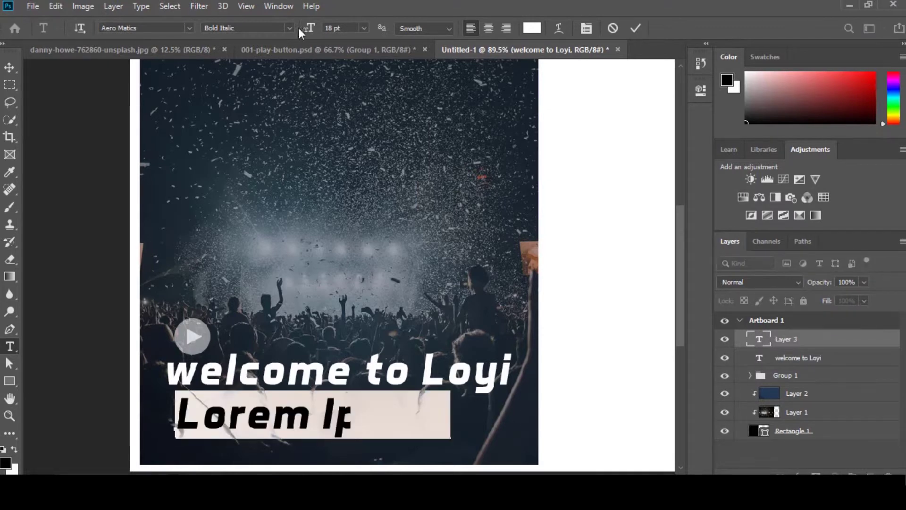
scroll(309, 30, "down", 3)
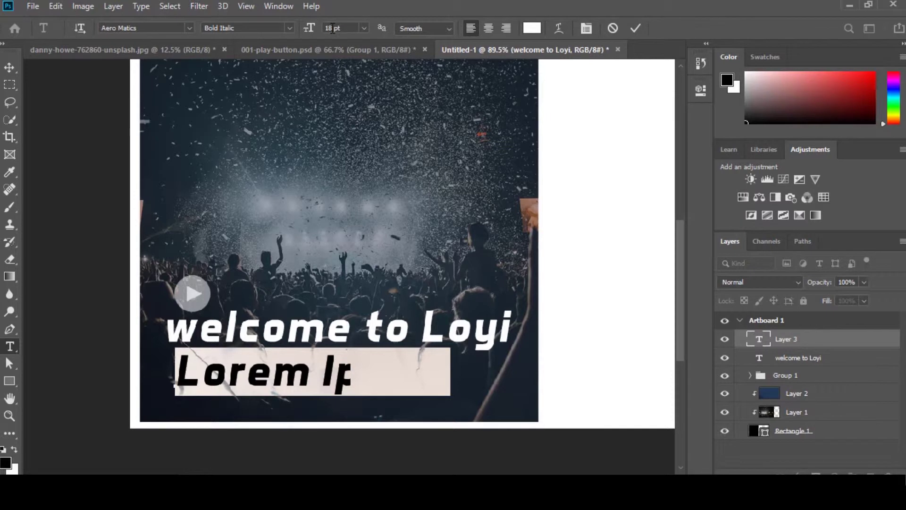
scroll(302, 283, "down", 2)
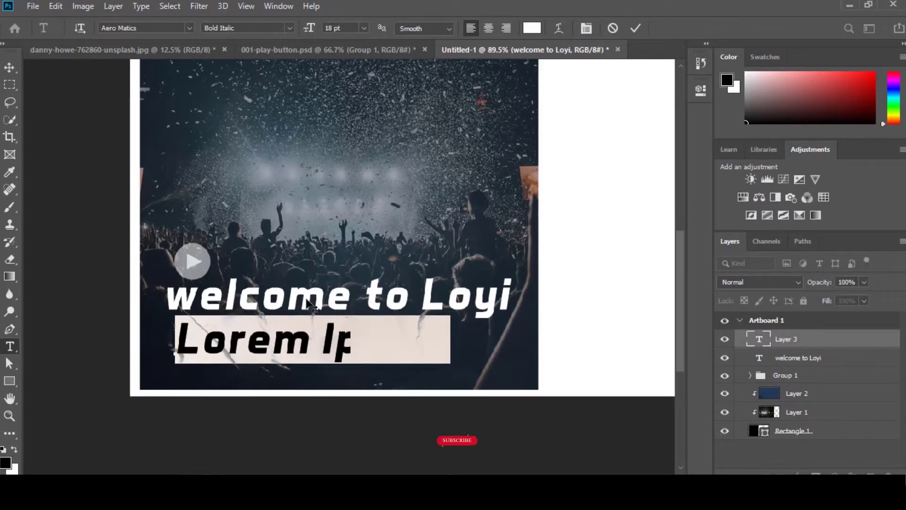
left_click(302, 335)
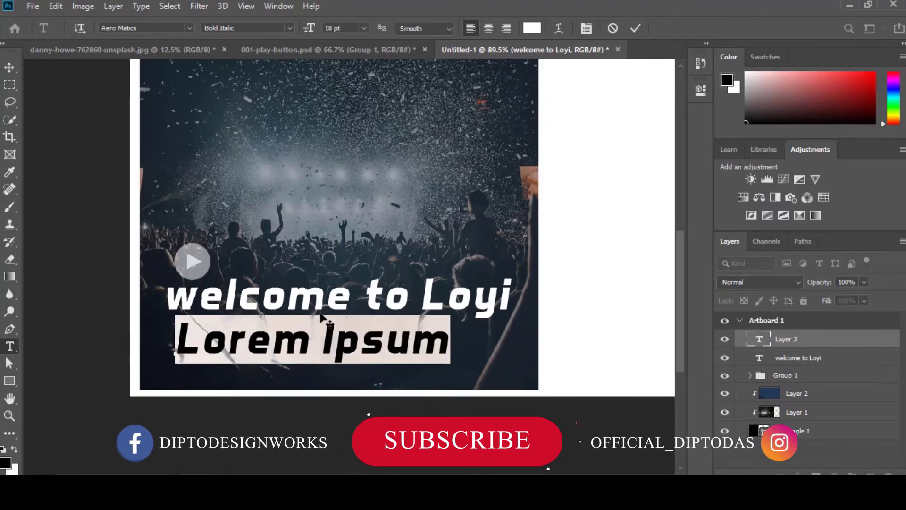
key("BackSpace")
left_click_drag(310, 28, 307, 29)
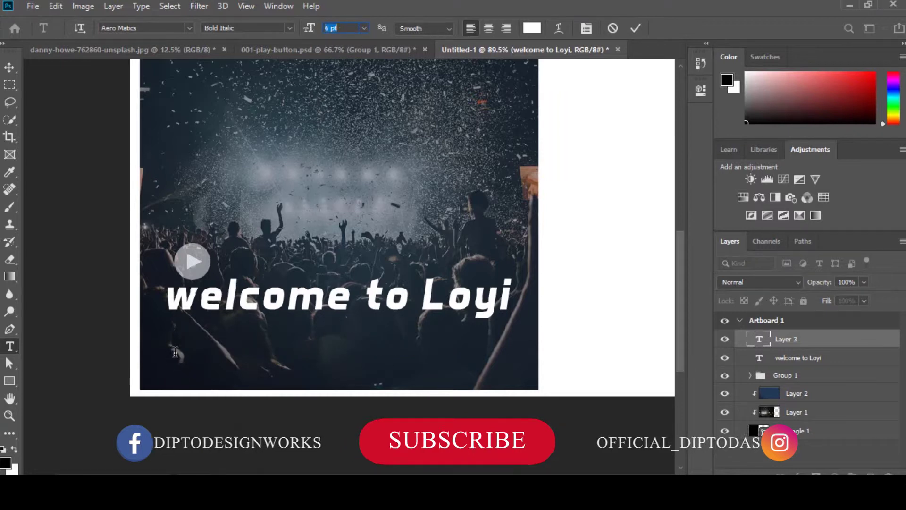
type("lt")
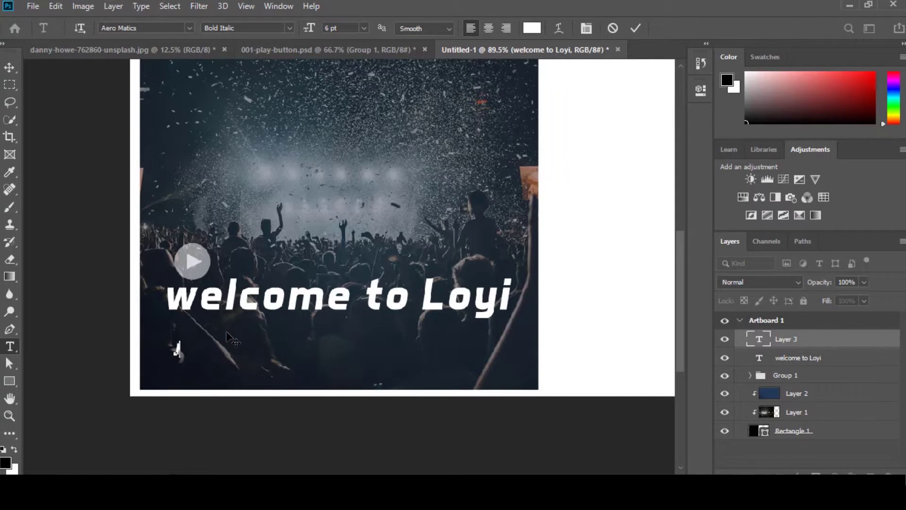
type("s yourmusic")
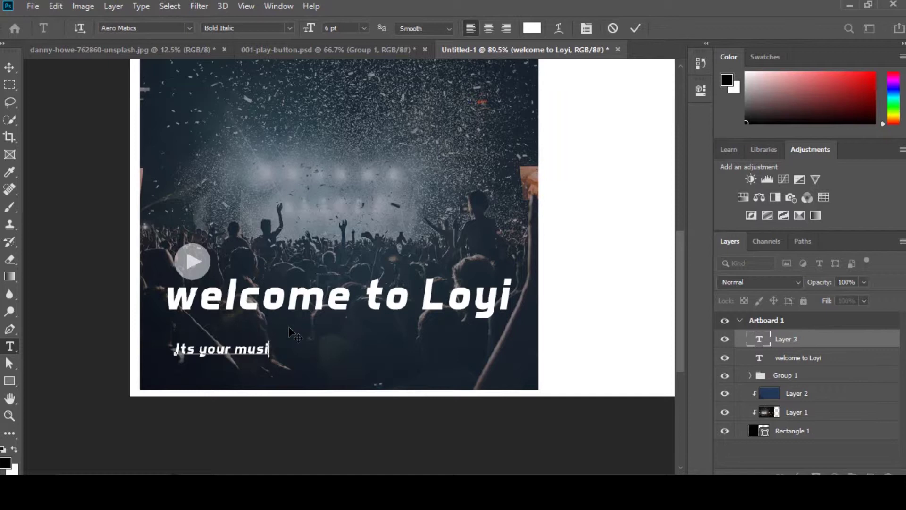
type("c ")
type("home")
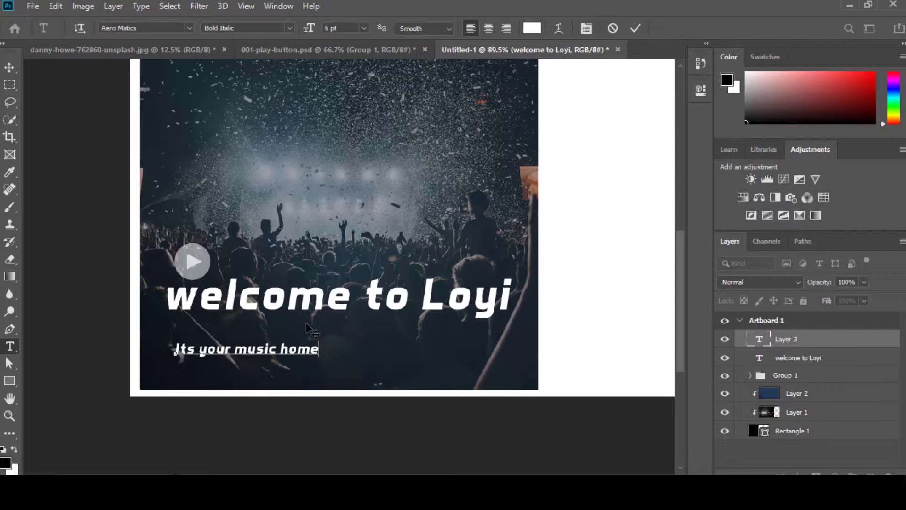
type(" just do it")
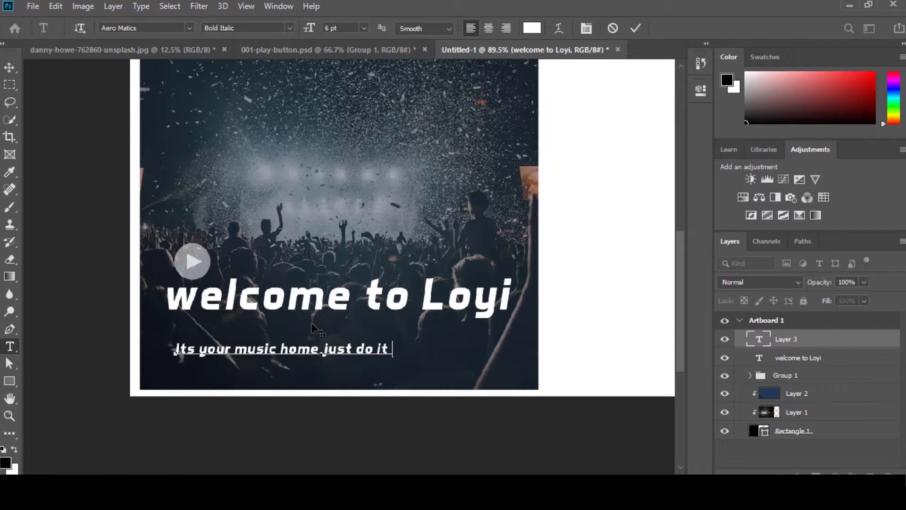
Fix the subtitle so it ends with '!' and commit it.
key("BackSpace")
type("Q")
left_click(8, 65)
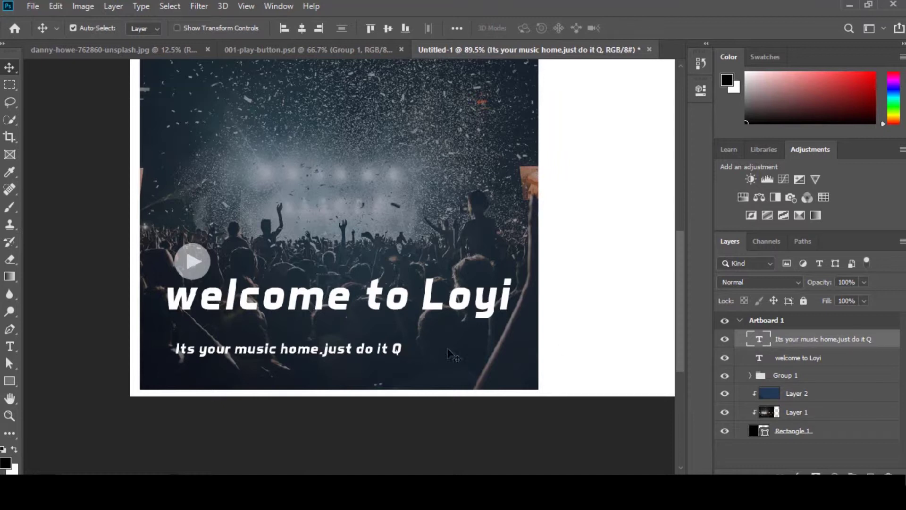
double_click(761, 339)
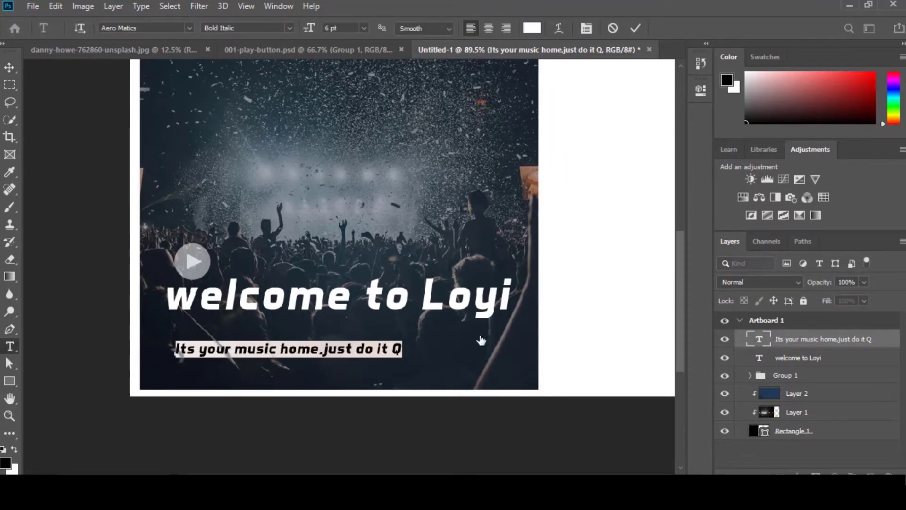
left_click(406, 346)
key("BackSpace")
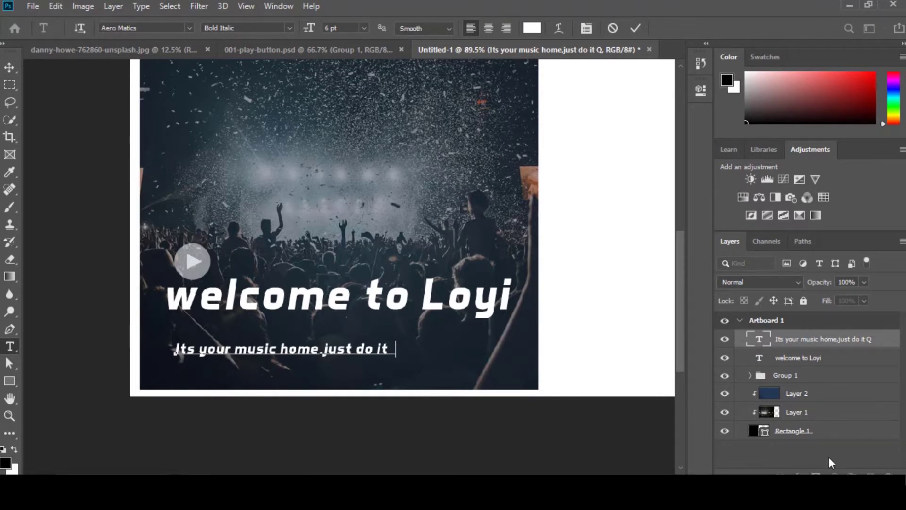
type("!")
left_click(10, 67)
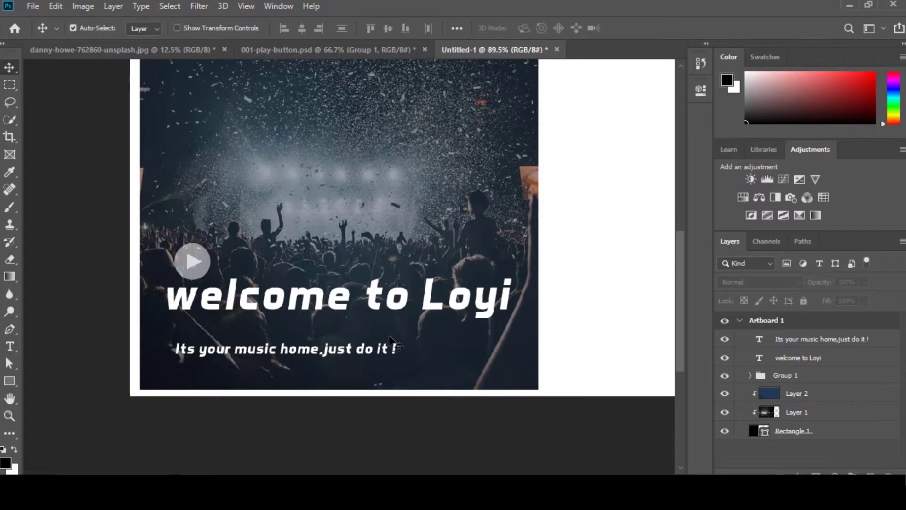
Type the Login text in black in the artboard's white area.
scroll(390, 339, "down", 2)
scroll(390, 340, "down", 2)
scroll(390, 339, "down", 2)
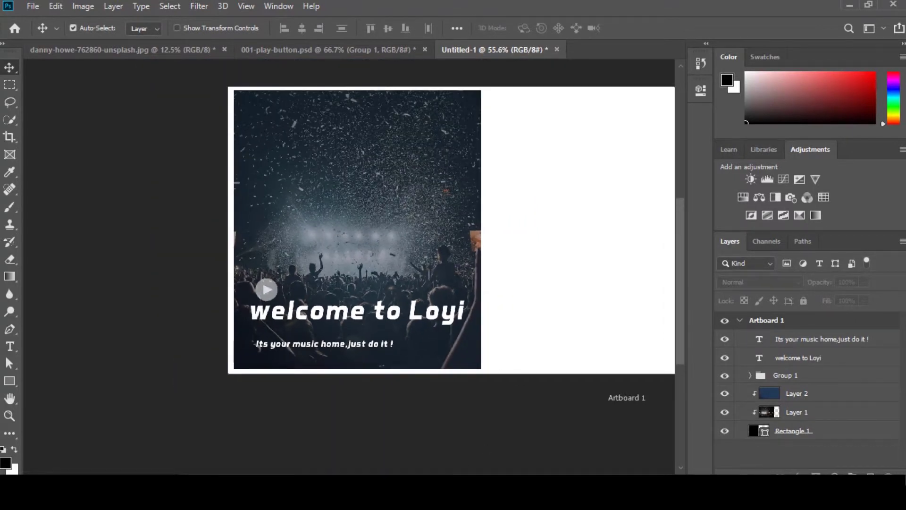
scroll(359, 377, "right", 3)
left_click(10, 346)
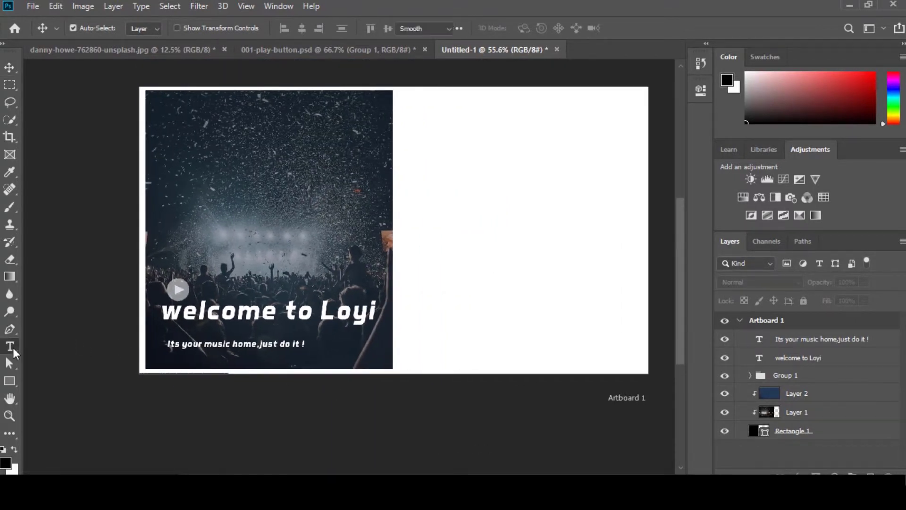
left_click(531, 28)
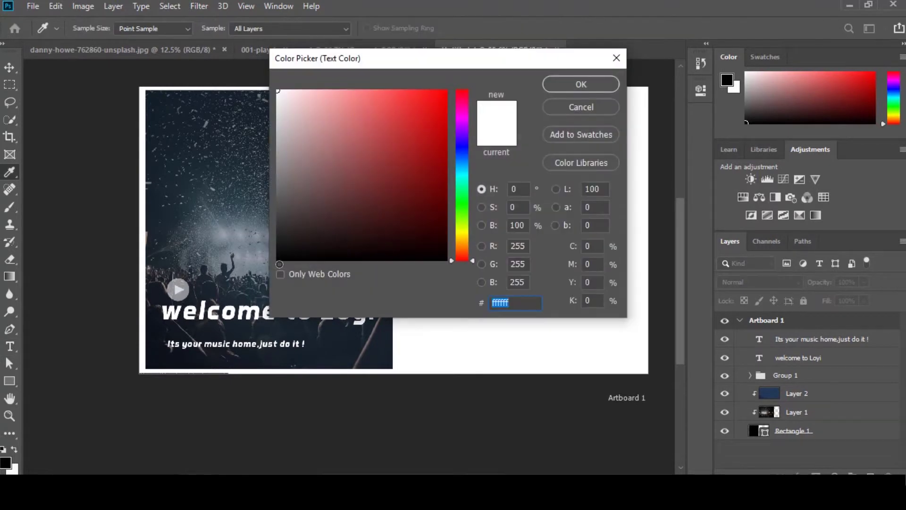
type("000000")
left_click(555, 84)
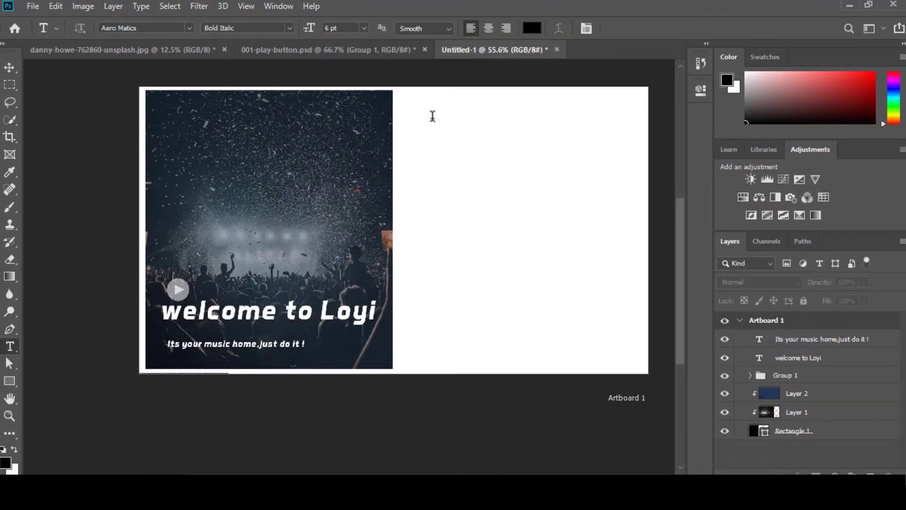
left_click(423, 115)
key("BackSpace")
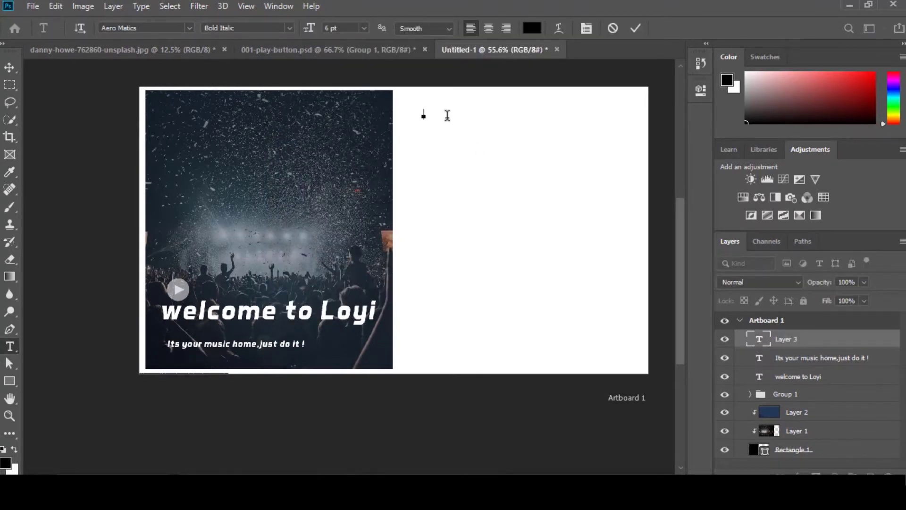
type("Loyin")
Make the Login text light grey (e5dede) at 8 pt.
key("ctrl+a")
left_click(534, 27)
left_click(282, 107)
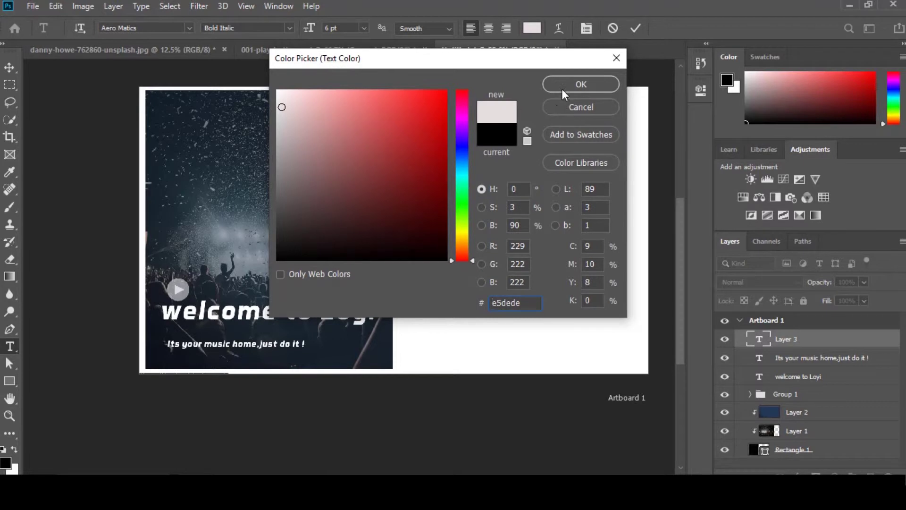
left_click(566, 90)
left_click_drag(308, 30, 309, 30)
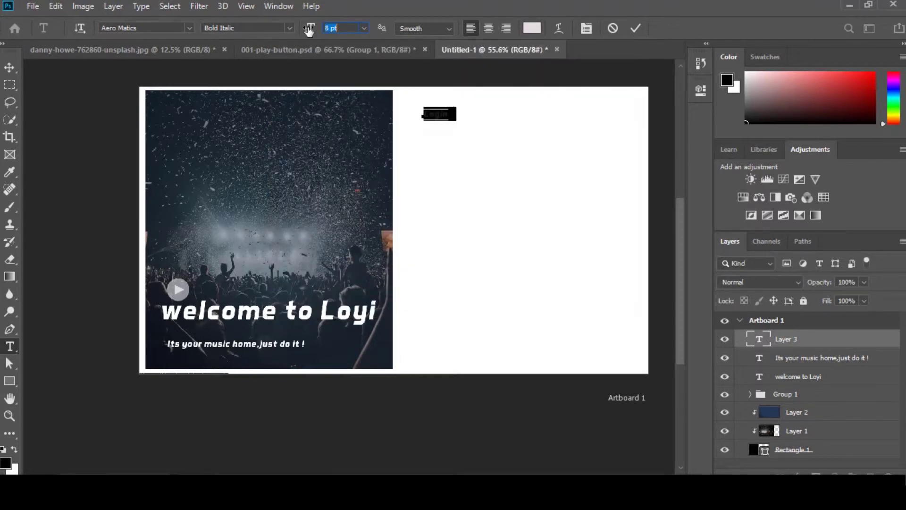
left_click(10, 68)
Align Login to the artboard's top edge and nudge it slightly down.
left_click_drag(452, 110, 433, 99)
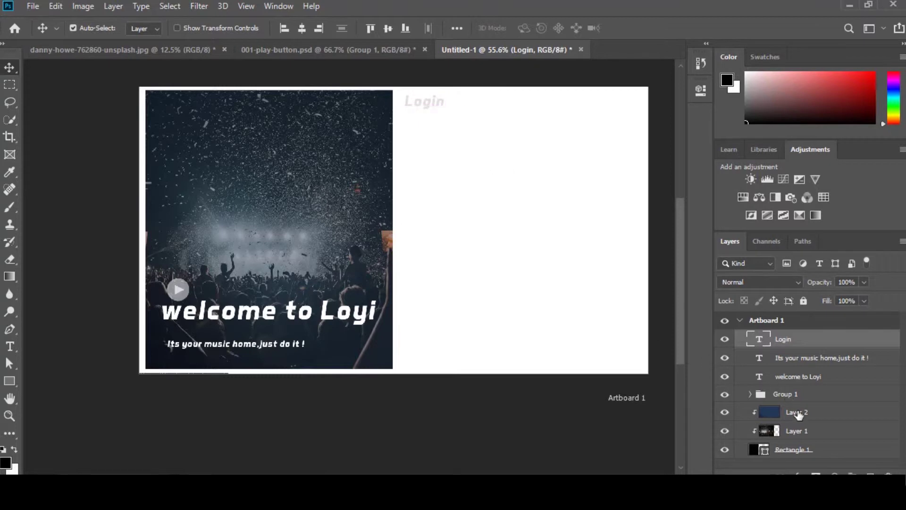
key("ctrl")
left_click(779, 321, "ctrl")
left_click(456, 28)
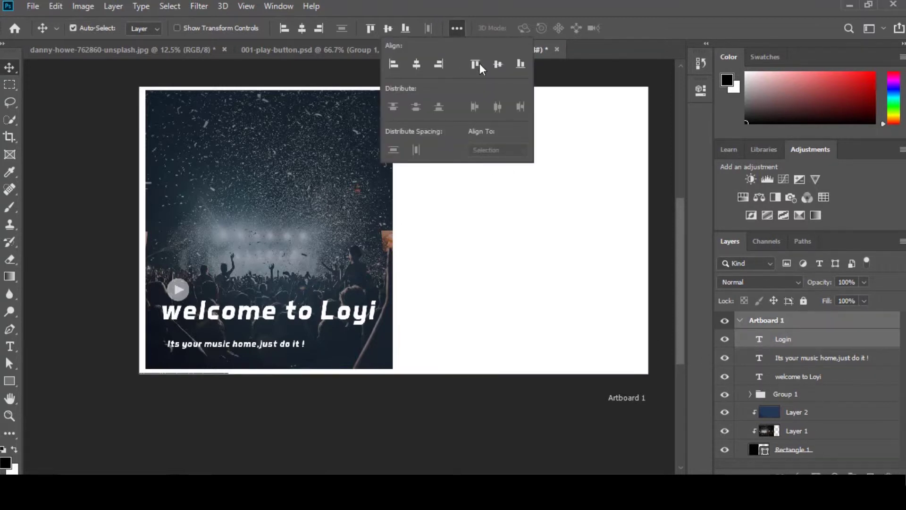
left_click(476, 63)
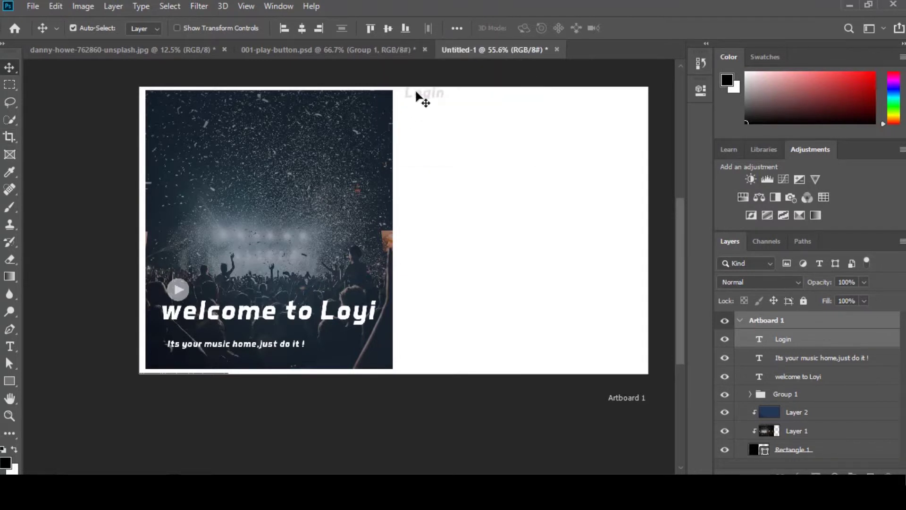
left_click(779, 337)
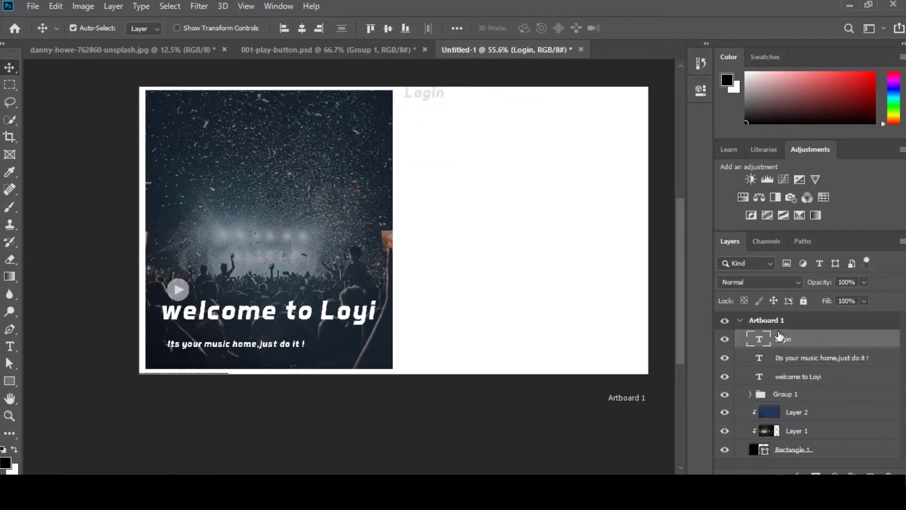
key("shift+Down")
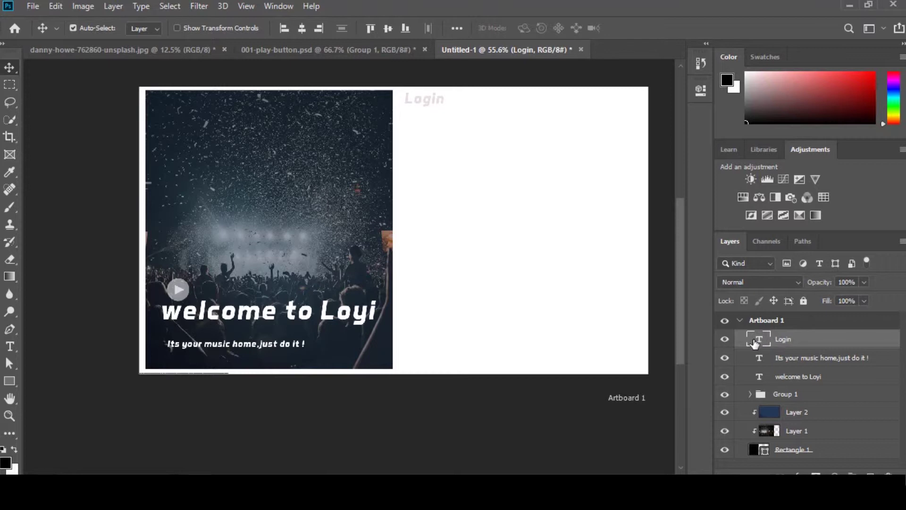
Recolour Login dark grey (201f1f) and place a copy just below it.
double_click(758, 338)
left_click(531, 28)
type("201f1f")
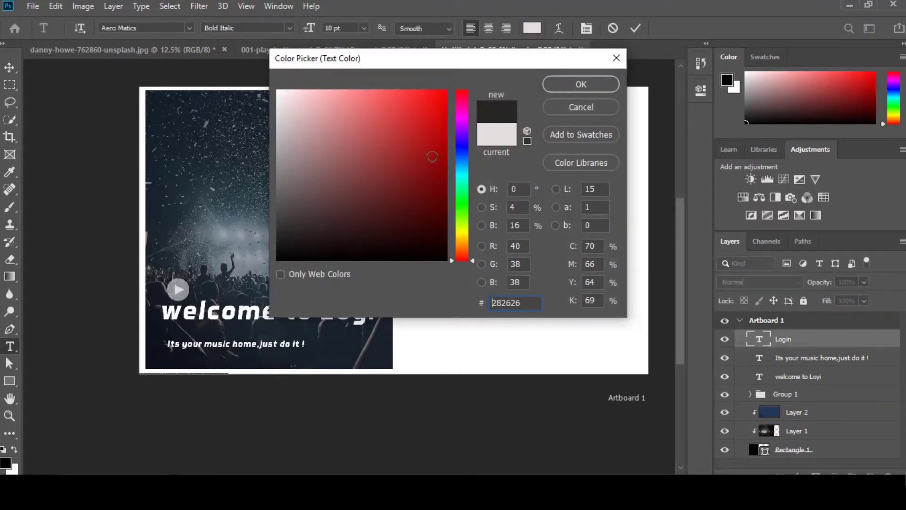
left_click(581, 84)
left_click(9, 67)
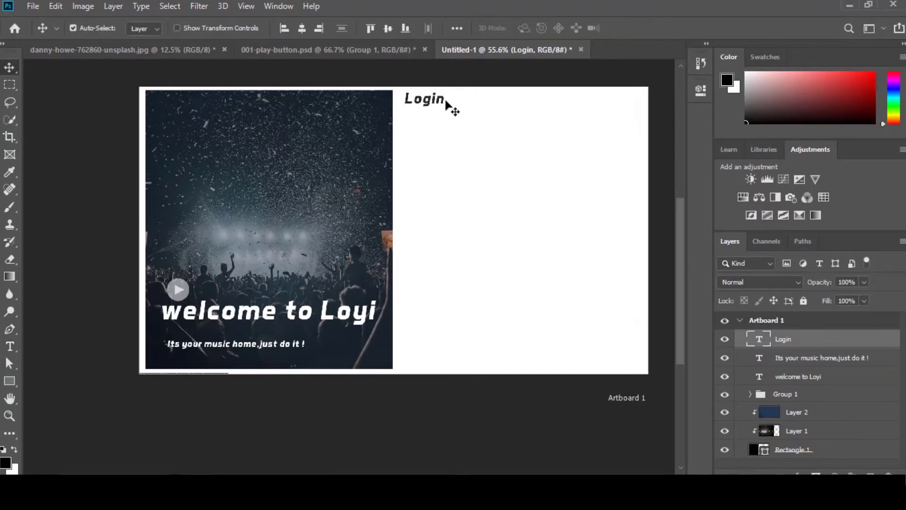
left_click_drag(446, 105, 446, 123)
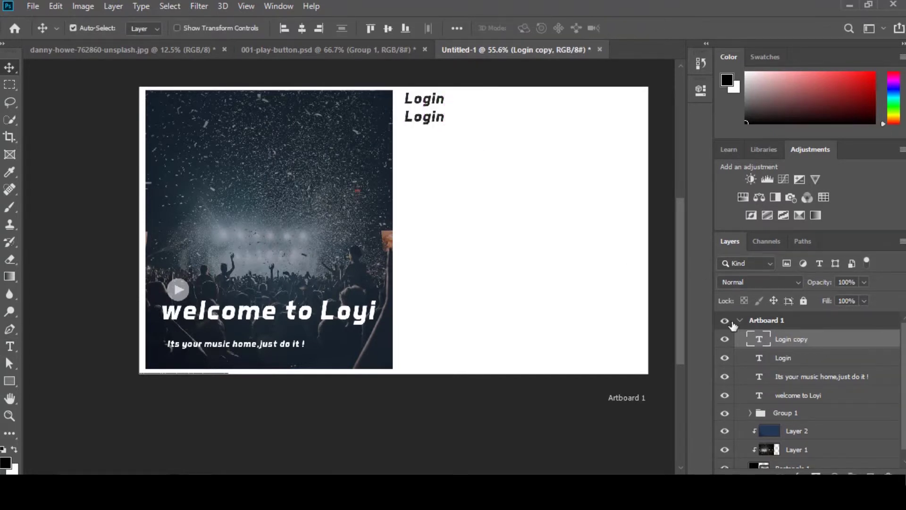
Retype the duplicated line as 'login to Access' and shrink it to 7 pt.
key("t")
double_click(757, 337)
key("BackSpace")
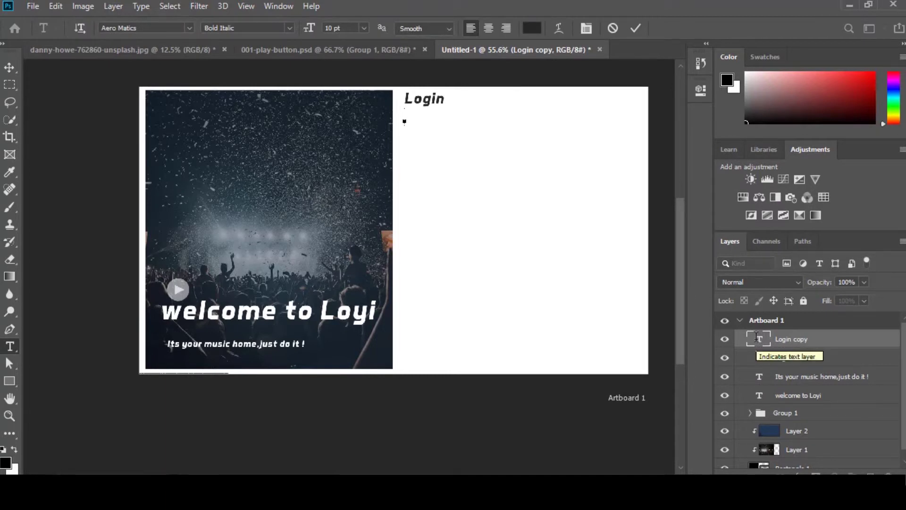
type("Id")
type("gi")
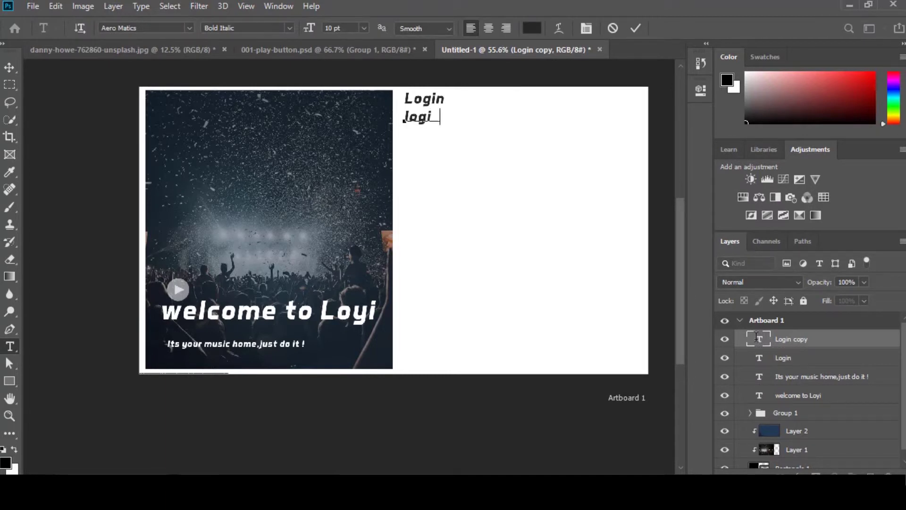
type("n to con")
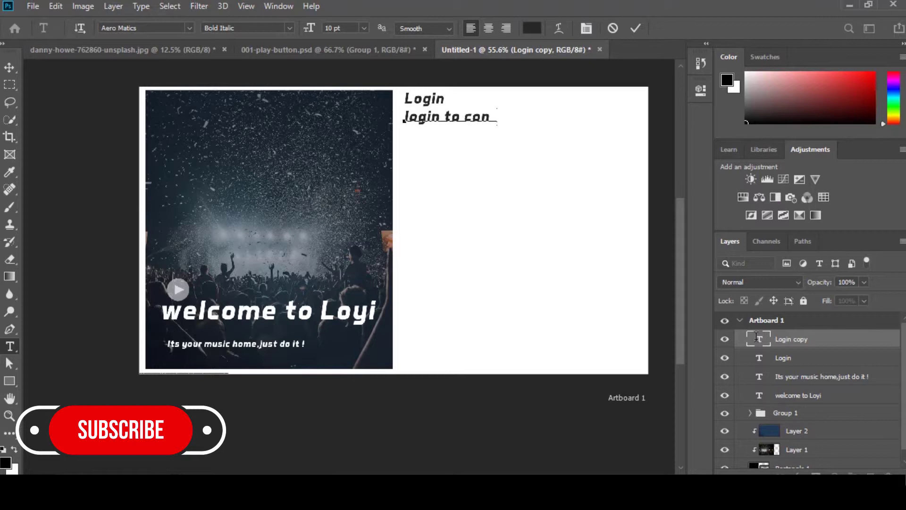
key("BackSpace")
key("BackSpace")
key("BackSpace")
type("A")
type("cces")
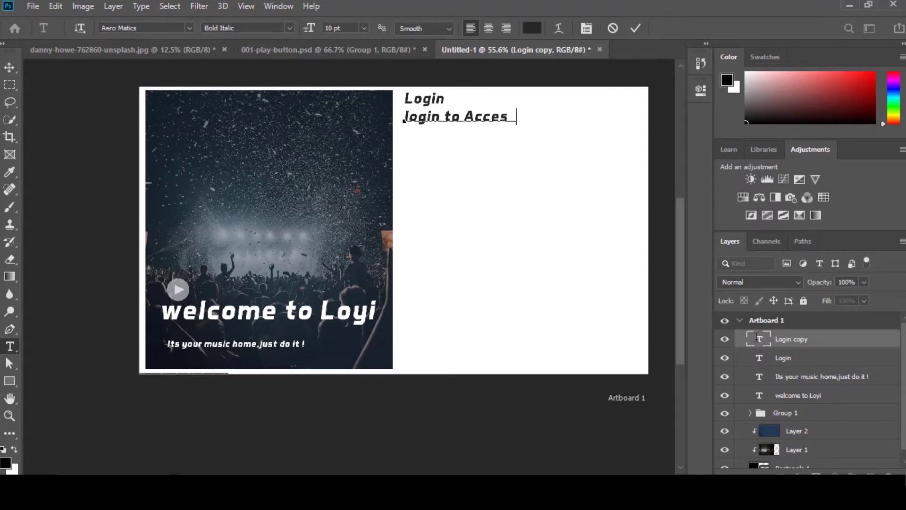
left_click_drag(519, 117, 372, 119)
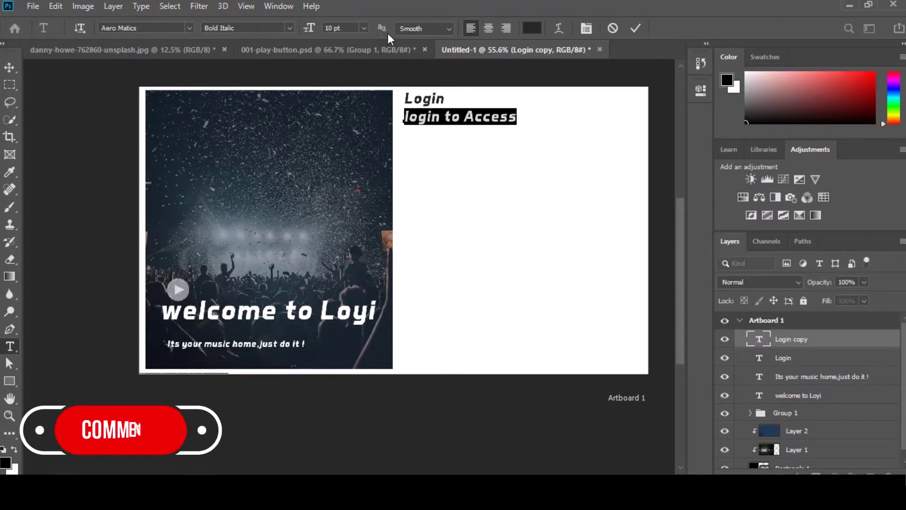
left_click_drag(319, 28, 313, 28)
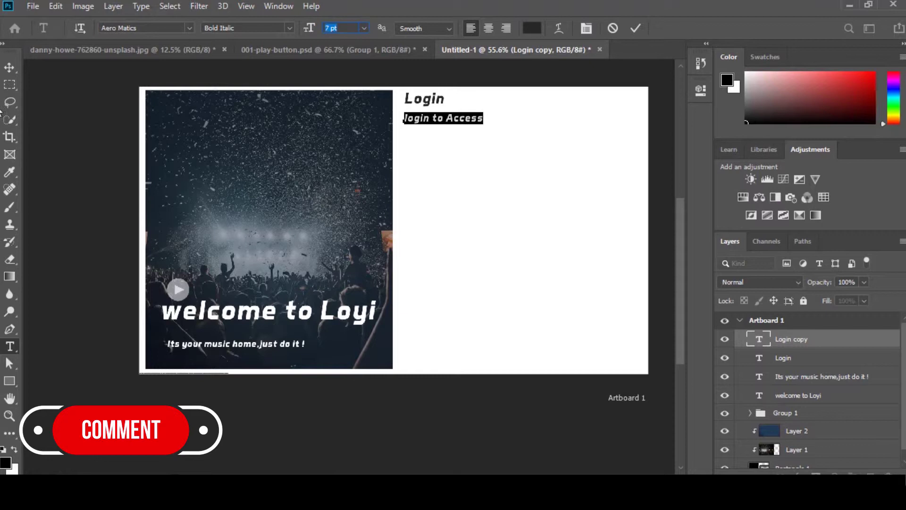
left_click(9, 68)
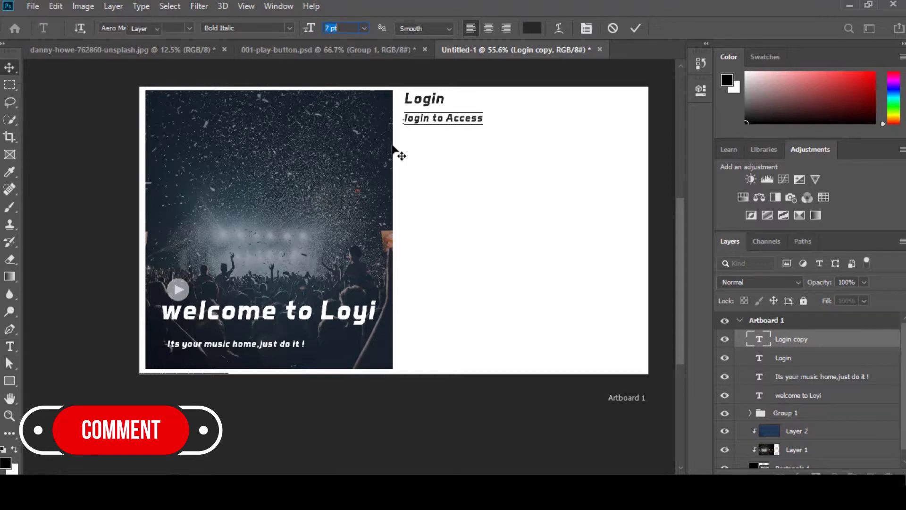
left_click(777, 360)
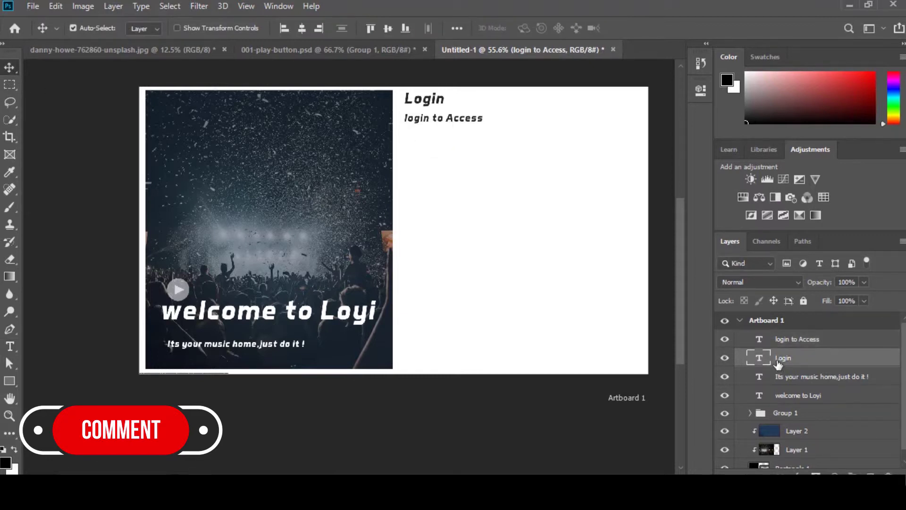
Set the Pen shape to no fill with a thick teal stroke.
left_click(11, 330)
left_click(147, 28)
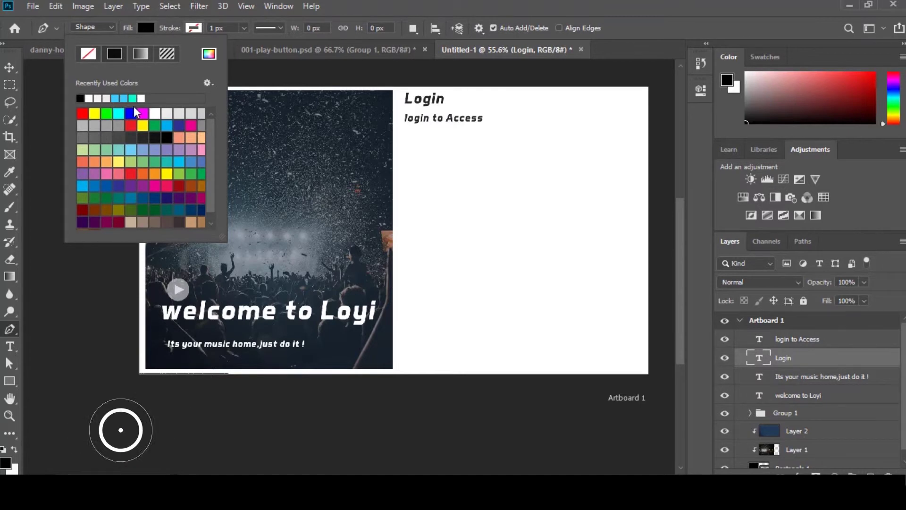
left_click(132, 98)
left_click(169, 35)
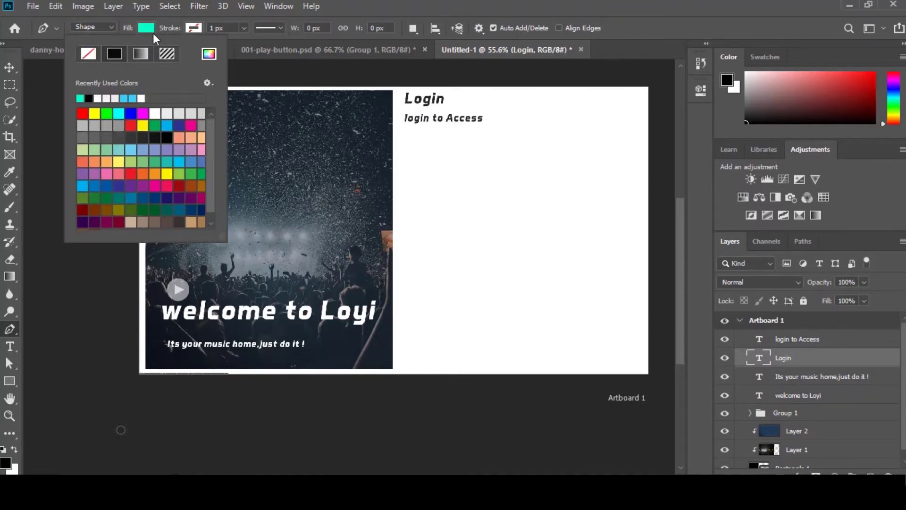
left_click(195, 28)
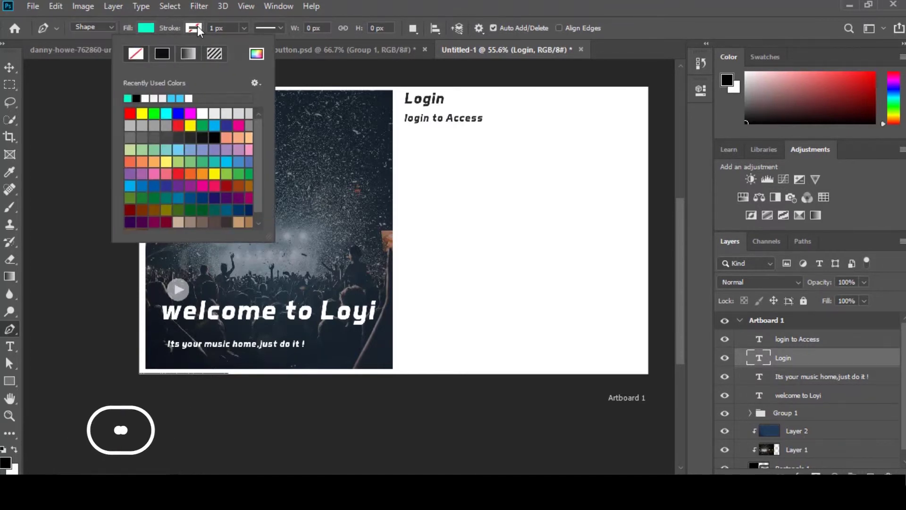
left_click(149, 27)
left_click(94, 55)
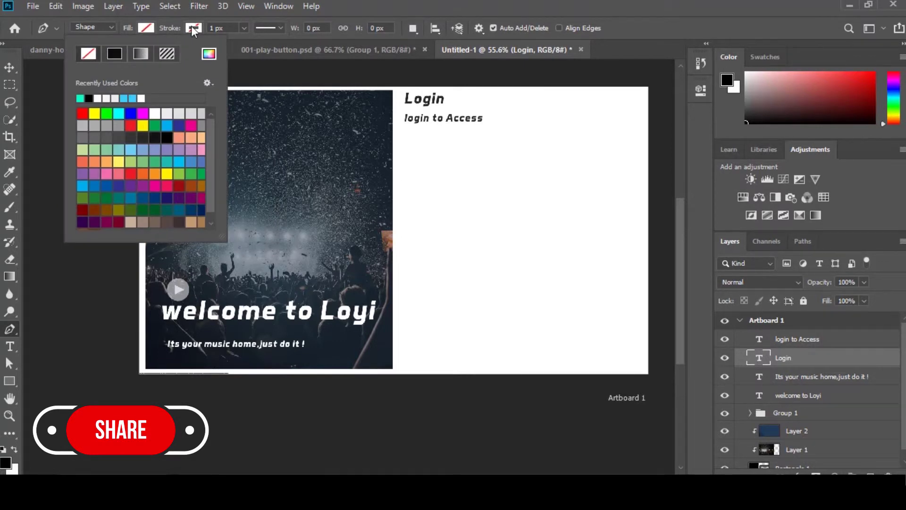
left_click(194, 27)
left_click(127, 98)
left_click_drag(245, 29, 244, 49)
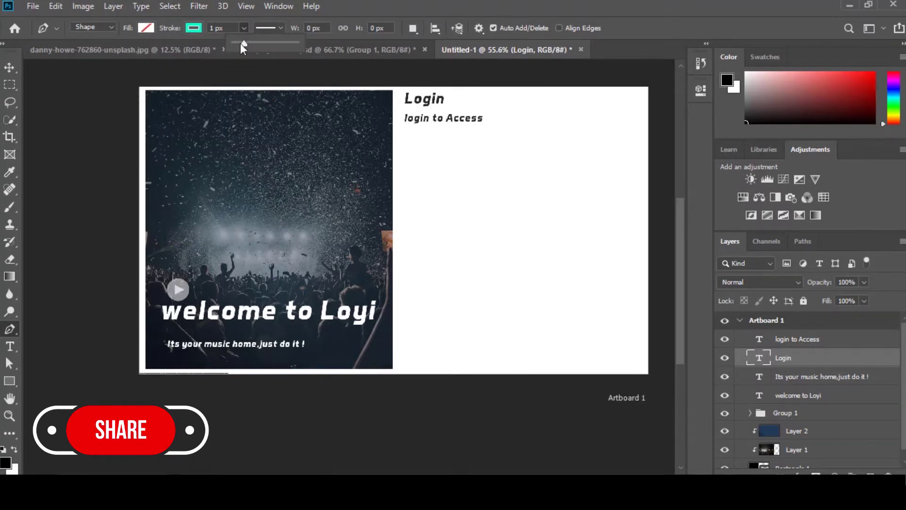
left_click_drag(244, 43, 242, 44)
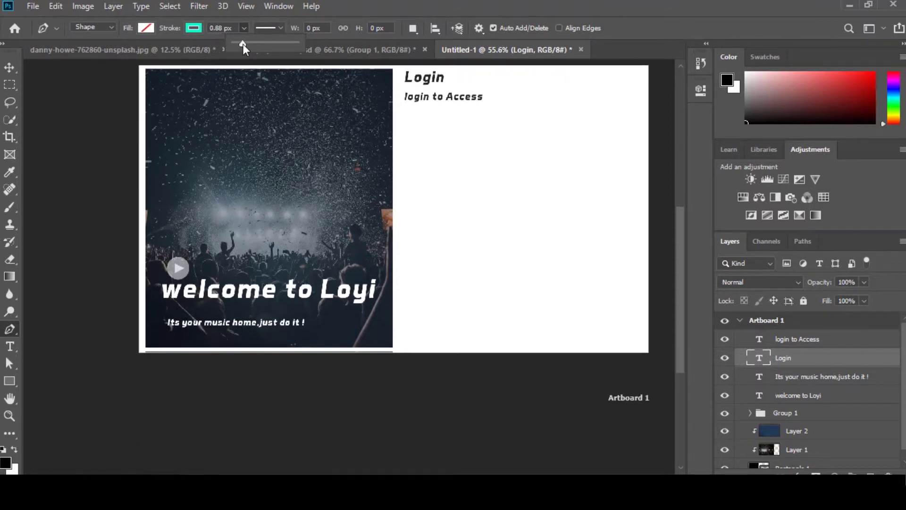
Draw the underline beneath Login, left-align them, and group them.
left_click(402, 83)
left_click(456, 83)
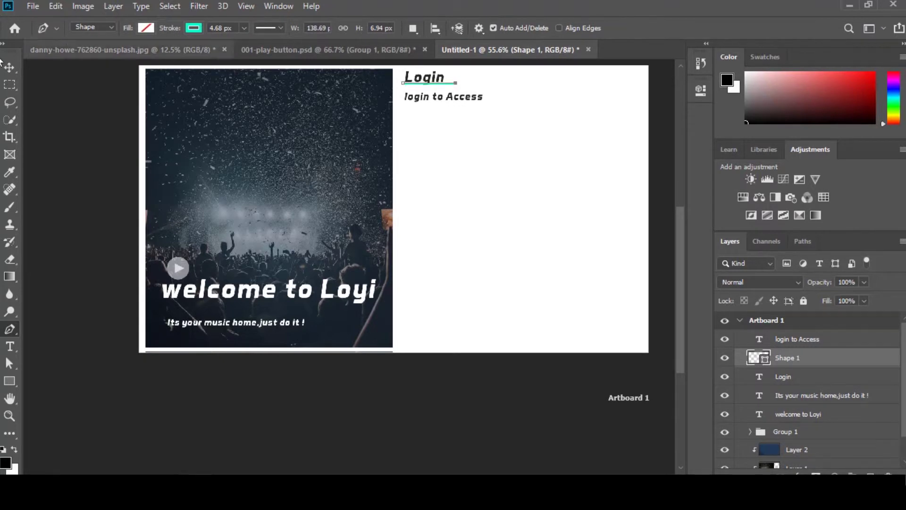
left_click(10, 67)
key("Down")
key("Down")
key("Down")
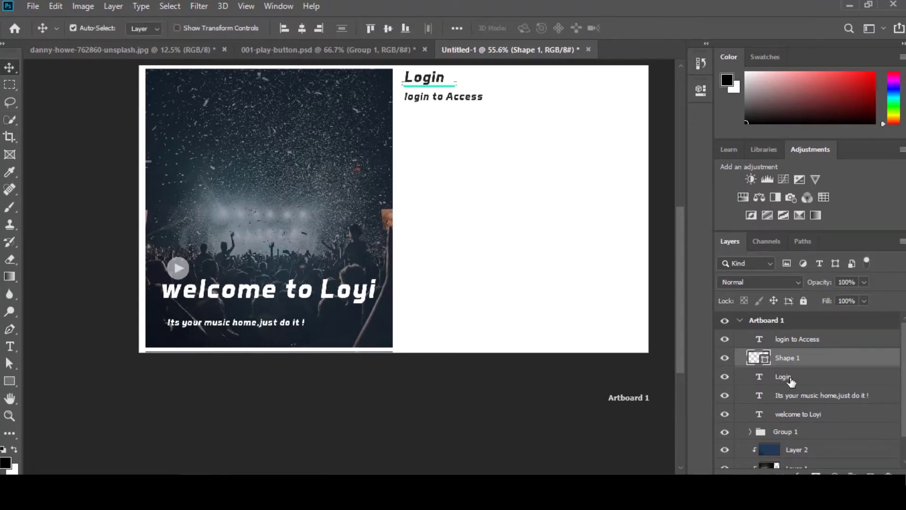
left_click(798, 376, "ctrl")
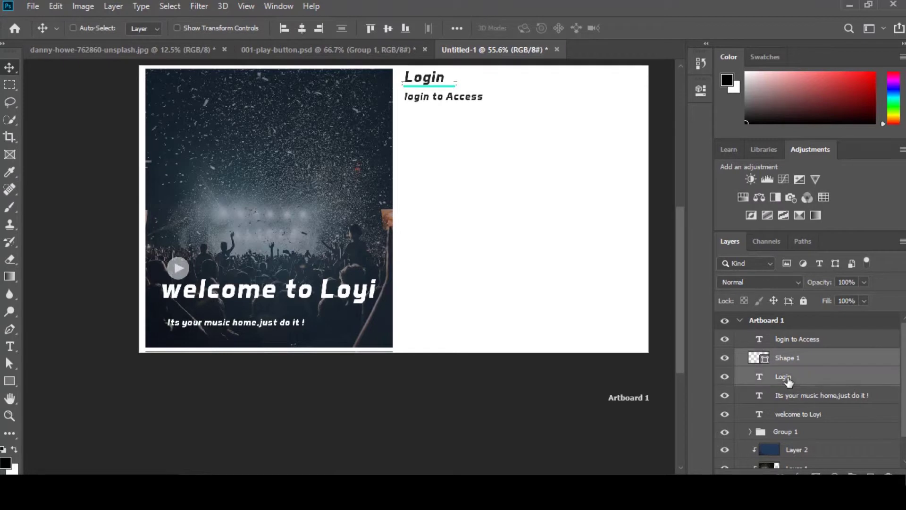
left_click(282, 34)
scroll(471, 222, "up", 1)
scroll(538, 214, "up", 2)
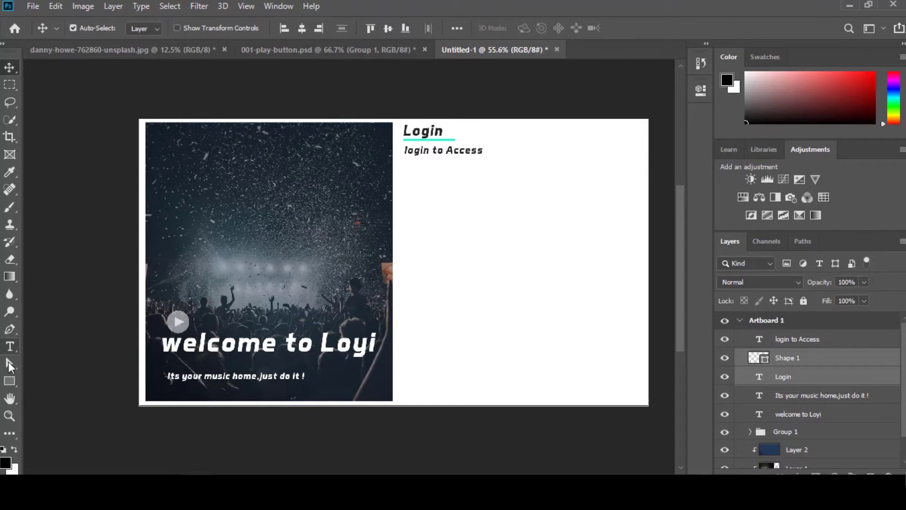
key("ctrl+g")
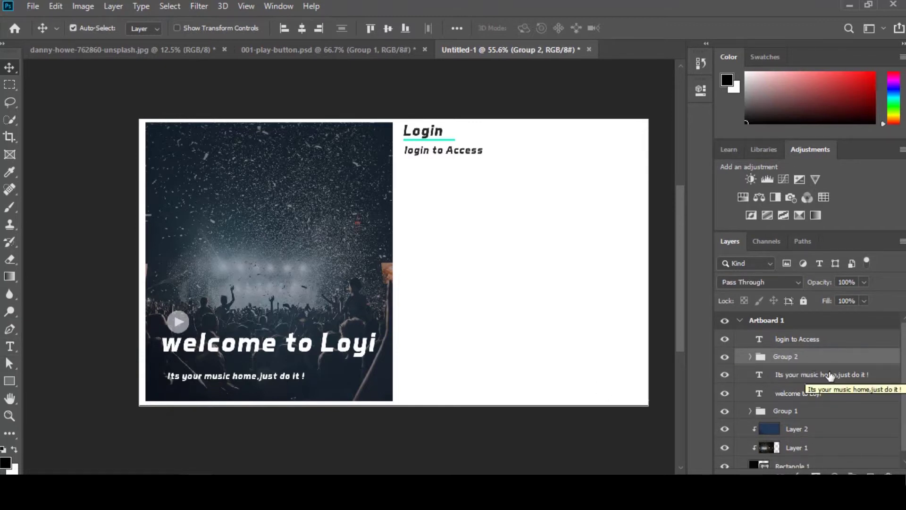
Add an Email text label below the login to Access line.
left_click(808, 339)
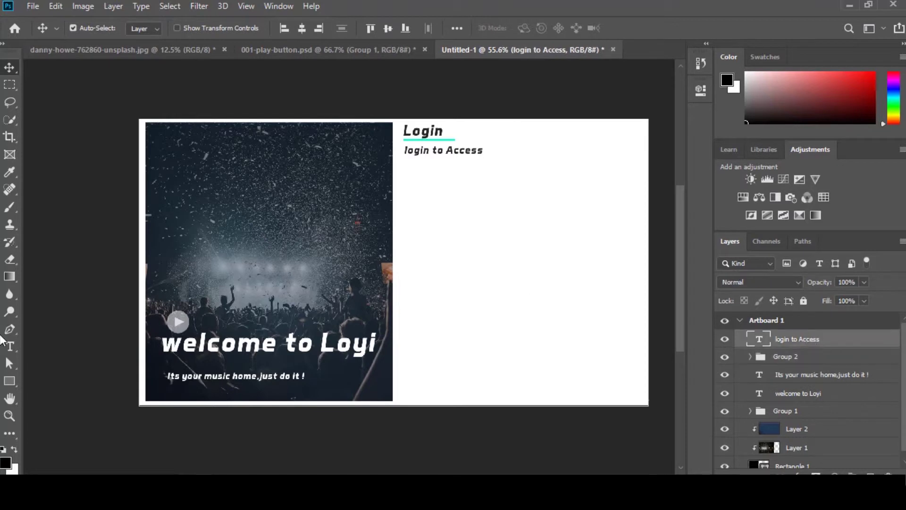
left_click(10, 348)
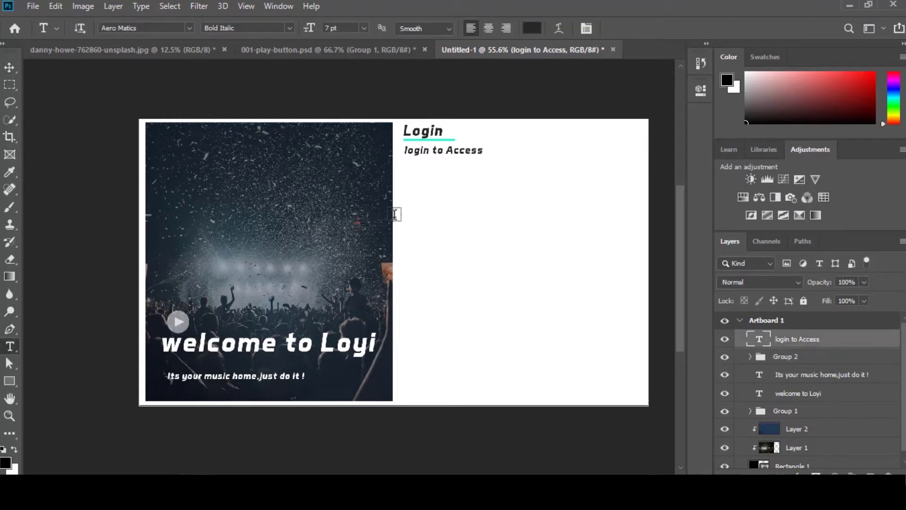
left_click(415, 178)
key("BackSpace")
type("Emai")
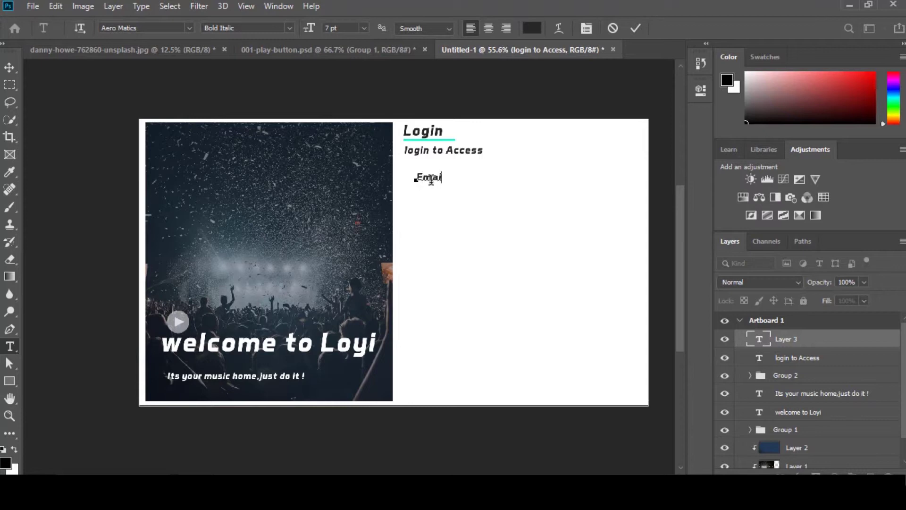
type("l")
left_click(10, 67)
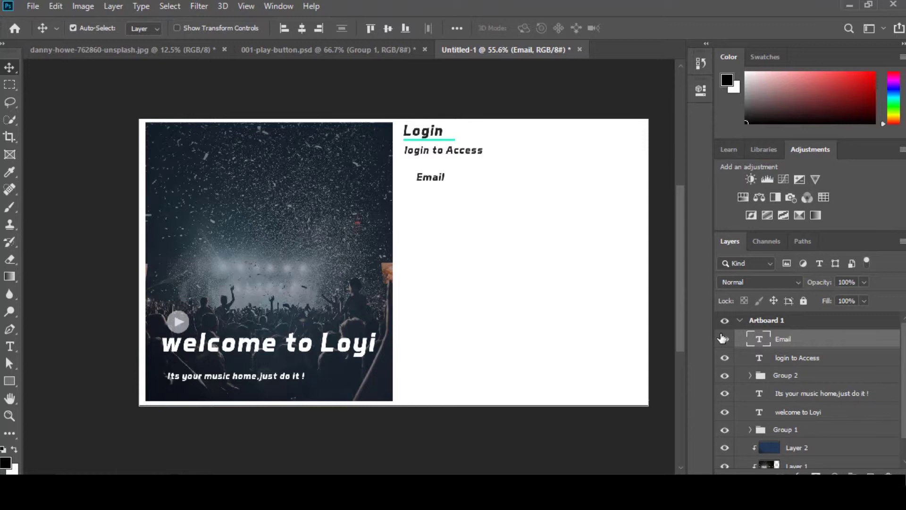
Set the Rounded Rectangle tool's outline colour to dark grey #1c1e1e.
right_click(7, 380)
left_click(68, 392)
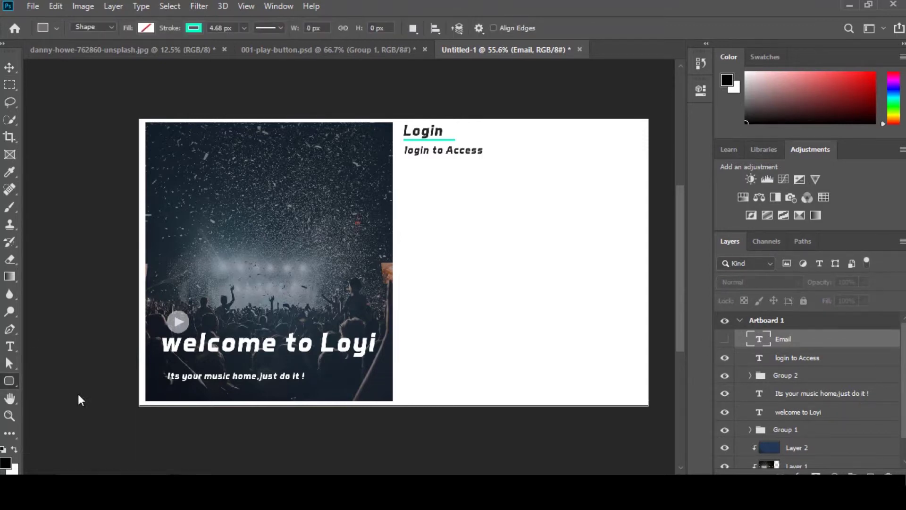
left_click(418, 178)
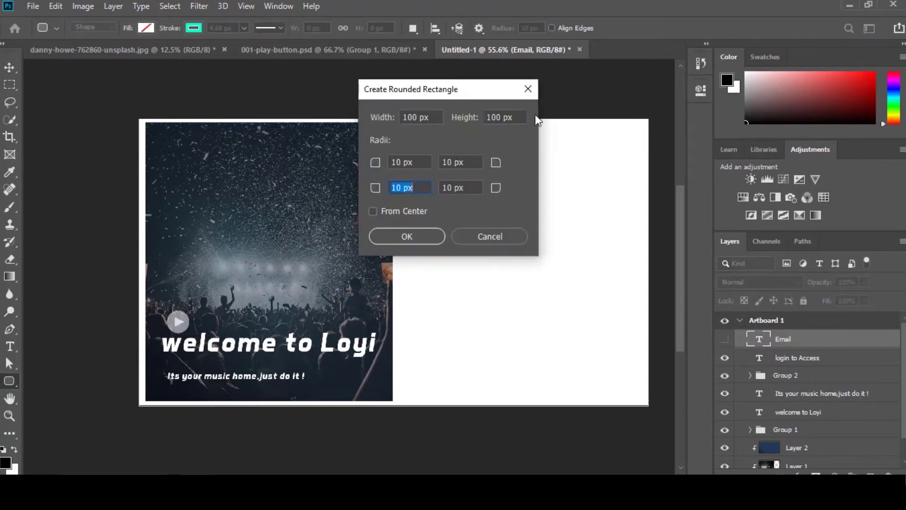
left_click(527, 90)
left_click(146, 28)
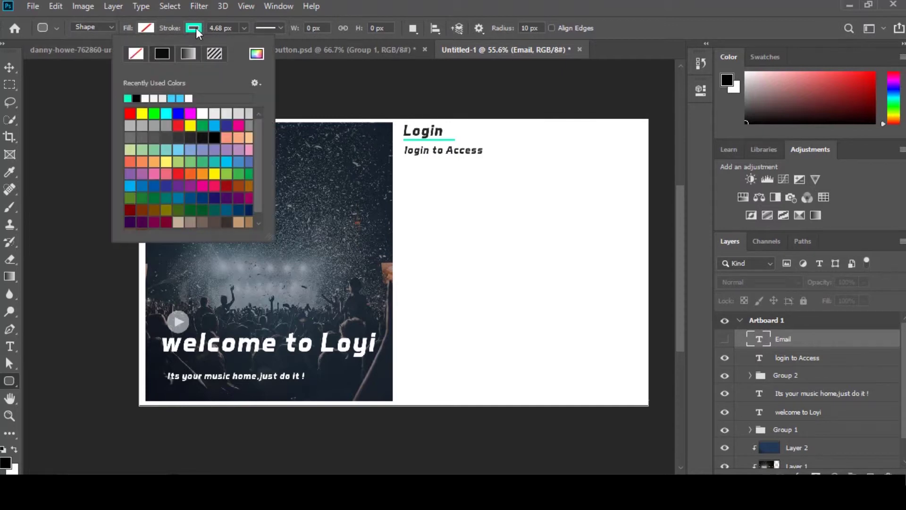
left_click(257, 52)
left_click(288, 241)
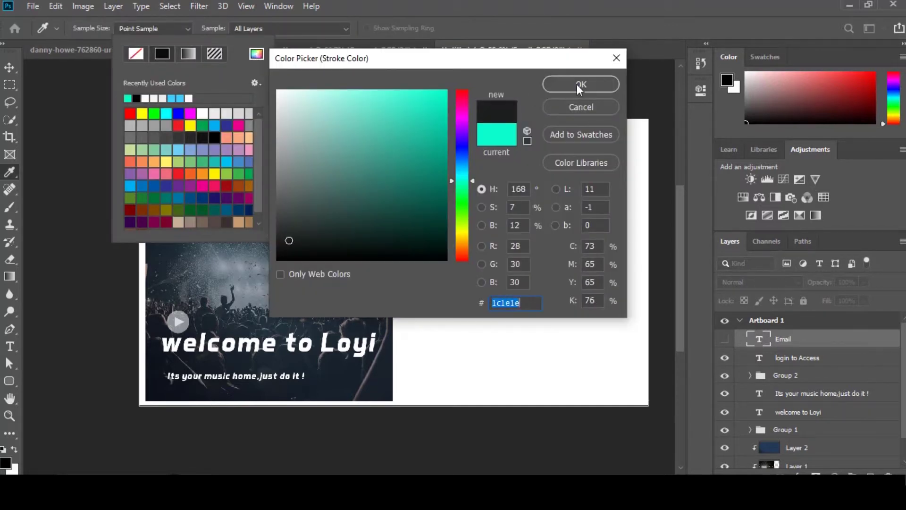
left_click(579, 88)
left_click(427, 188)
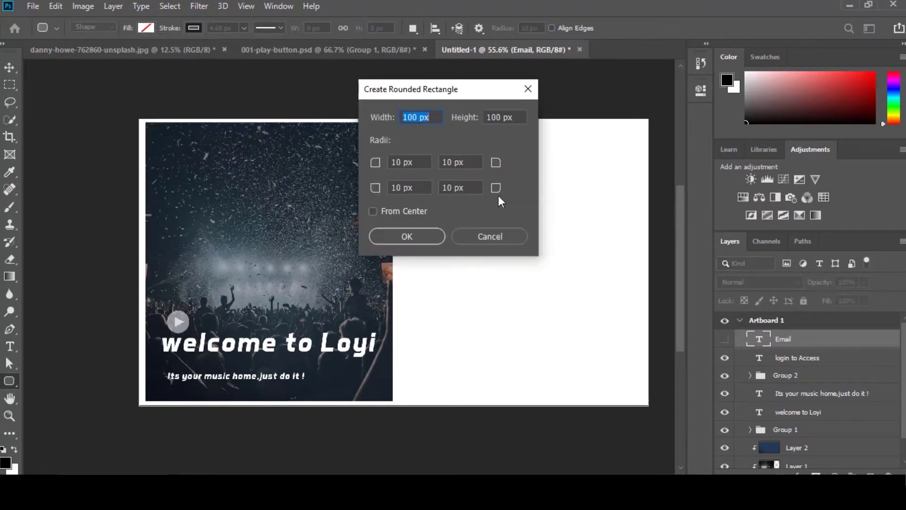
left_click(528, 89)
Draw a rounded-rectangle input box under the heading and widen it.
left_click_drag(422, 178, 551, 203)
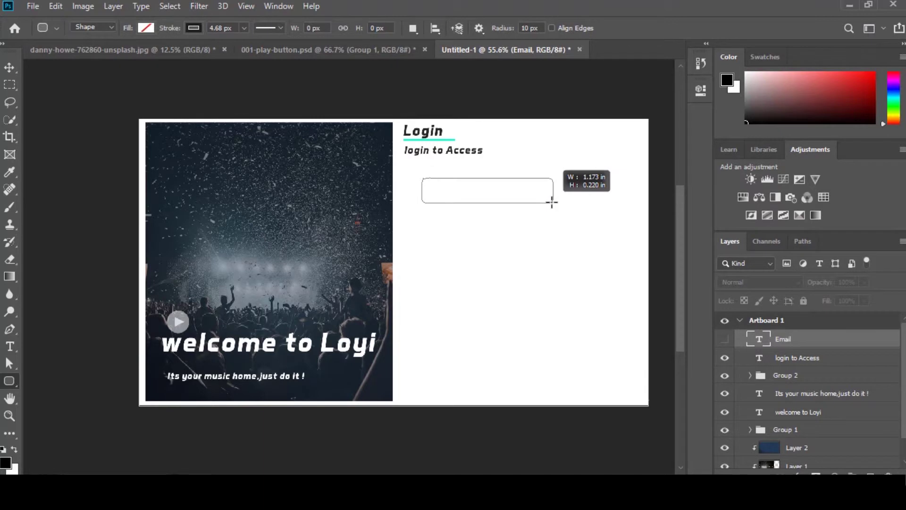
left_click_drag(552, 202, 572, 203)
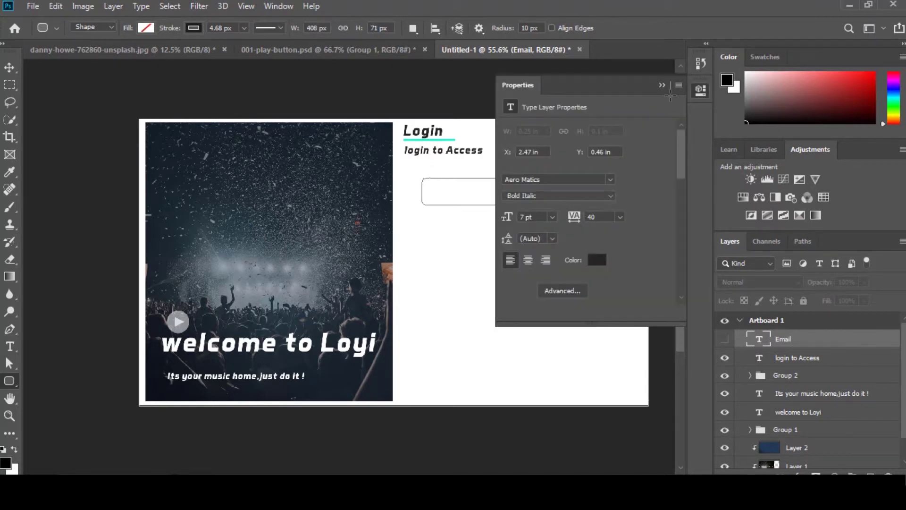
left_click(662, 85)
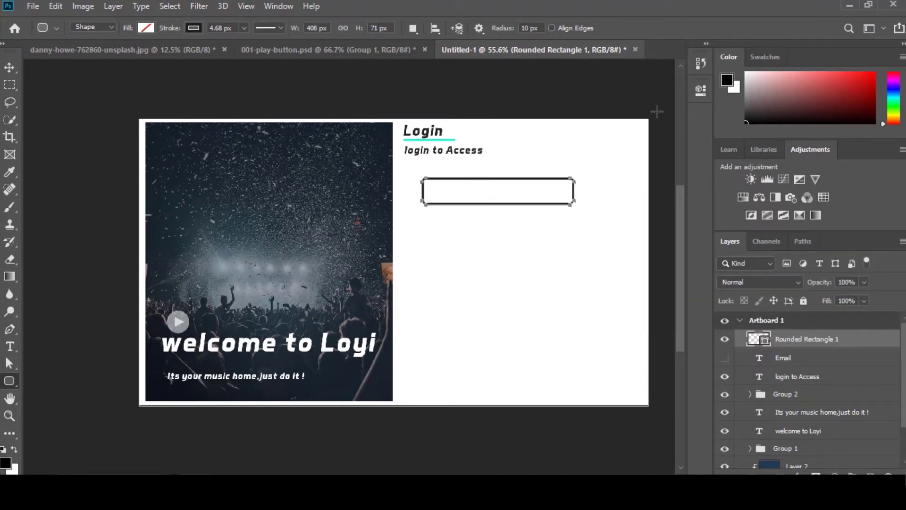
left_click(9, 67)
left_click_drag(491, 189, 474, 184)
key("ctrl+t")
left_click_drag(561, 206, 583, 200)
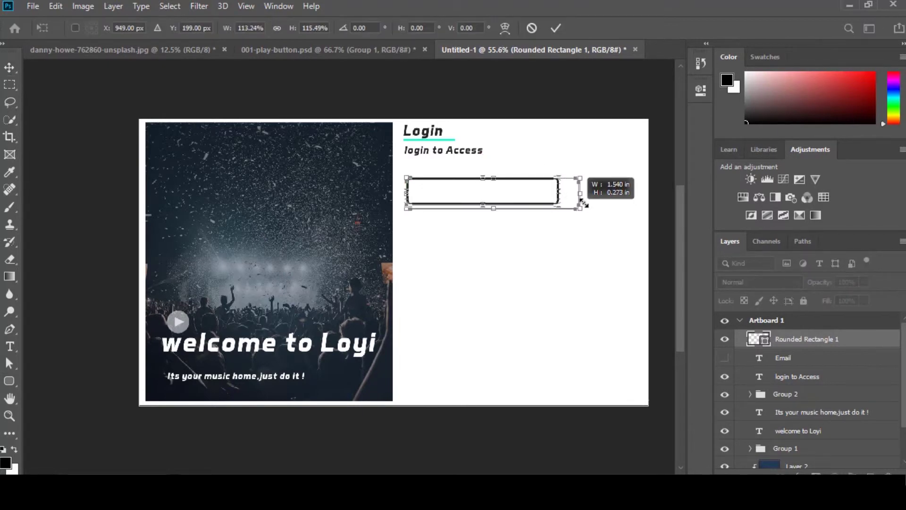
key("Return")
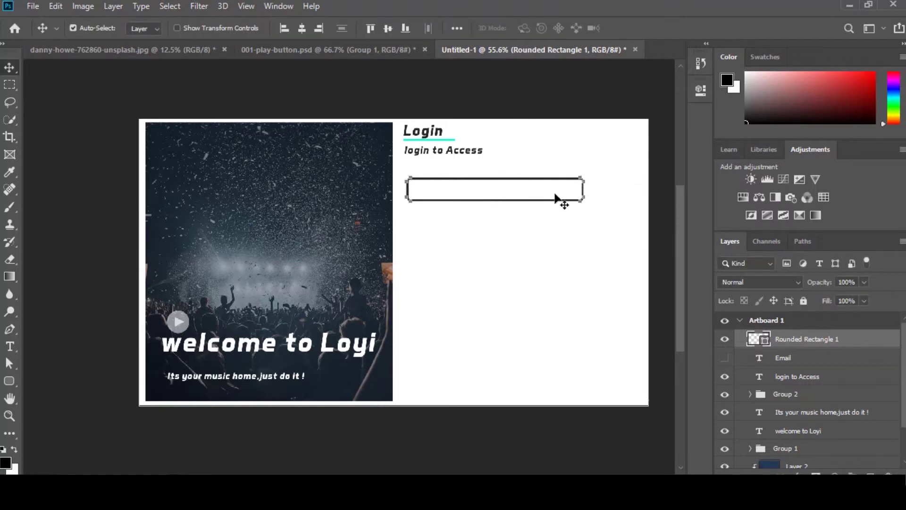
Duplicate the input box directly below and thin the copy's outline.
left_click_drag(556, 196, 531, 228)
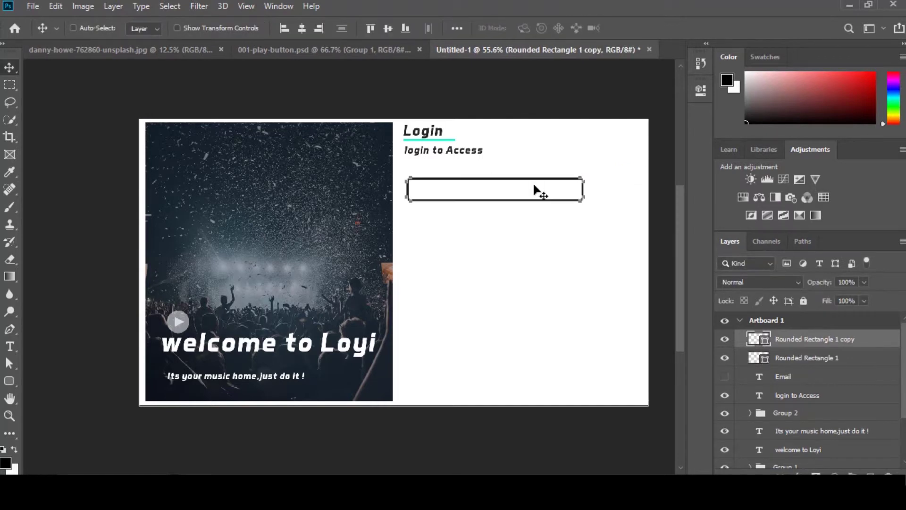
left_click_drag(532, 228, 534, 231)
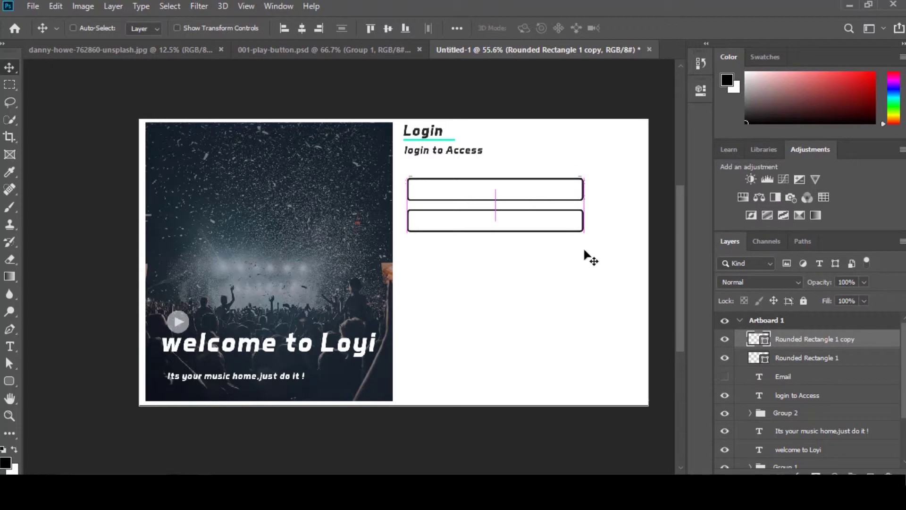
left_click(9, 382)
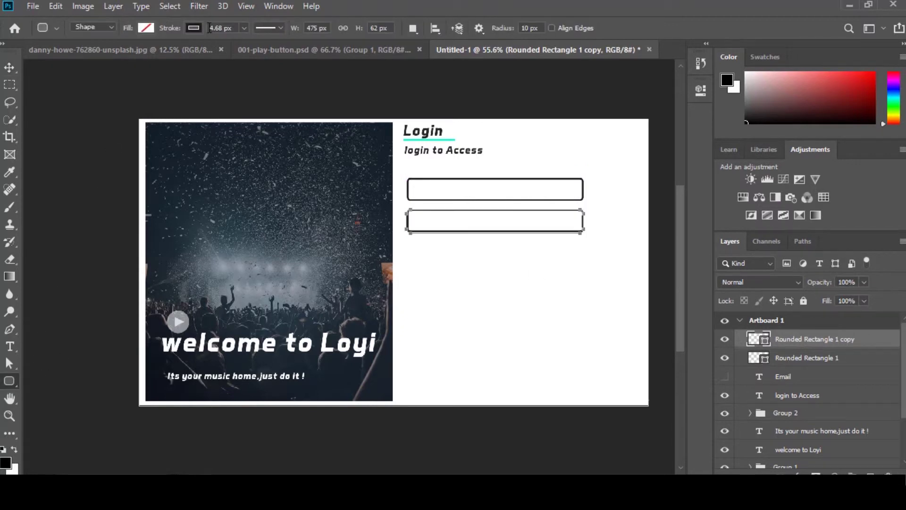
left_click(245, 27)
left_click_drag(242, 45, 240, 47)
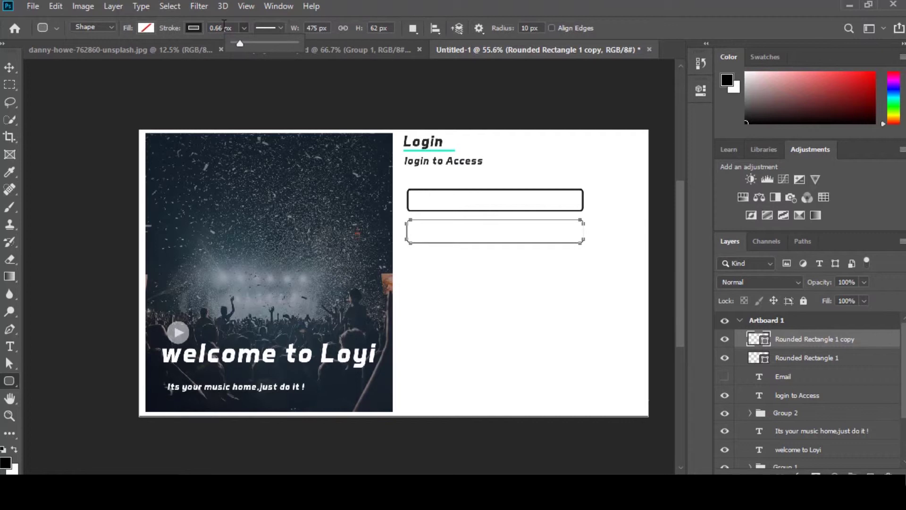
left_click(237, 25)
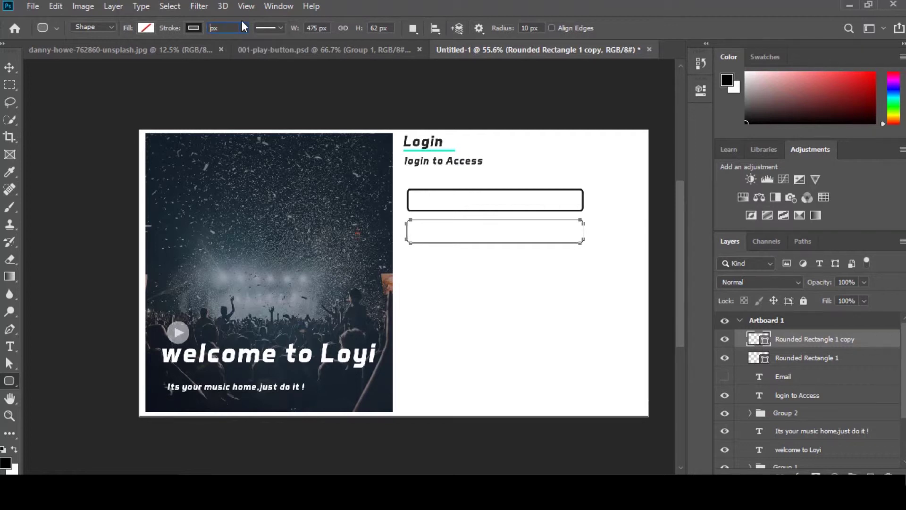
type("2=")
key("BackSpace")
Set the lower box's outline to 3 px and reselect Rounded Rectangle 1.
type("3")
key("Return")
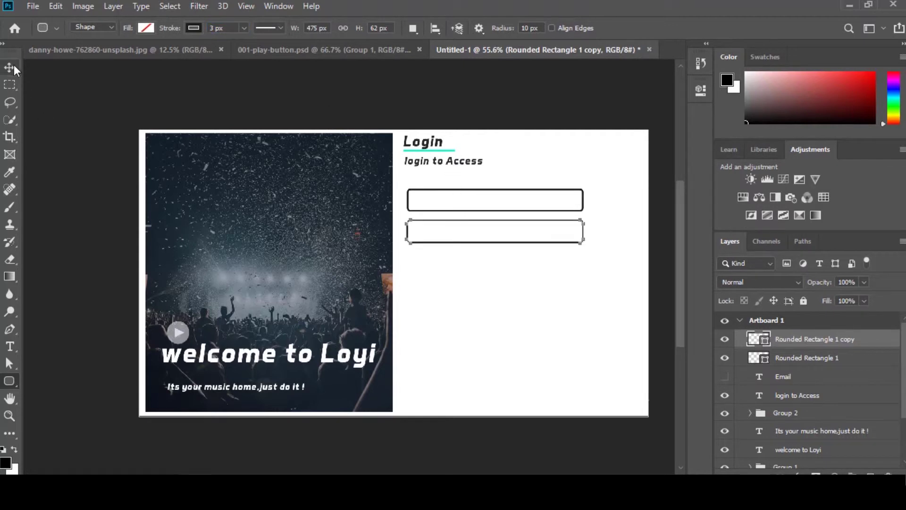
left_click(14, 66)
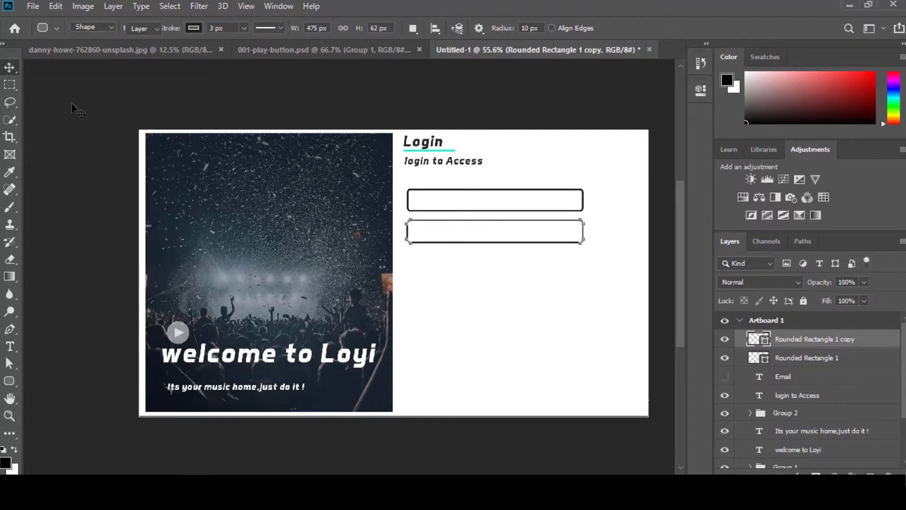
left_click(809, 359)
left_click(9, 380)
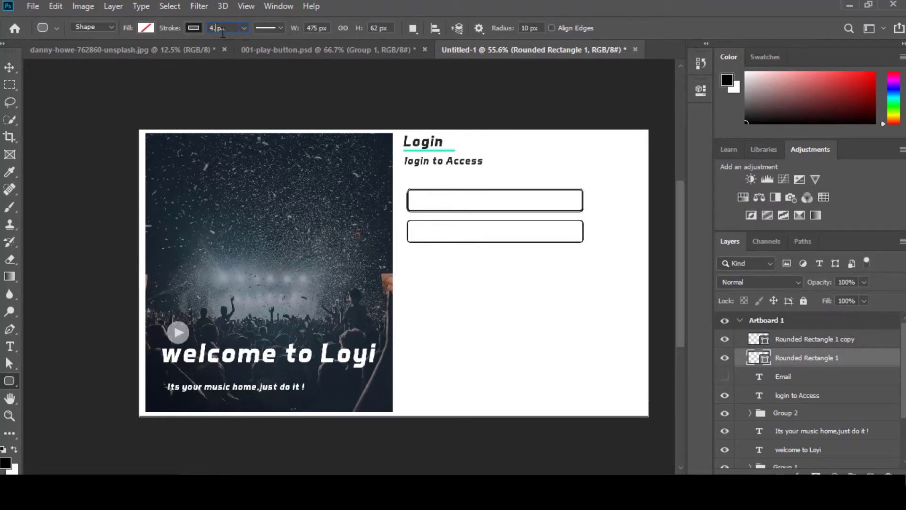
left_click(10, 67)
left_click(804, 380)
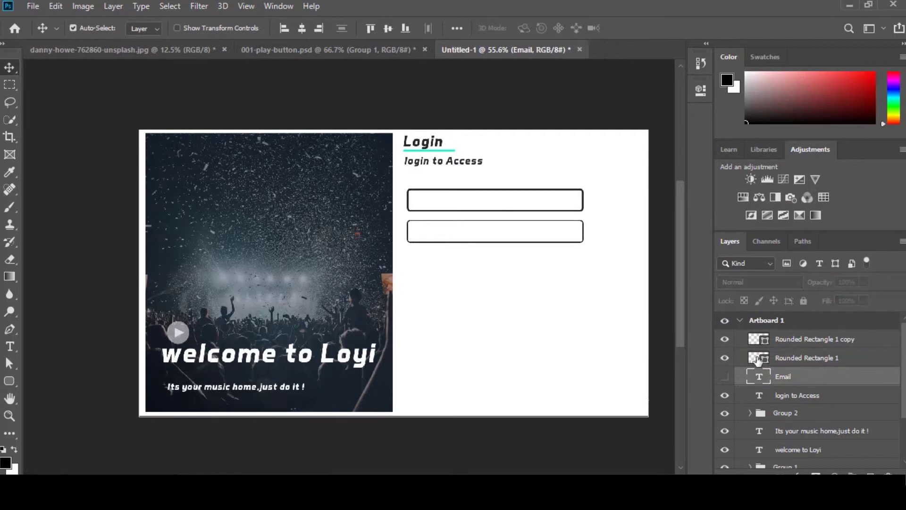
scroll(324, 312, "down", 1)
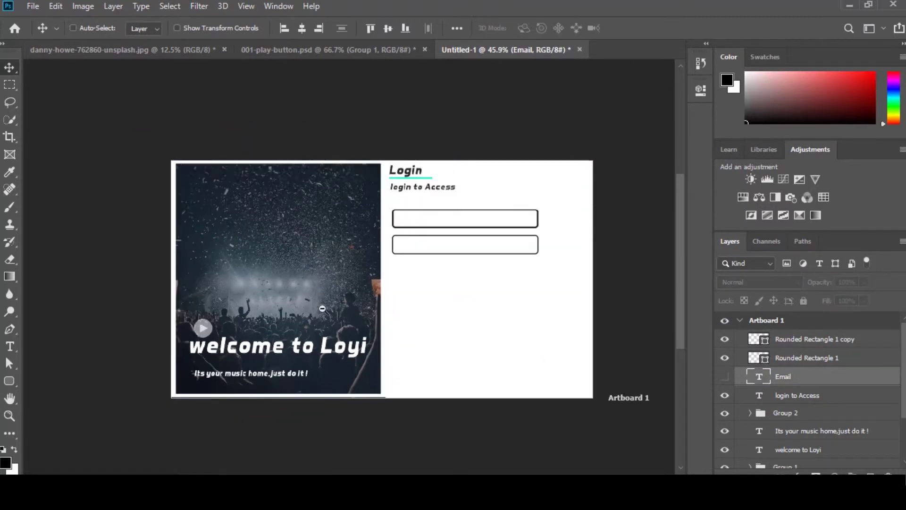
left_click(804, 360)
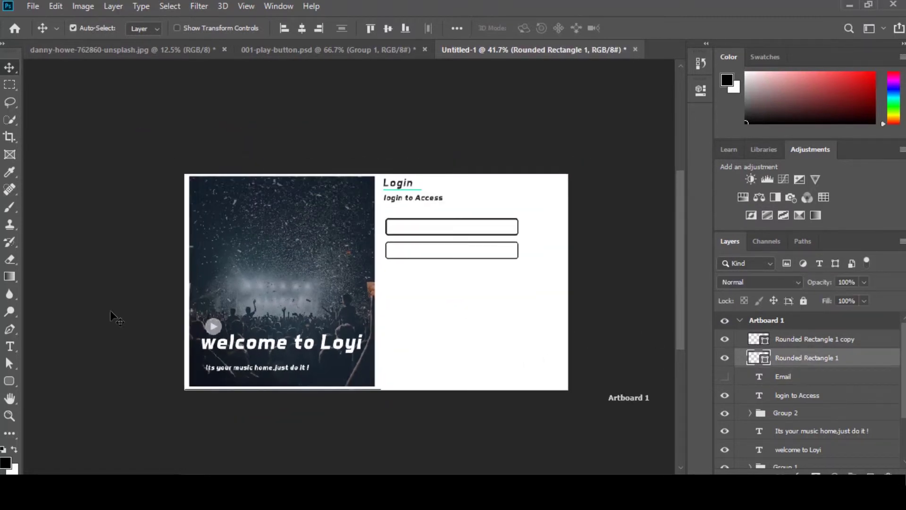
Rasterize the Rounded Rectangle 1 and Rounded Rectangle 1 copy layers.
right_click(8, 278)
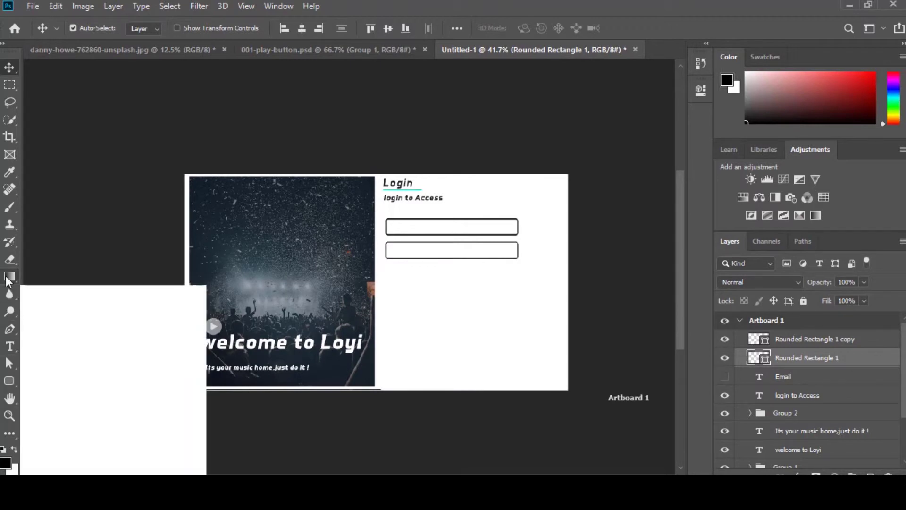
right_click(808, 357)
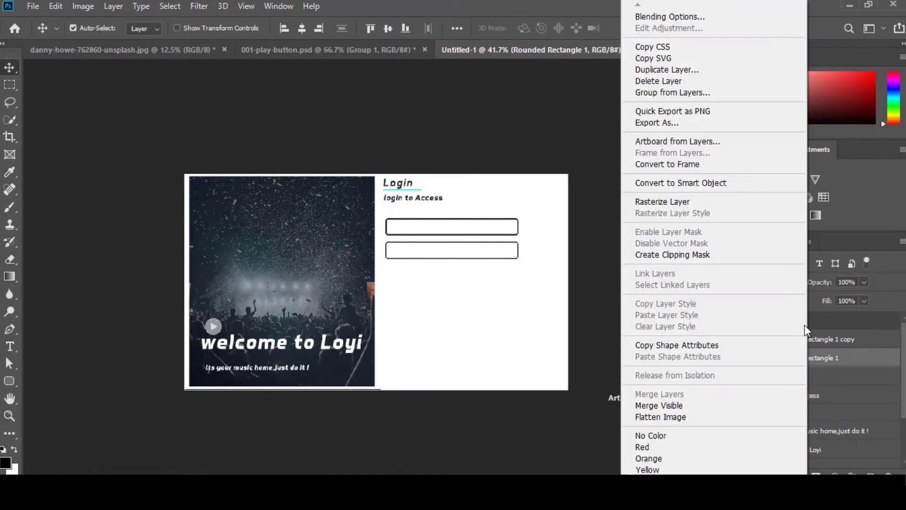
left_click(665, 202)
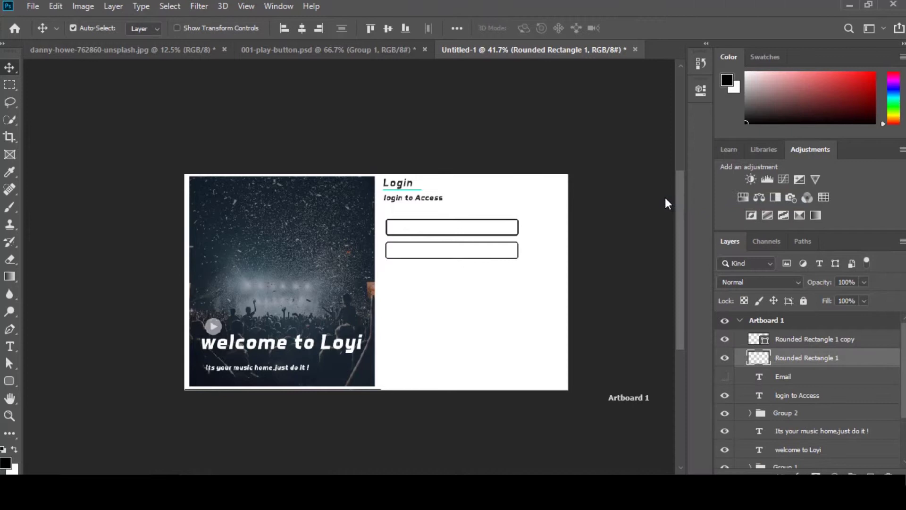
left_click(798, 340)
right_click(798, 340)
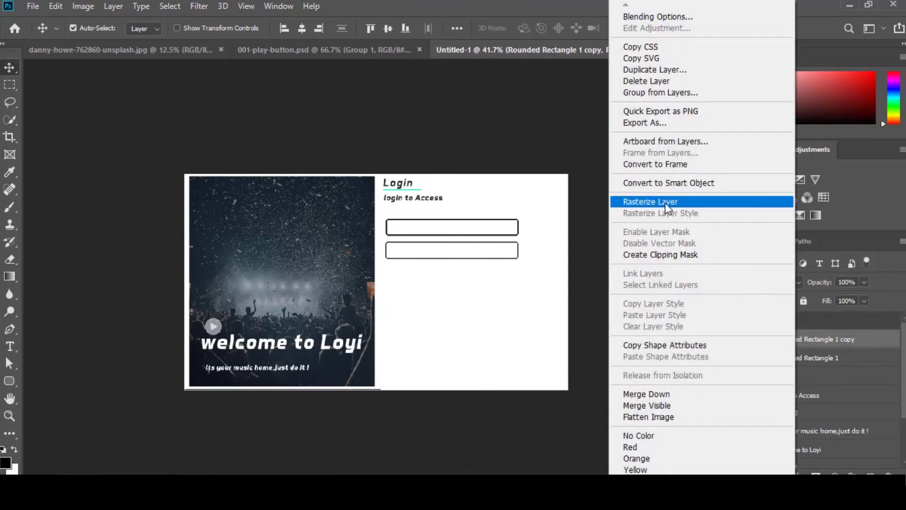
left_click(665, 203)
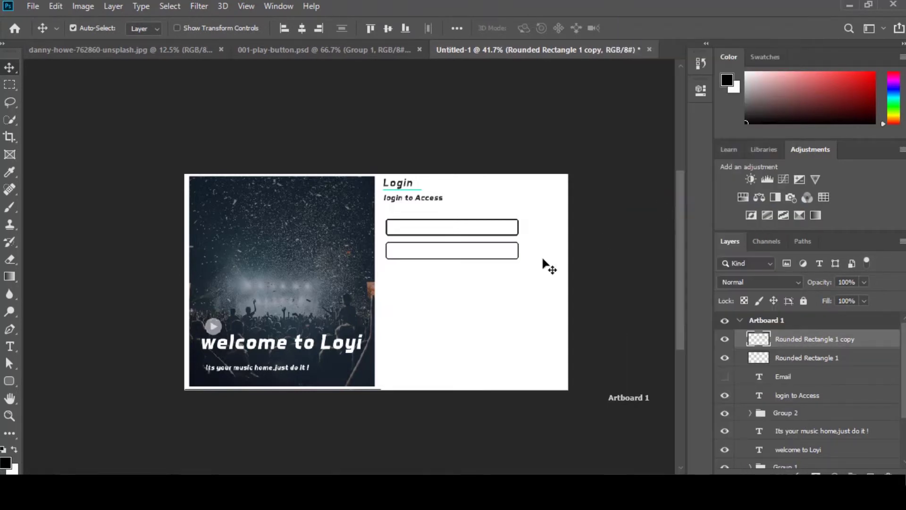
Draw a polygonal lasso selection above the first input box.
left_click(9, 102)
left_click(75, 115)
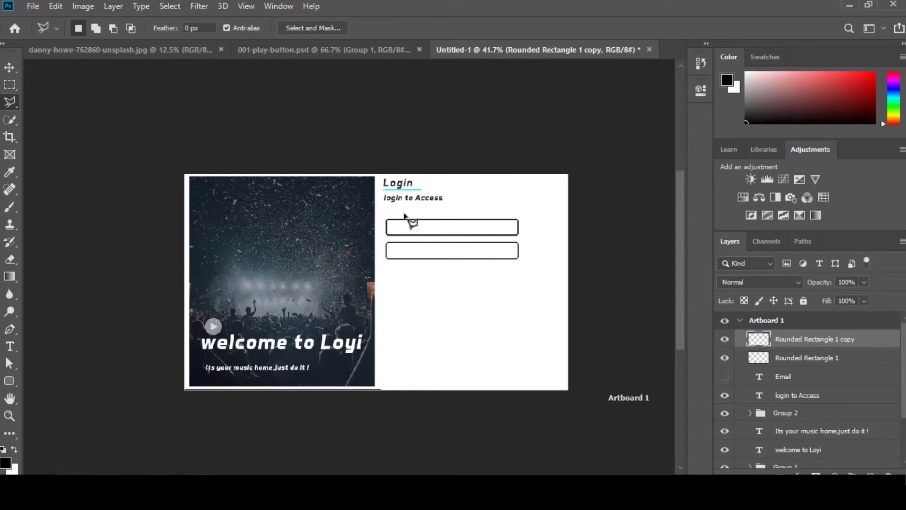
left_click(403, 224)
left_click(433, 224)
left_click(447, 208)
double_click(423, 214)
right_click(424, 218)
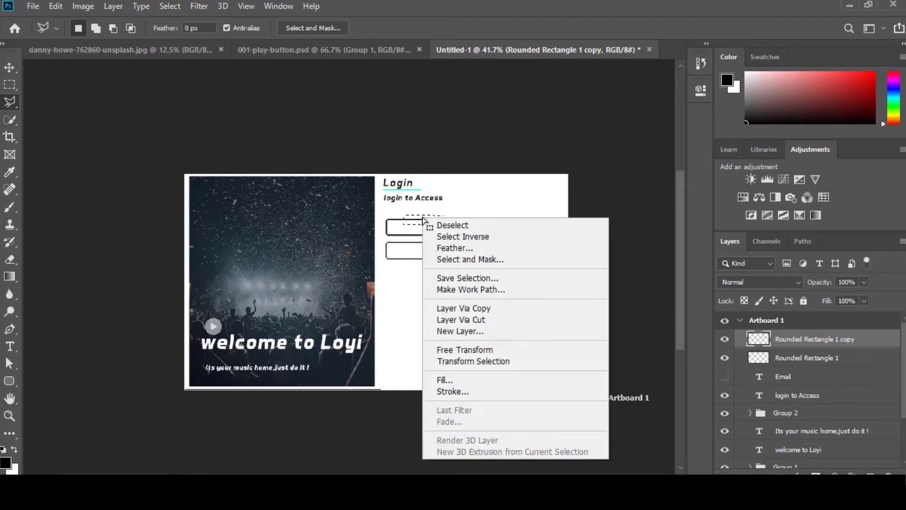
key("Escape")
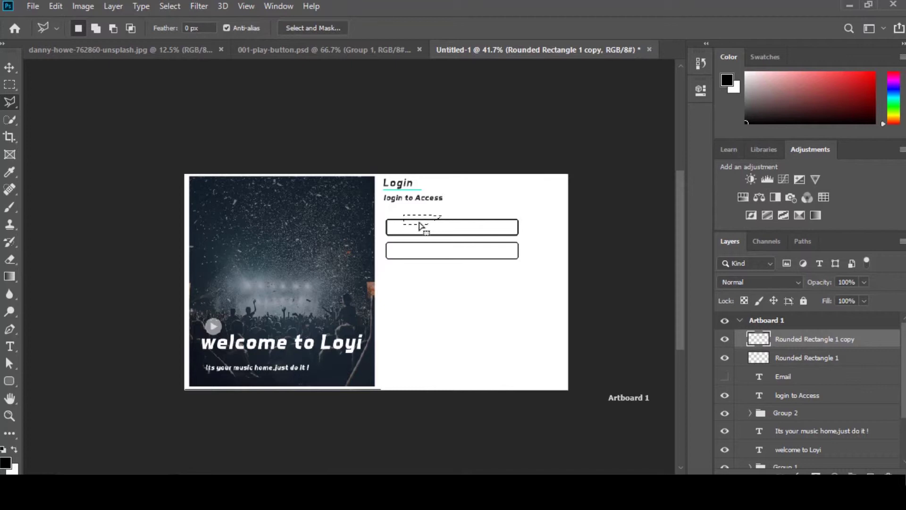
Try cutting the lasso selection onto a new layer, dismissing empty-selection warnings.
key("v")
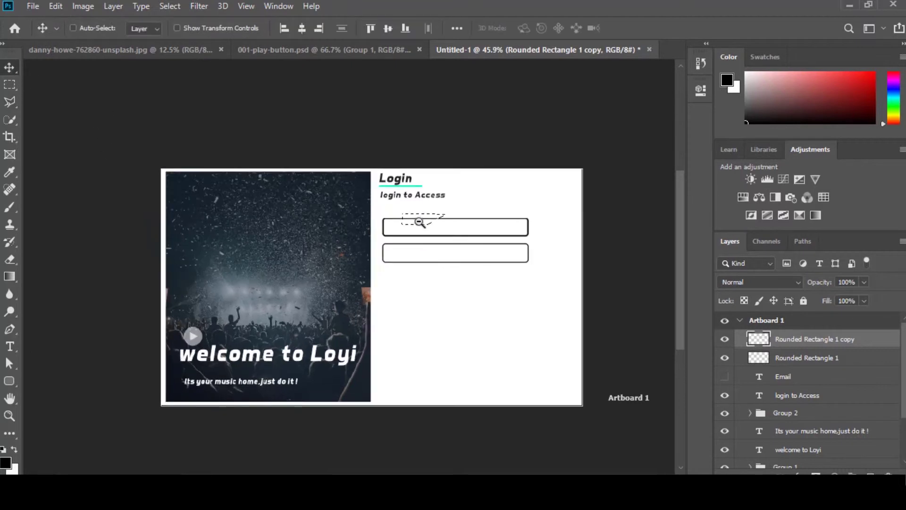
scroll(429, 221, "up", 4)
left_click(429, 221)
left_click(432, 193)
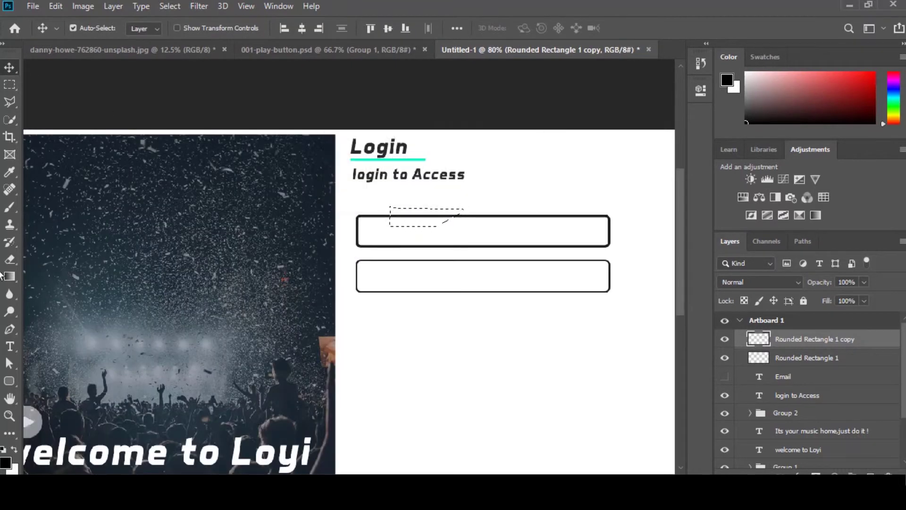
left_click(9, 107)
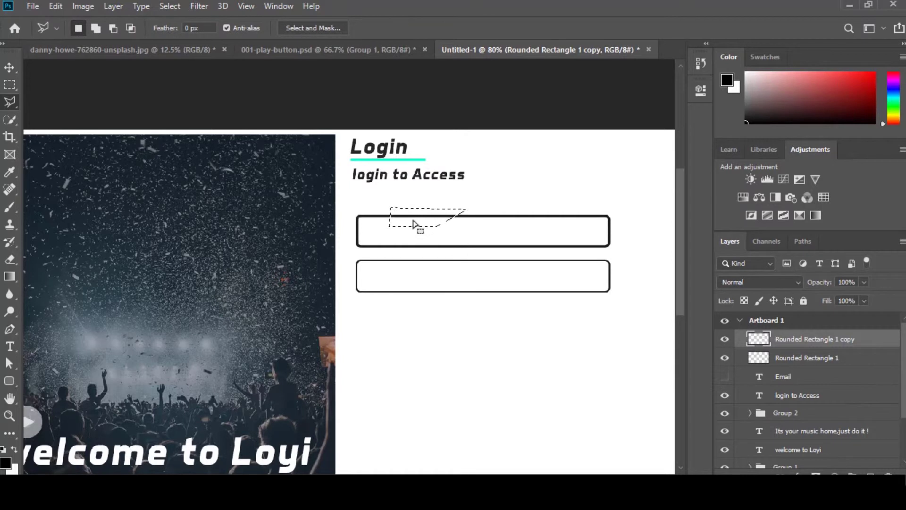
right_click(414, 224)
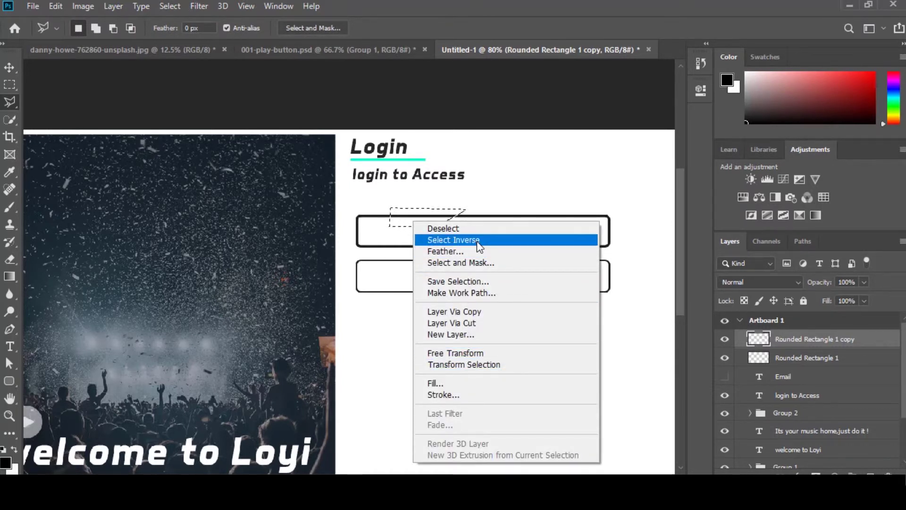
left_click(472, 323)
left_click(449, 192)
Clear the selection, nudge the lower box down, then undo the nudge.
key("ctrl+d")
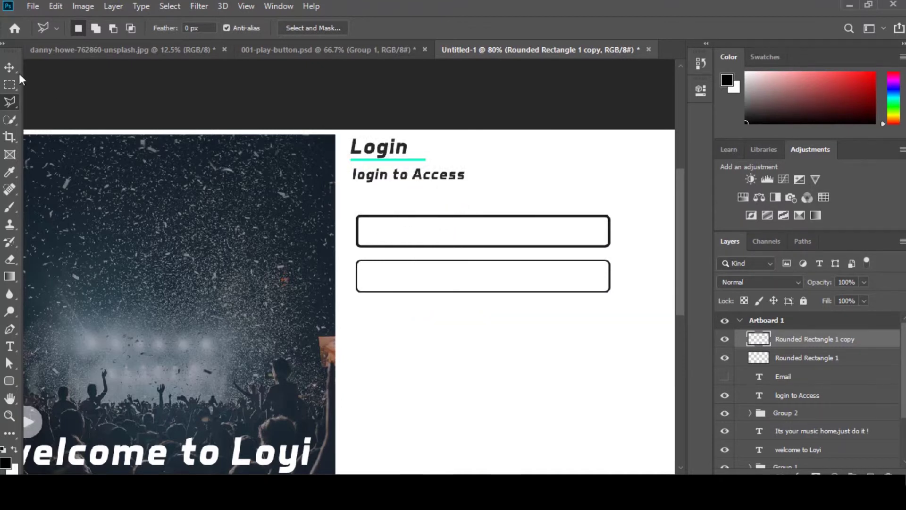
key("v")
key("shift+Down")
key("shift+Down")
key("shift+Down")
key("shift+Down")
key("ctrl+z")
Move the Email label into the first box and place a copy in the second box.
left_click(783, 376)
left_click_drag(385, 215, 418, 235)
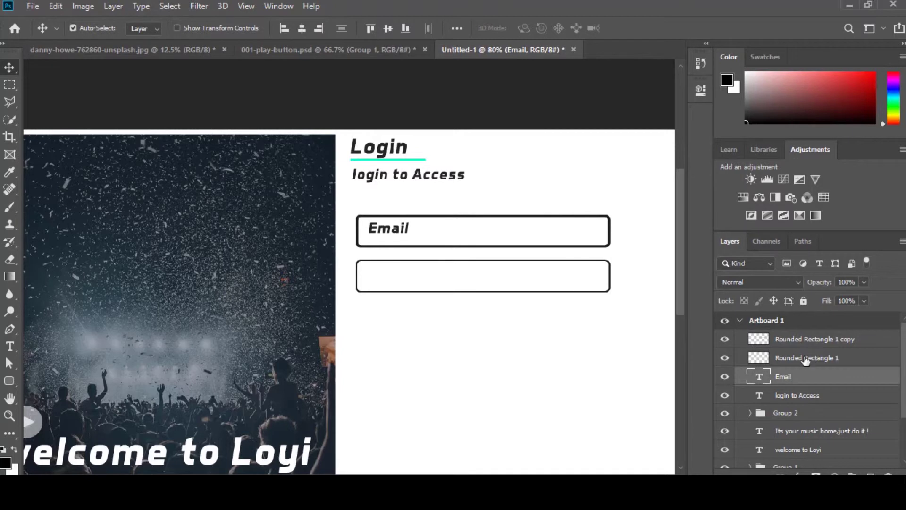
left_click_drag(400, 231, 386, 309, "alt")
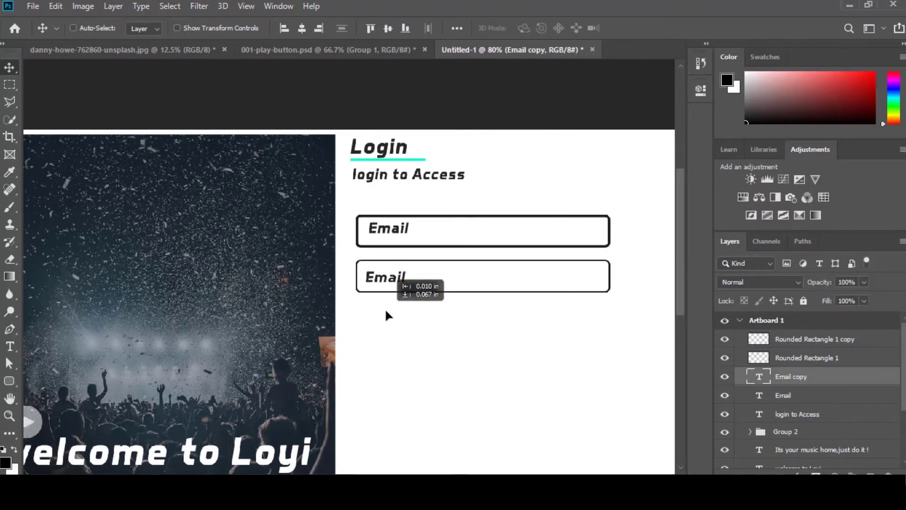
Select the second box with the copied Email label and align the label left and vertically centred.
left_click(826, 339)
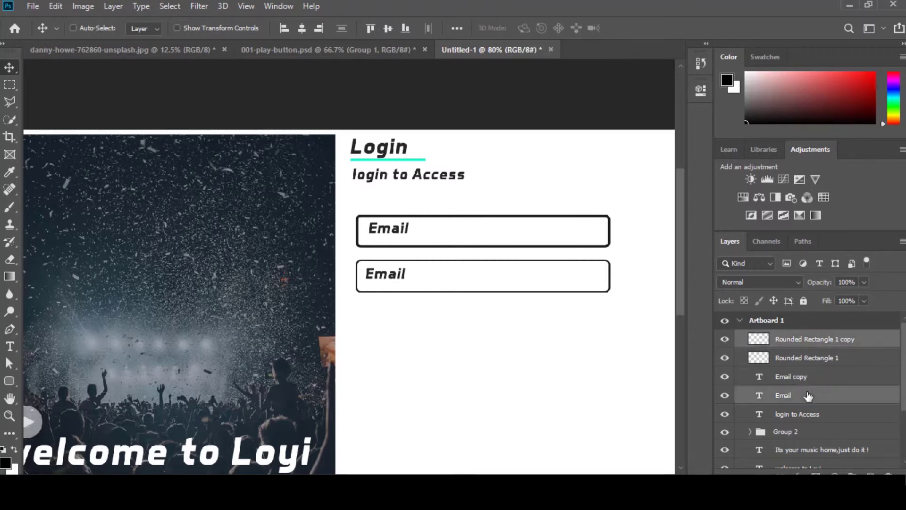
left_click(724, 338)
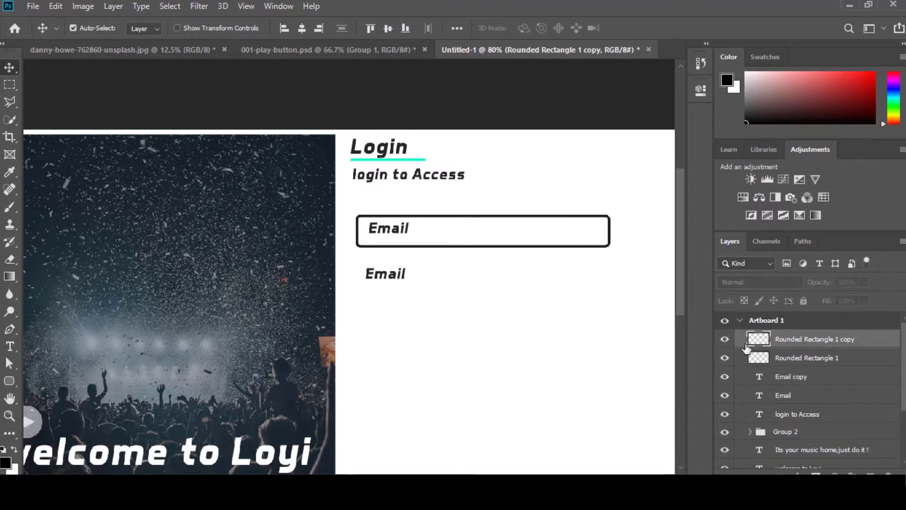
left_click(785, 383, "ctrl")
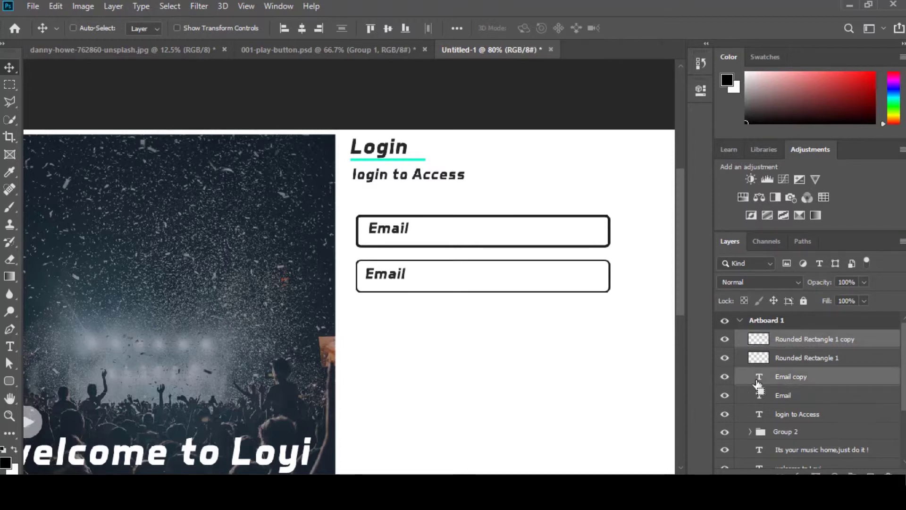
left_click(724, 376)
left_click(725, 339)
left_click(288, 28)
left_click(285, 29)
left_click(386, 30)
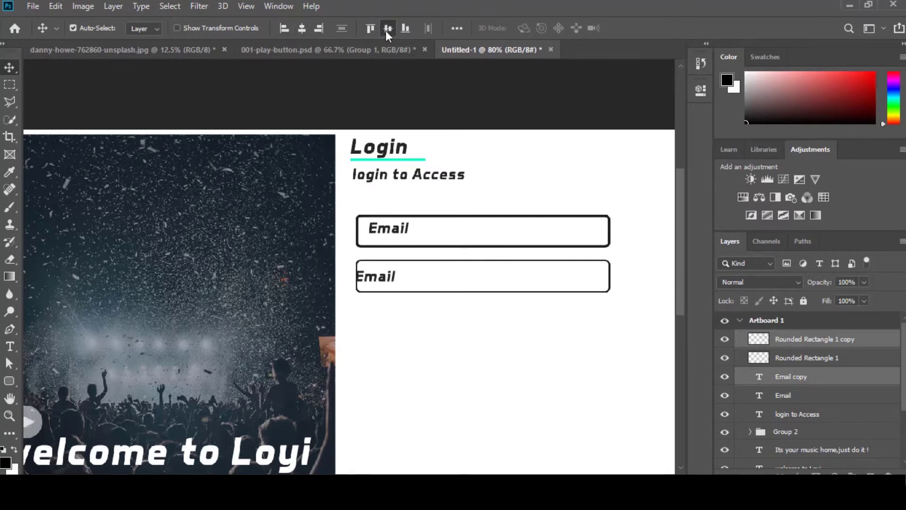
Apply the extra top and centre alignments, then drag the copied label toward the box's left side.
left_click(456, 28)
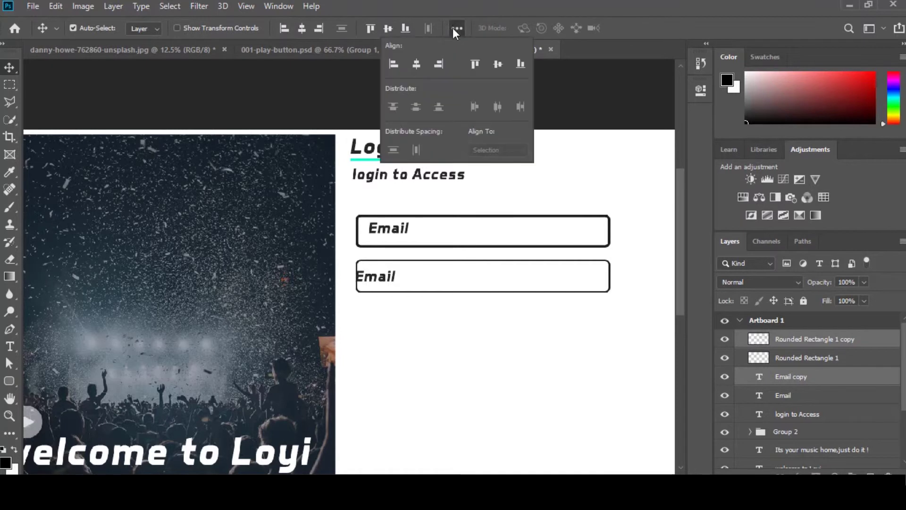
left_click(474, 63)
left_click(498, 64)
left_click(417, 64)
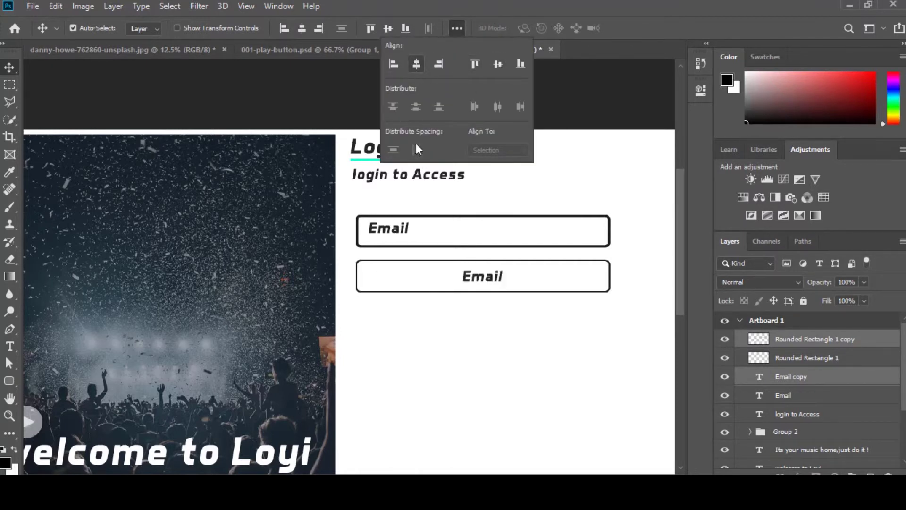
left_click(810, 383)
left_click_drag(494, 270, 396, 277)
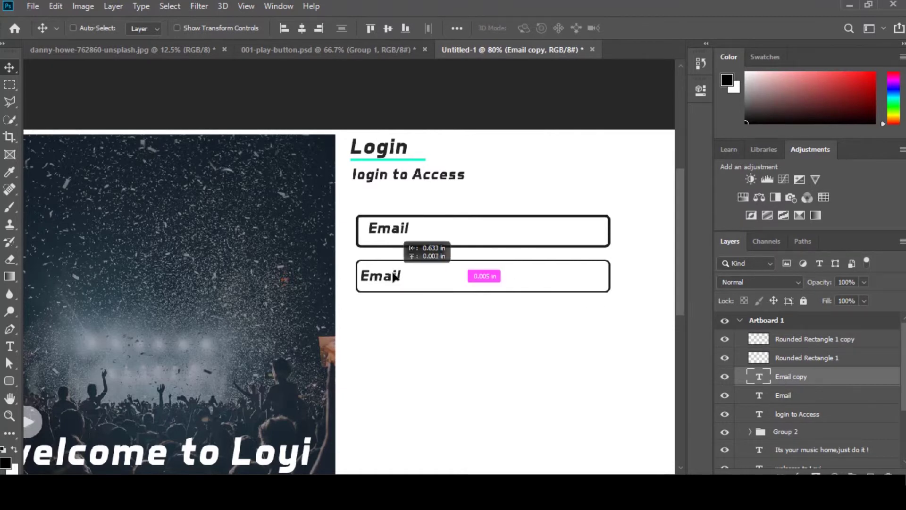
Retype the copied label in the second box as 'Password'.
double_click(761, 376)
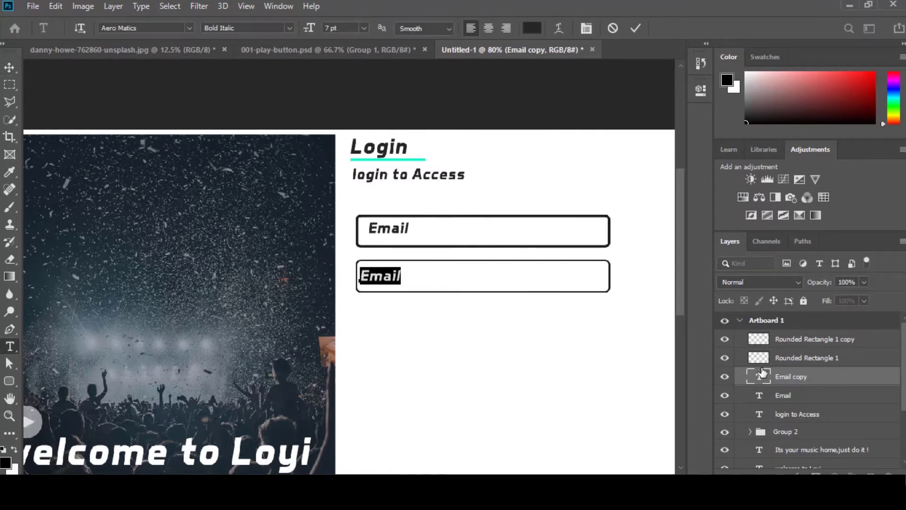
type("pass")
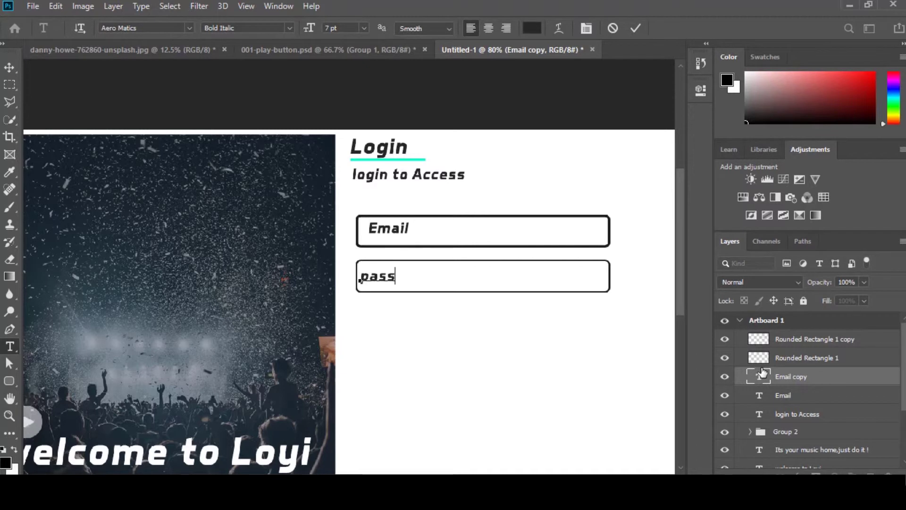
key("BackSpace")
type("Pass")
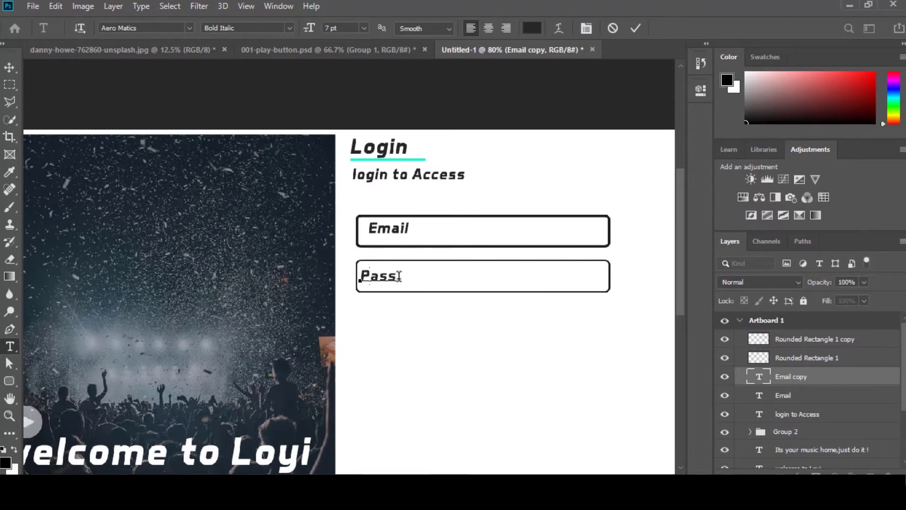
type("word")
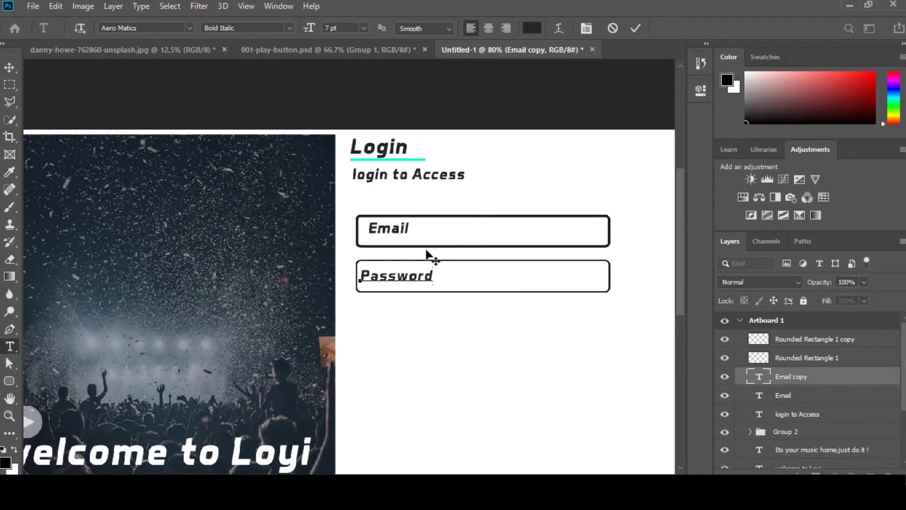
left_click(635, 27)
key("v")
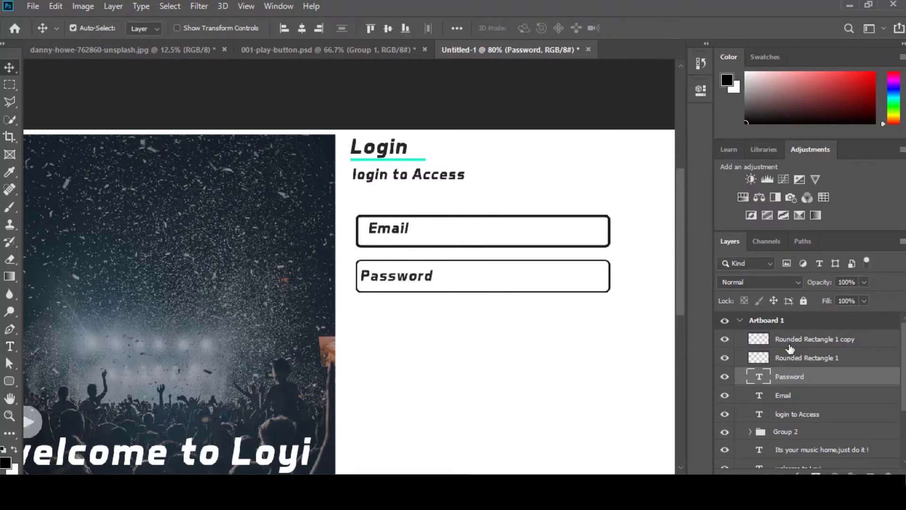
Left-align the Email label to its box and nudge it to line up with Password.
left_click(764, 360)
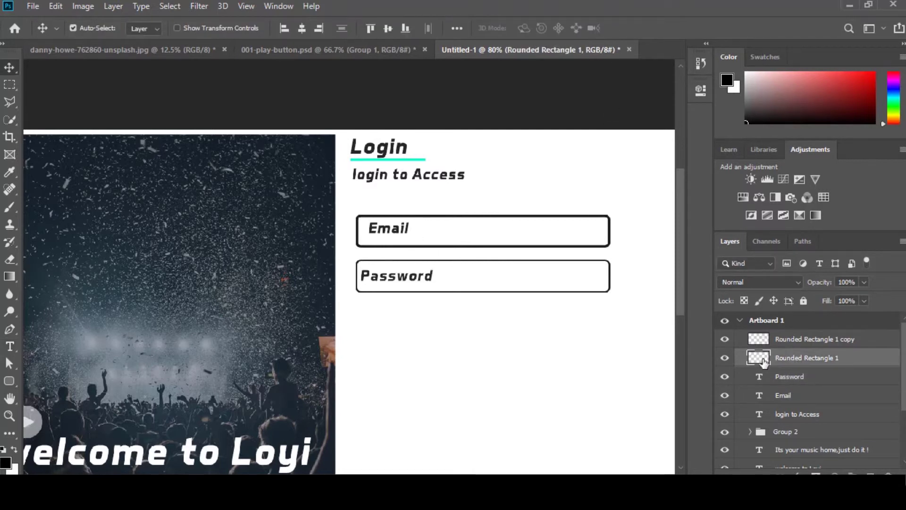
double_click(760, 397)
left_click(636, 28)
key("v")
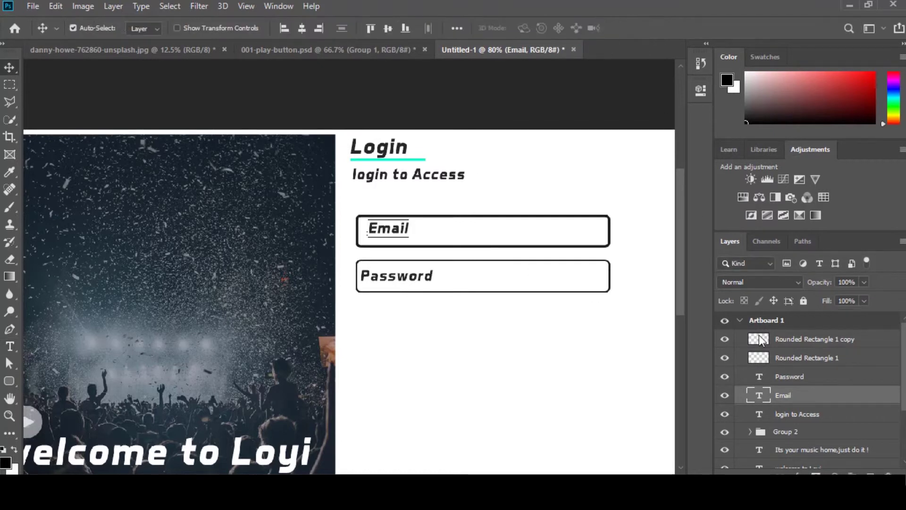
left_click(829, 360, "ctrl")
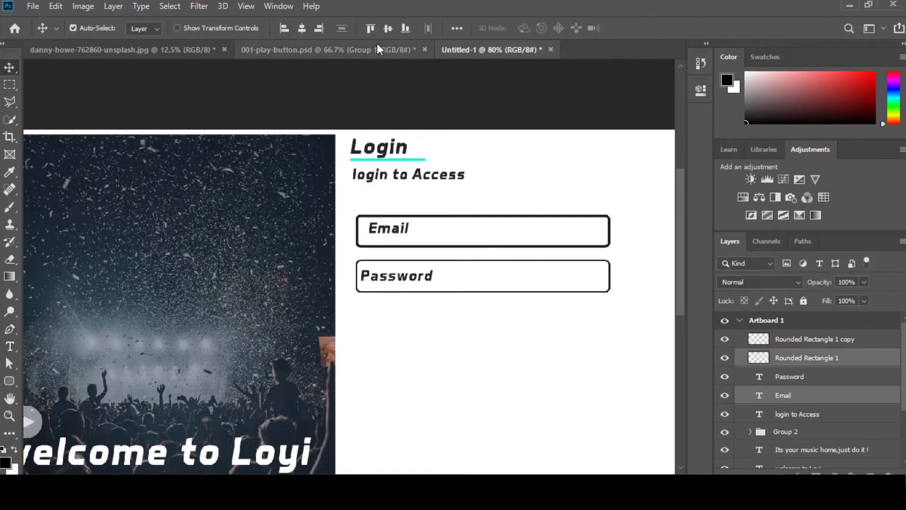
left_click(287, 32)
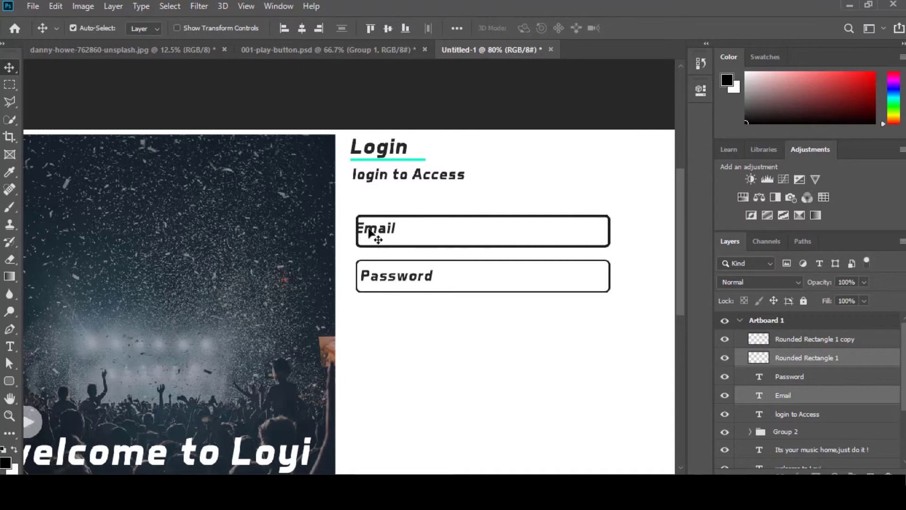
left_click(793, 394)
left_click_drag(402, 227, 402, 234)
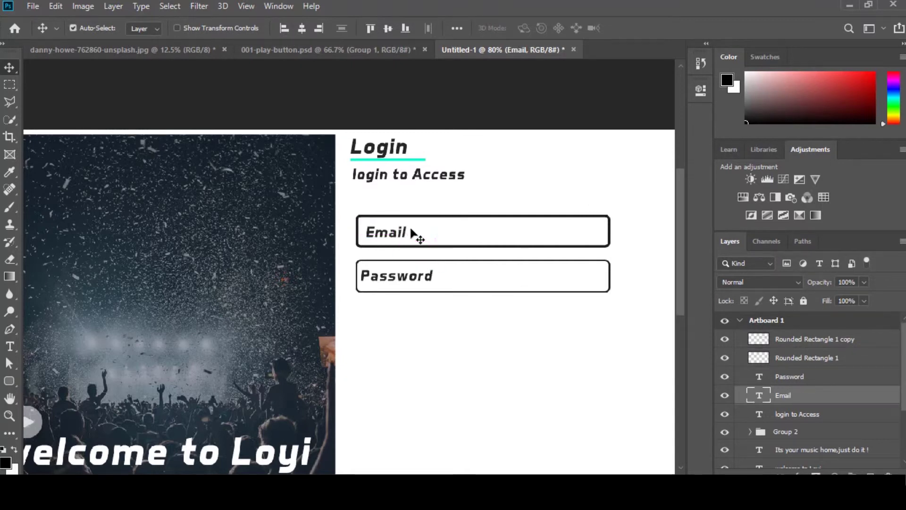
key("Left")
key("Left")
key("Left")
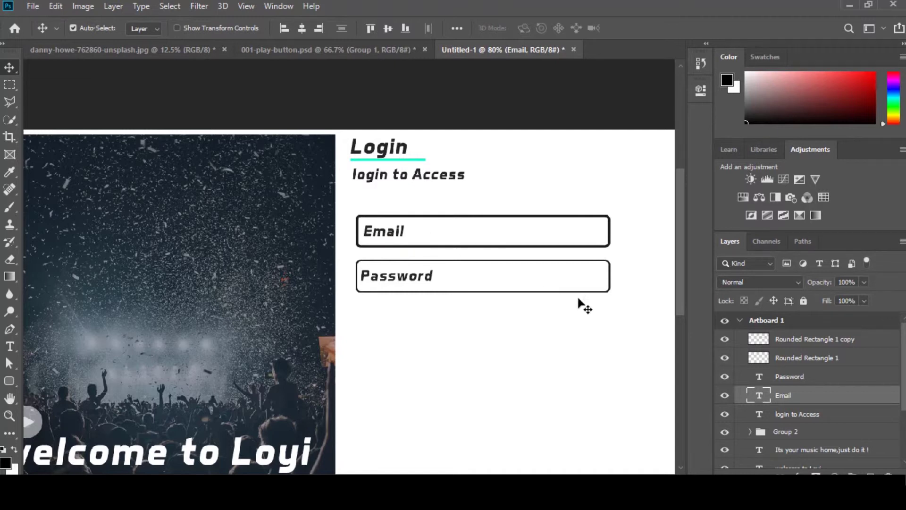
left_click(816, 374, "shift")
Group the four Email and Password field layers and set the group opacity to 50%.
left_click(820, 352, "shift")
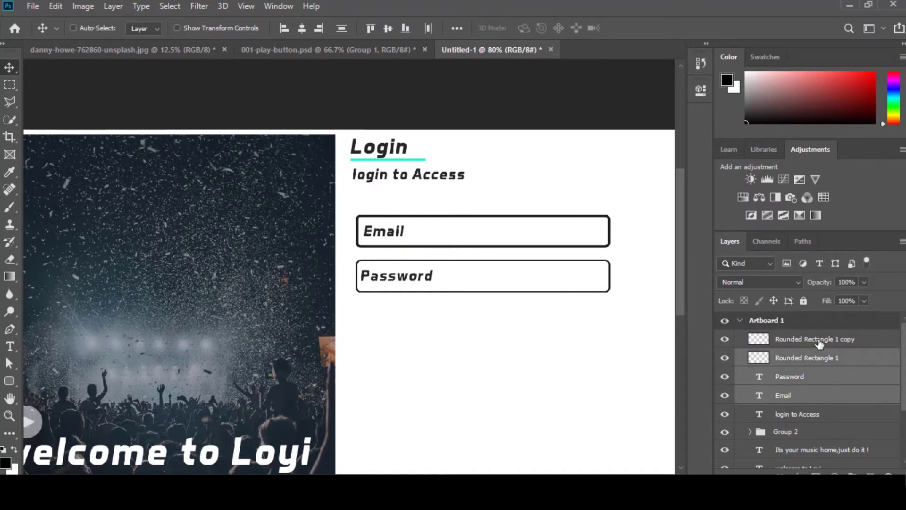
key("ctrl+g")
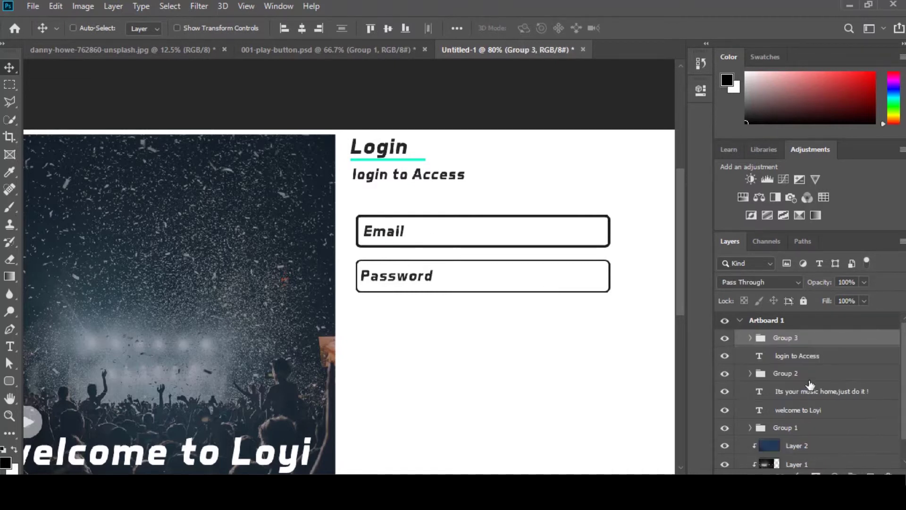
left_click(829, 283)
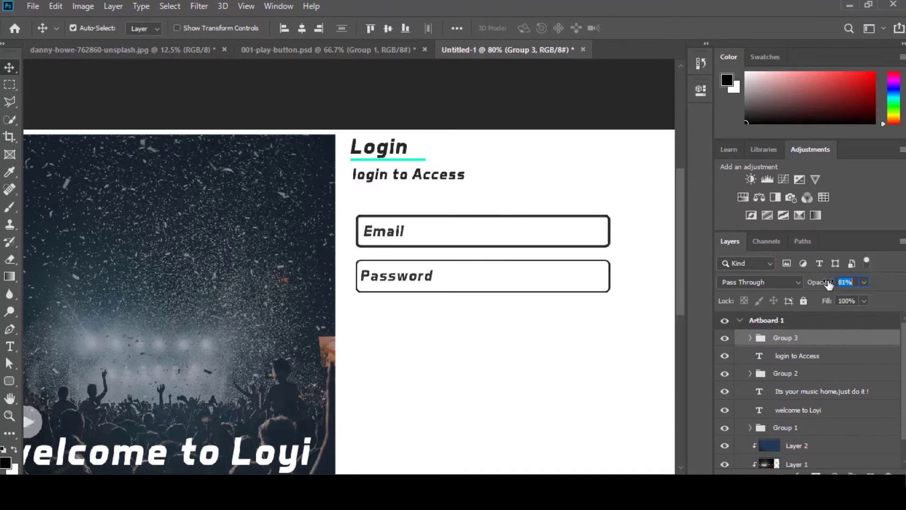
type("50")
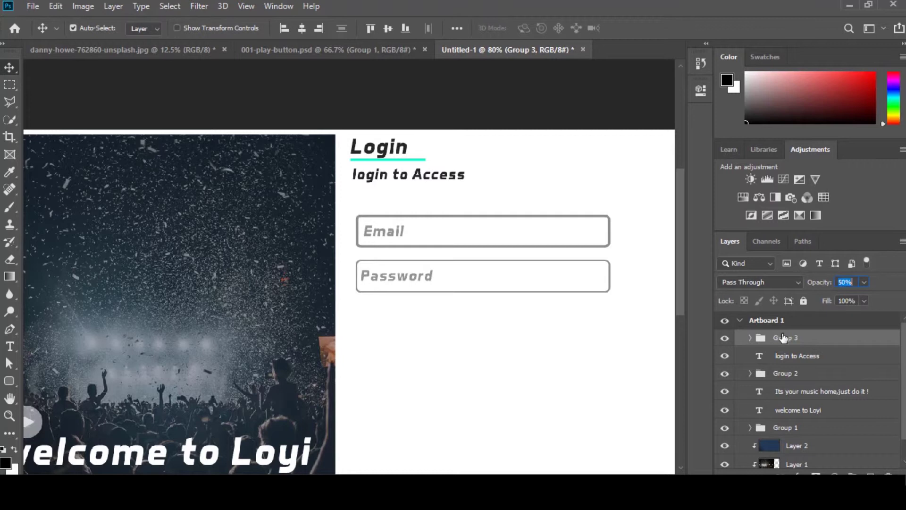
key("ctrl")
Scale the field group up to about 105%.
key("ctrl+t")
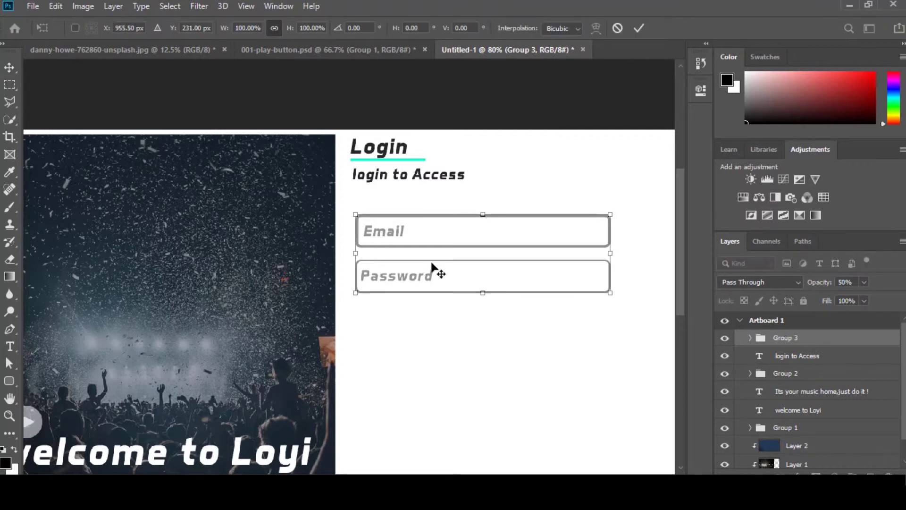
scroll(437, 259, "down", 5)
left_click_drag(513, 273, 518, 275)
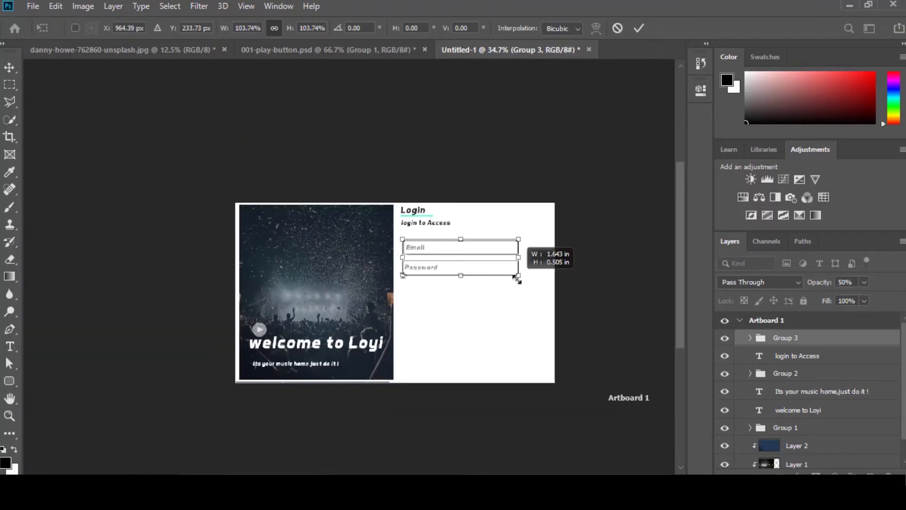
left_click(640, 28)
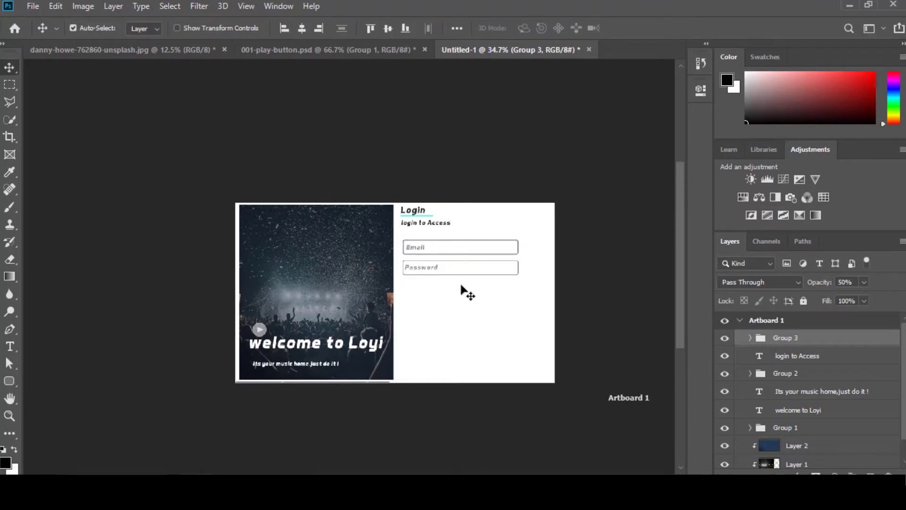
scroll(469, 266, "up", 2)
scroll(470, 265, "up", 2)
scroll(469, 265, "up", 1)
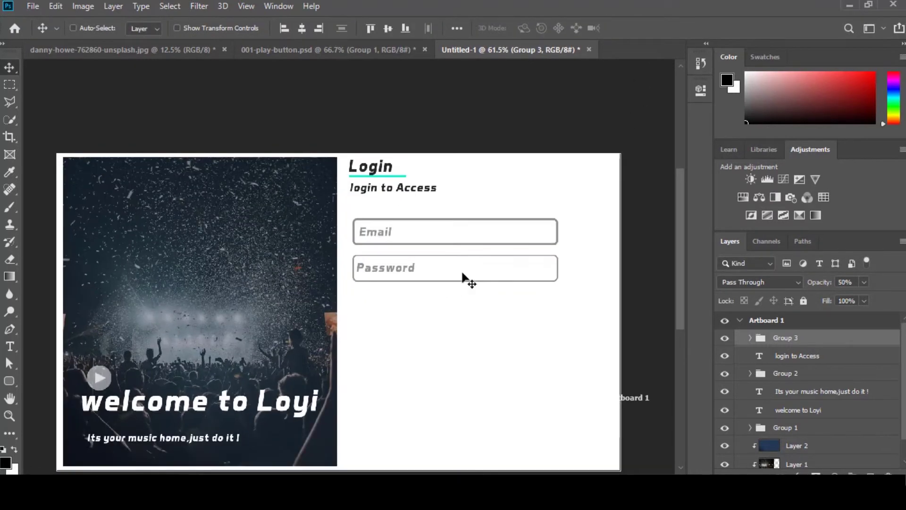
Start a new text line below the Password field in bright green.
left_click(10, 346)
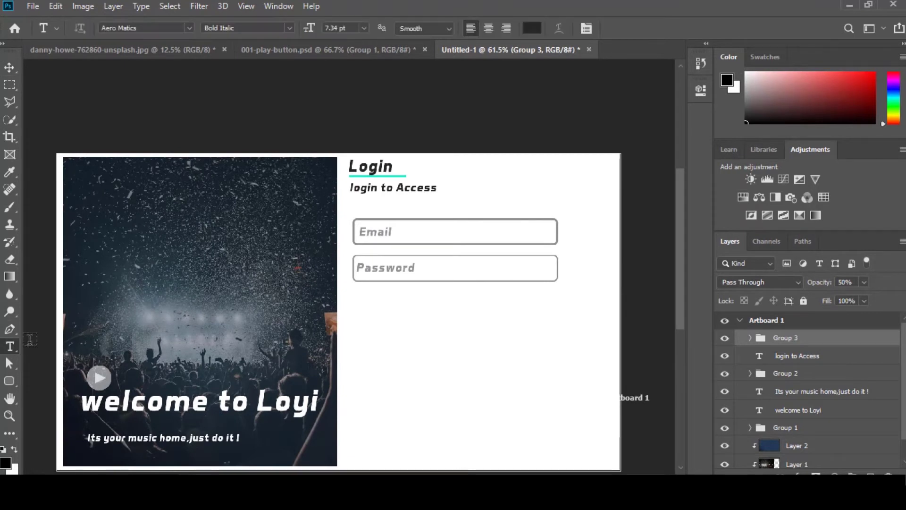
left_click(501, 298)
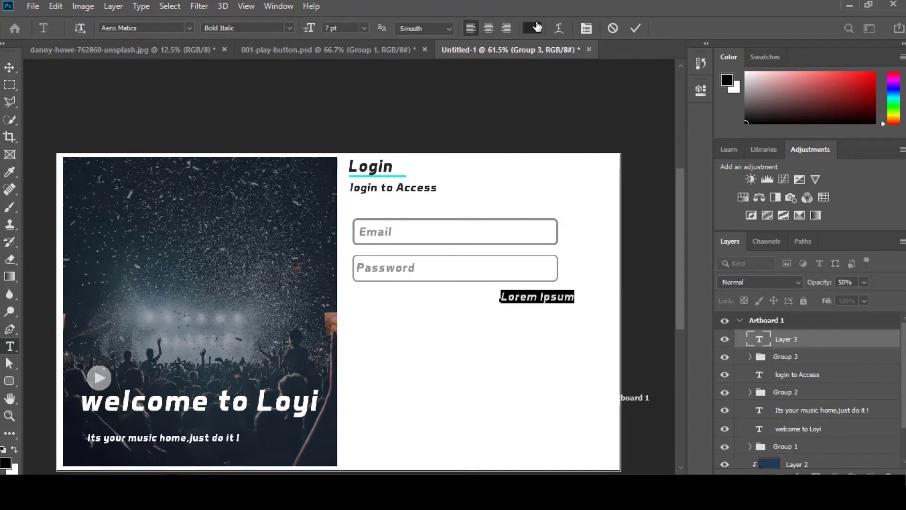
left_click(532, 28)
left_click_drag(454, 199, 454, 189)
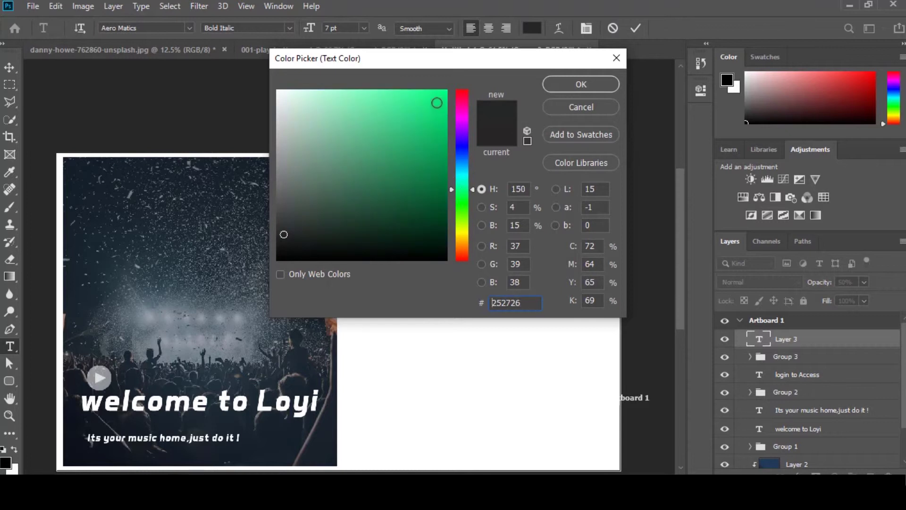
left_click(443, 92)
left_click(561, 87)
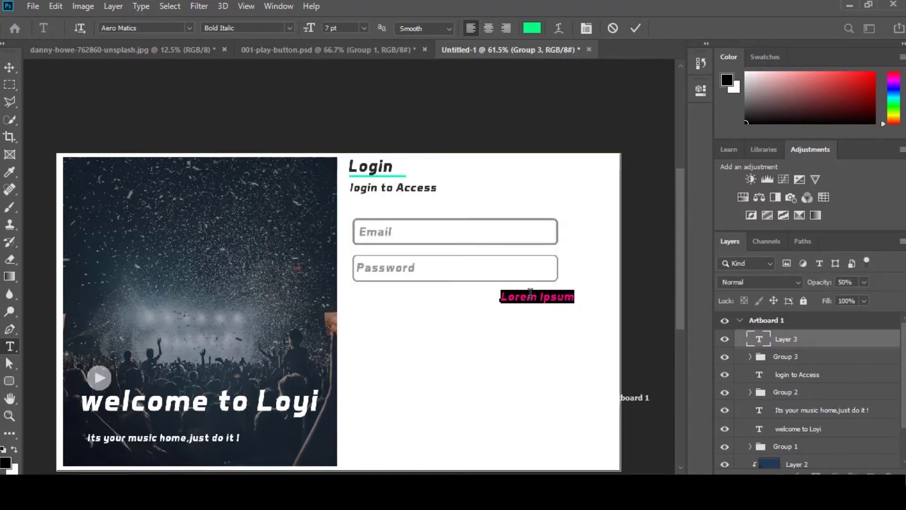
Type the link text 'Forgot your password?'.
key("BackSpace")
type("Fo")
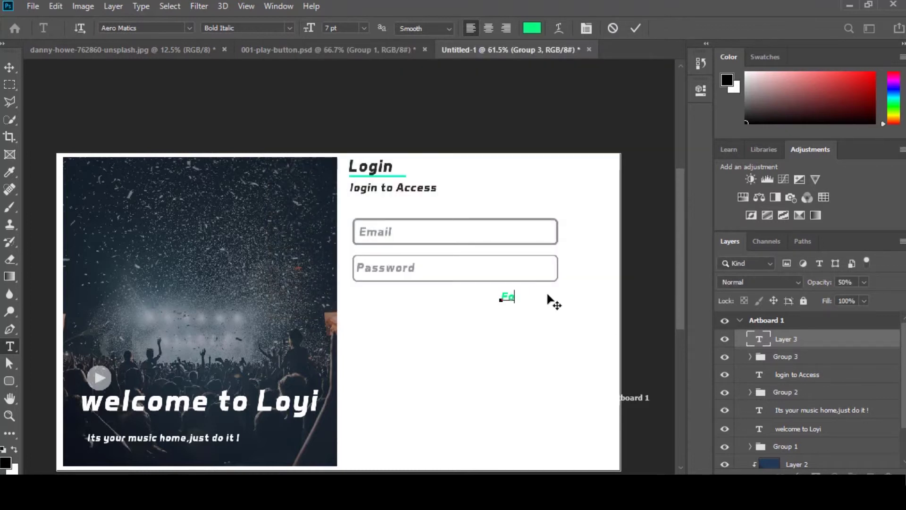
type("rgot")
type(" y")
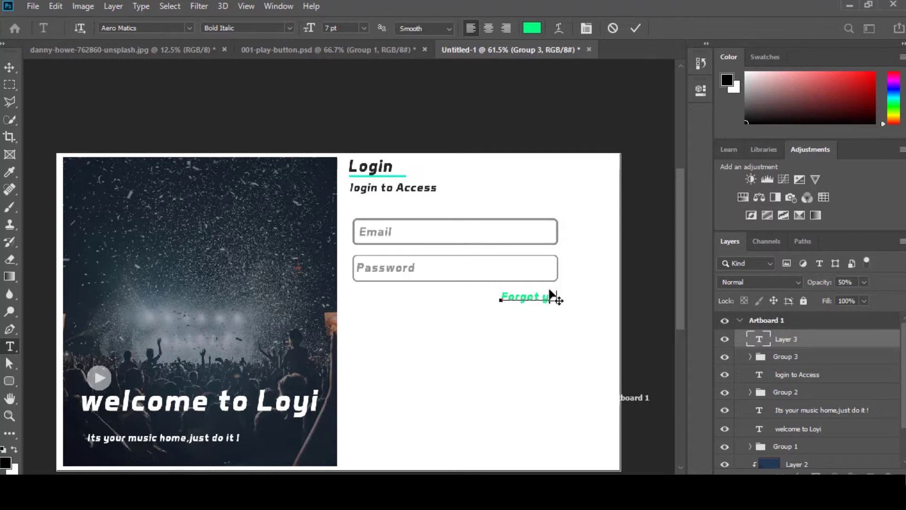
type("our passwor")
triple_click(550, 296)
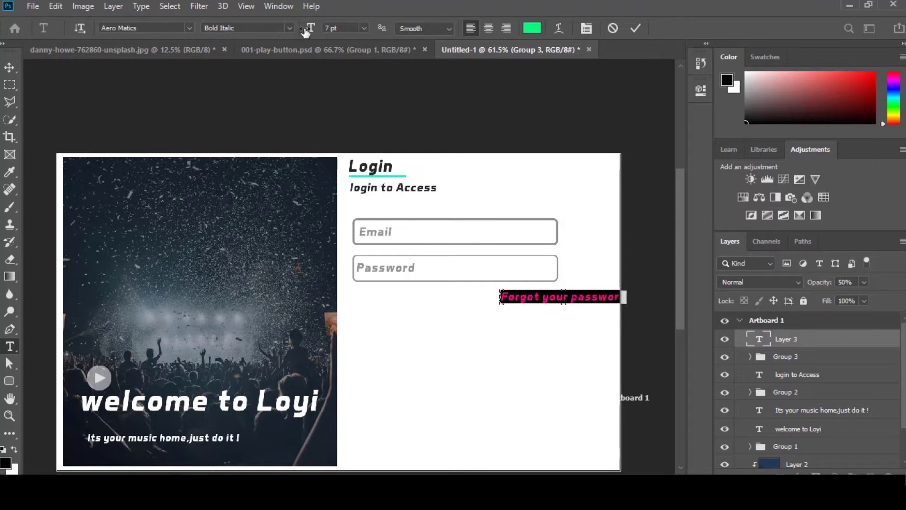
left_click_drag(306, 31, 302, 31)
left_click(584, 290)
type("?")
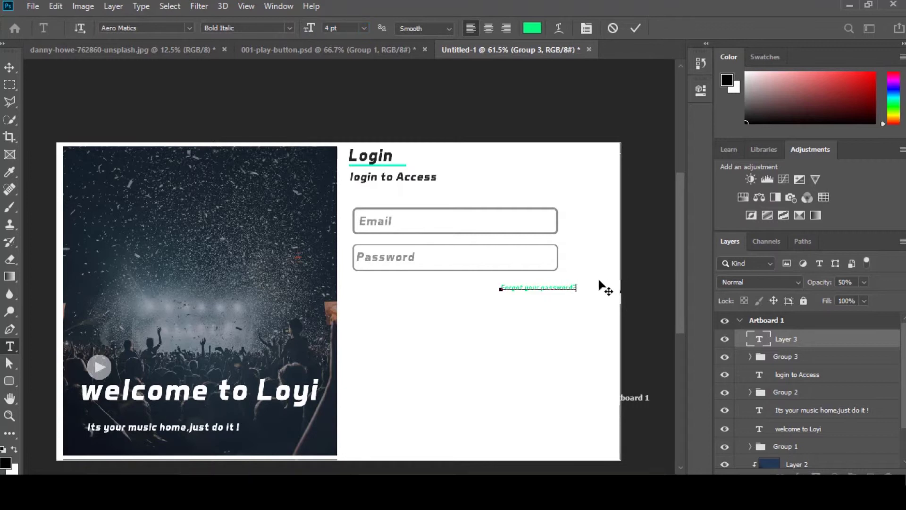
Set the link text to 5 pt and move it right under the Password field.
key("ctrl+a")
left_click_drag(314, 31, 315, 31)
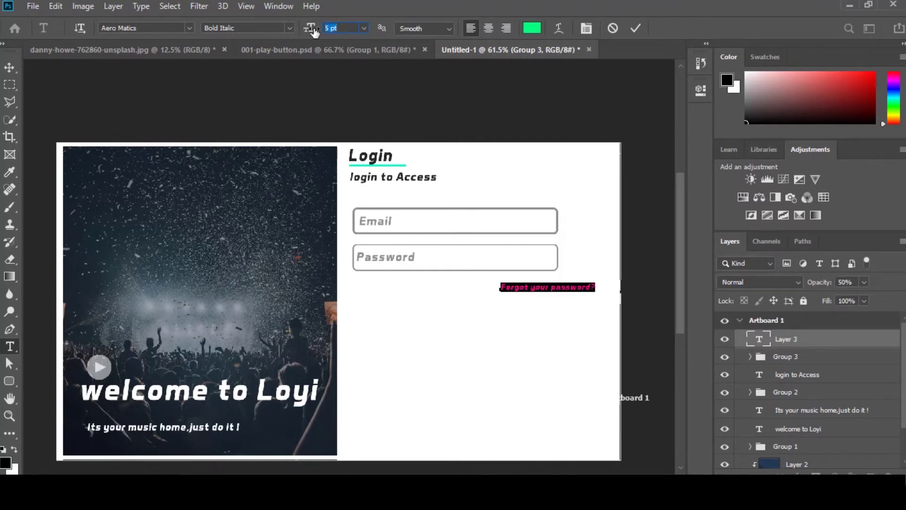
left_click_drag(307, 31, 305, 31)
key("ctrl+Return")
key("v")
key("ctrl+Return")
key("v")
left_click_drag(554, 283, 516, 266)
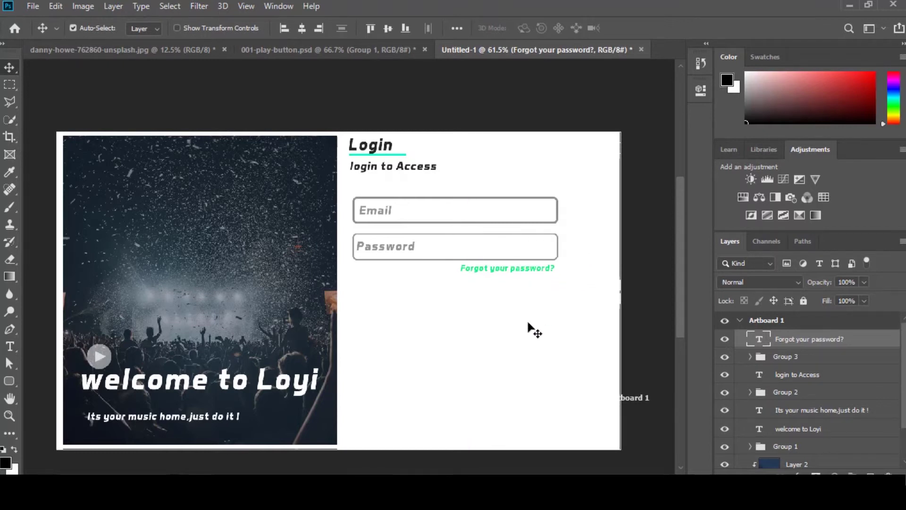
scroll(529, 323, "down", 2)
Draw a rounded rectangle below the Password field.
scroll(529, 324, "up", 1)
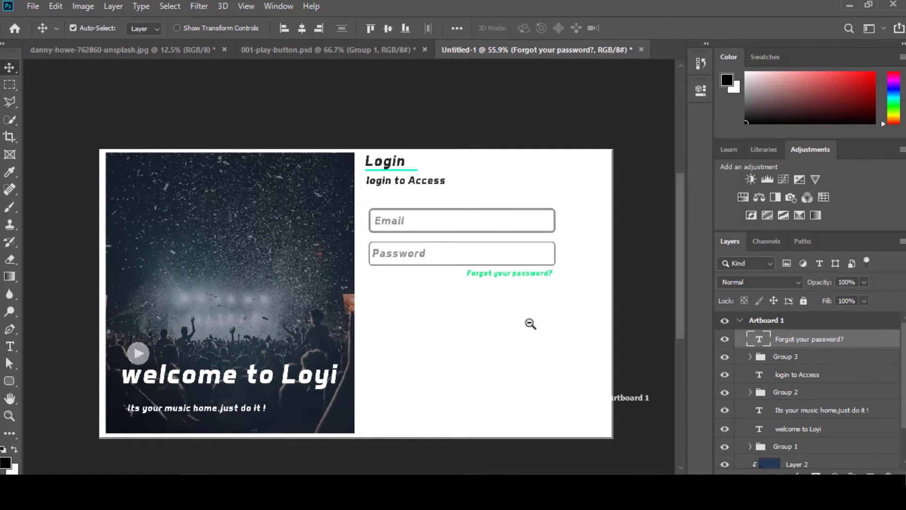
left_click(9, 381)
left_click_drag(377, 294, 467, 314)
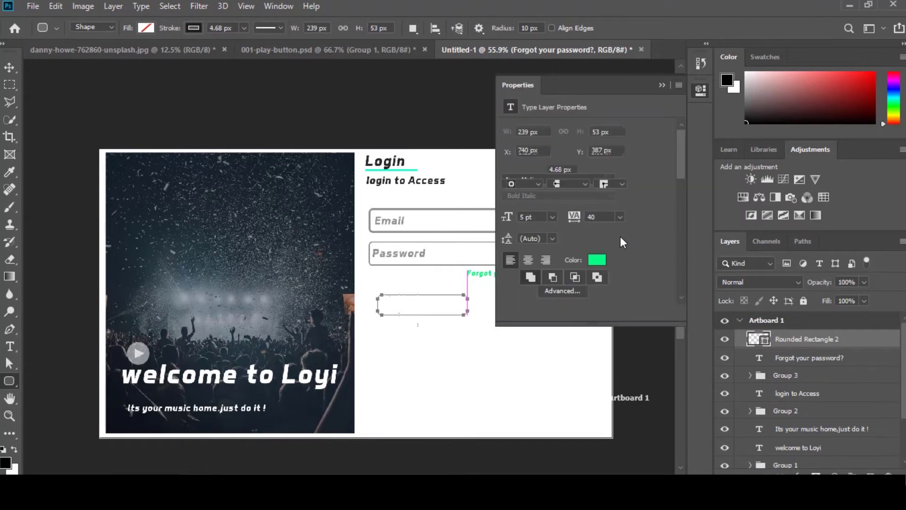
left_click(523, 94)
key("Escape")
left_click(662, 85)
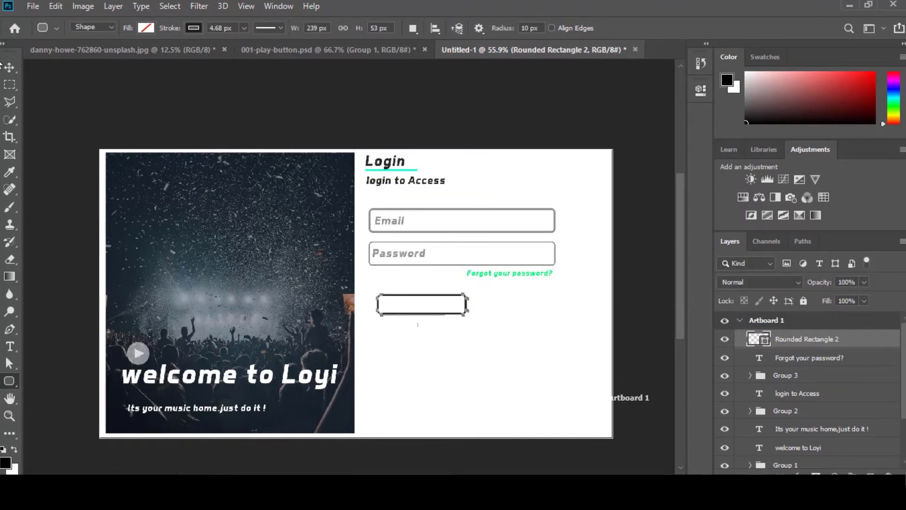
Fill the rectangle with blue #0e94f1 and remove its outline.
left_click(191, 28)
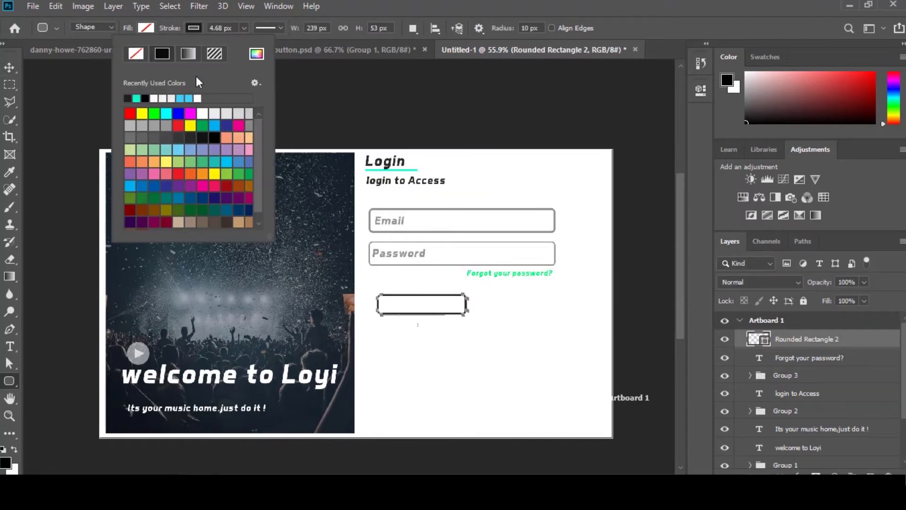
left_click(135, 99)
left_click(146, 27)
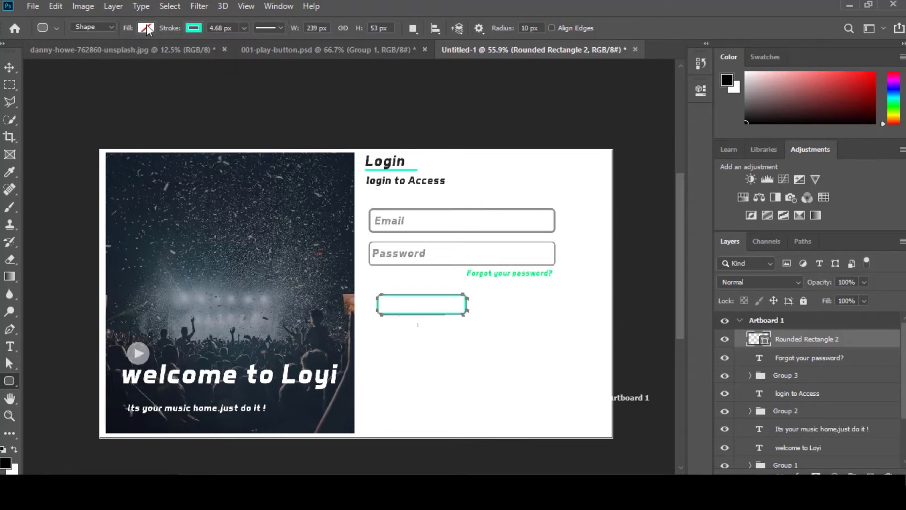
left_click(209, 53)
type("0e94f1")
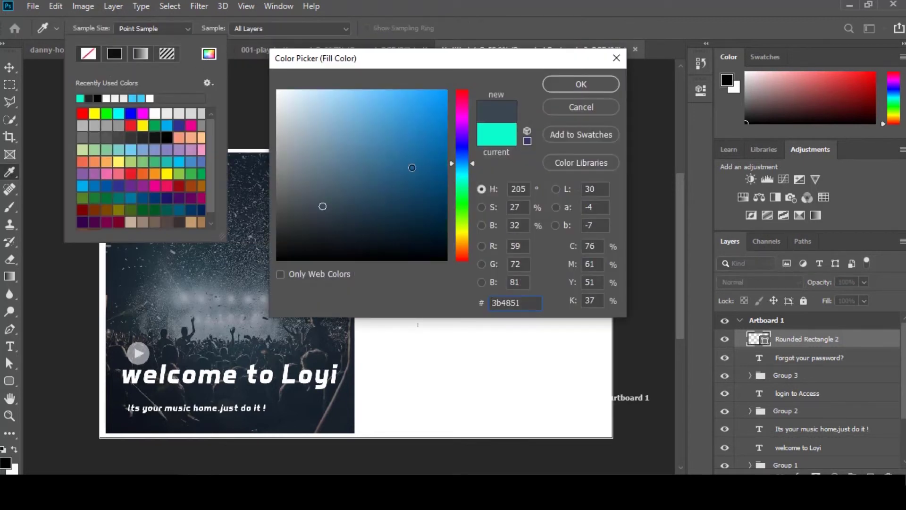
left_click(581, 84)
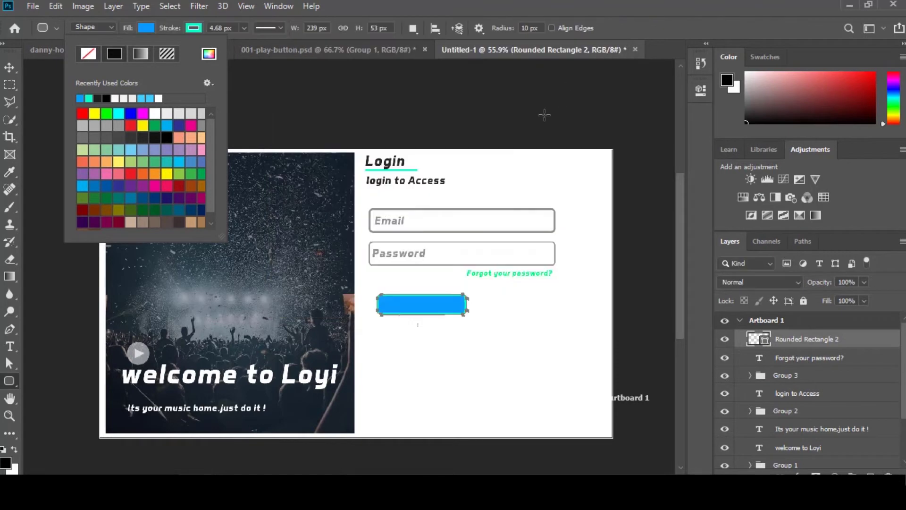
left_click(186, 30)
left_click(137, 53)
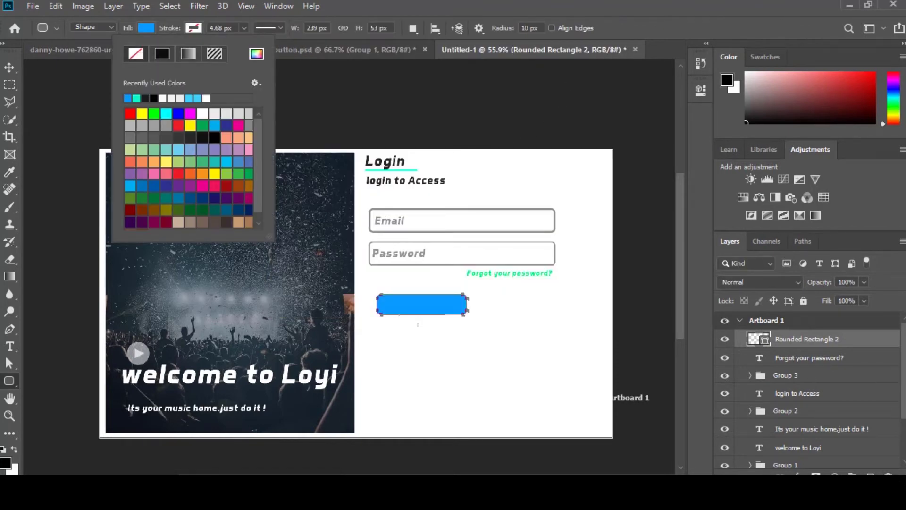
key("Return")
right_click(795, 344)
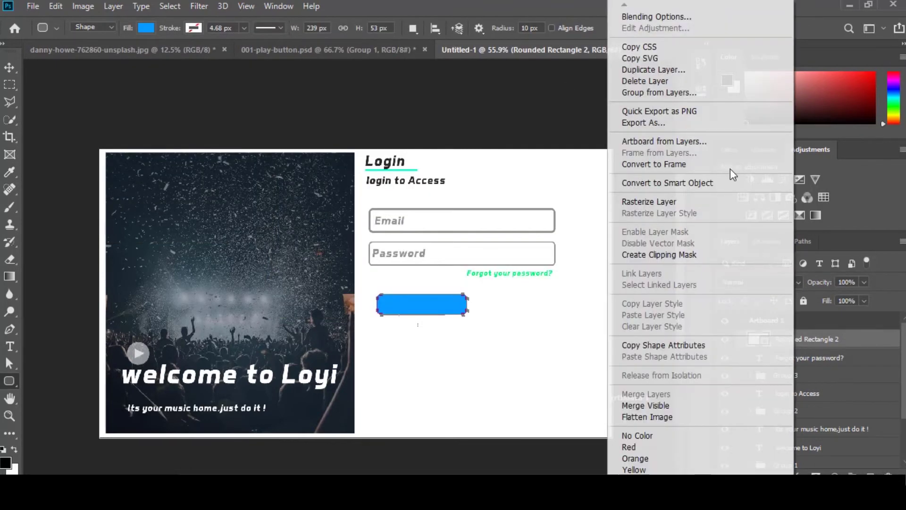
Add a drop shadow at 36% opacity to the Rounded Rectangle 2 button.
left_click(652, 17)
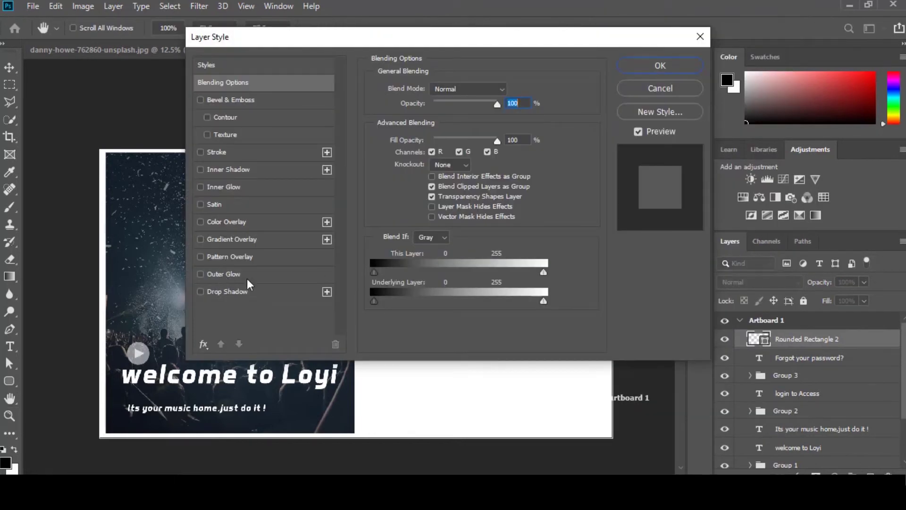
left_click(228, 291)
left_click_drag(500, 40, 655, 83)
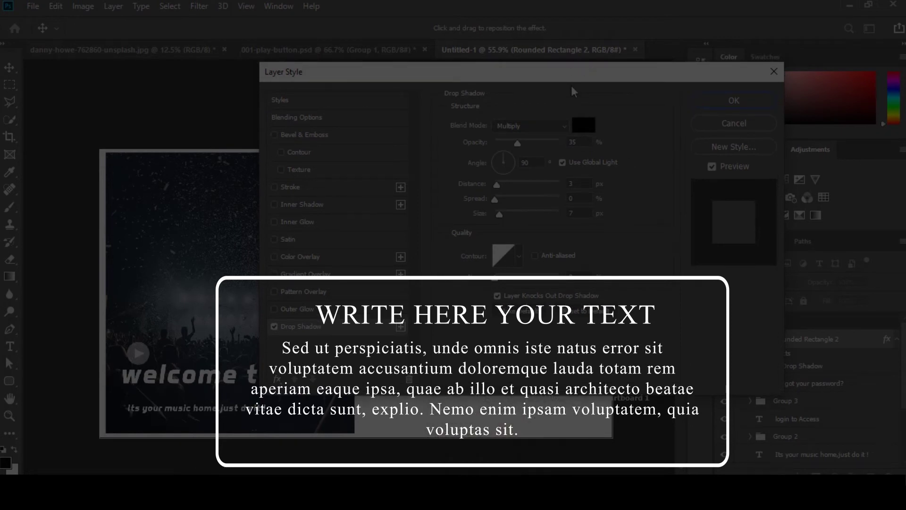
left_click_drag(572, 88, 175, 45)
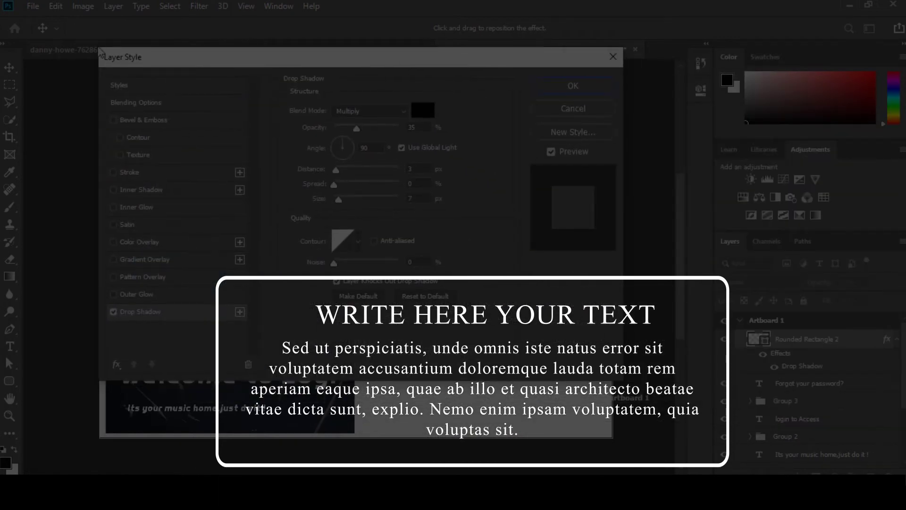
left_click_drag(111, 58, 747, 255)
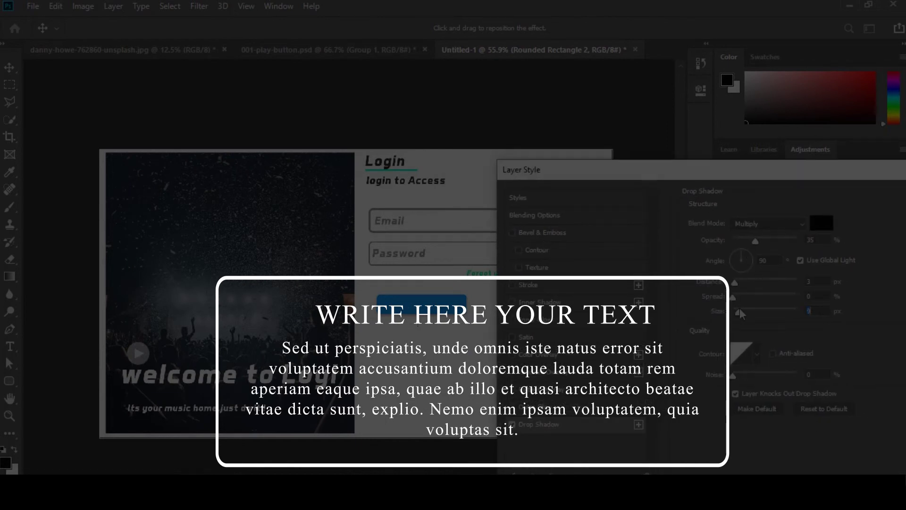
left_click_drag(878, 169, 707, 153)
left_click(586, 223)
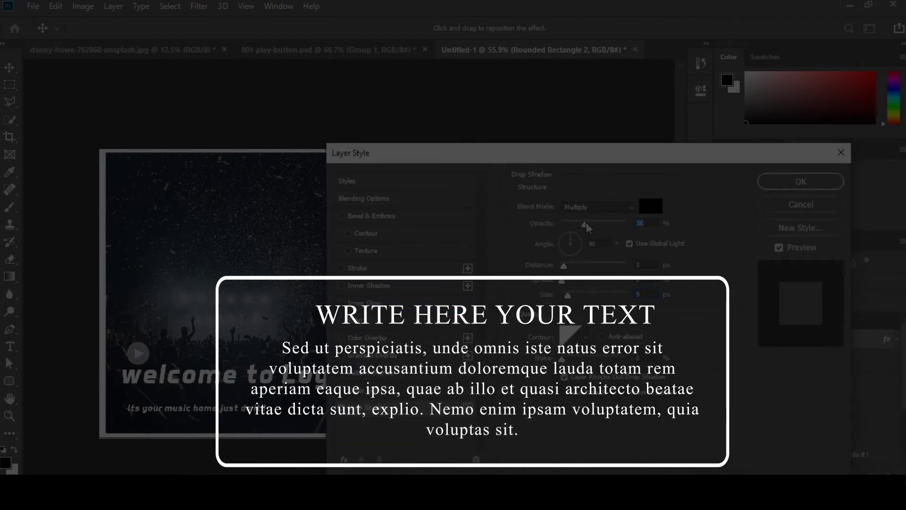
left_click(801, 182)
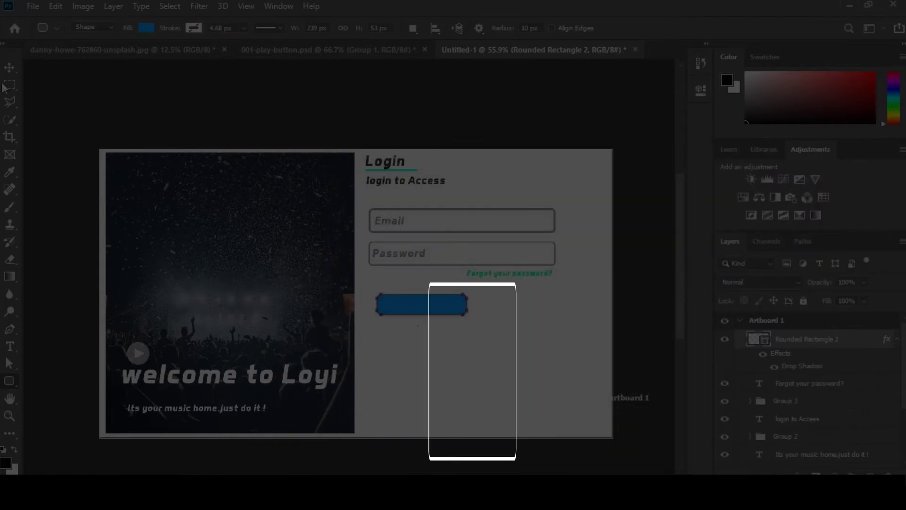
left_click(9, 69)
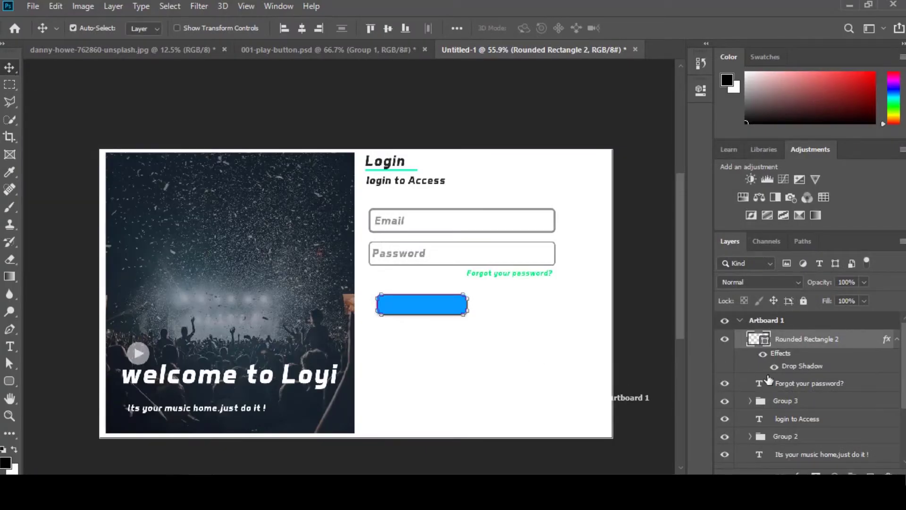
Duplicate the 'Forgot your password?' text onto the blue button, stacked above it.
left_click(897, 339)
left_click(849, 358)
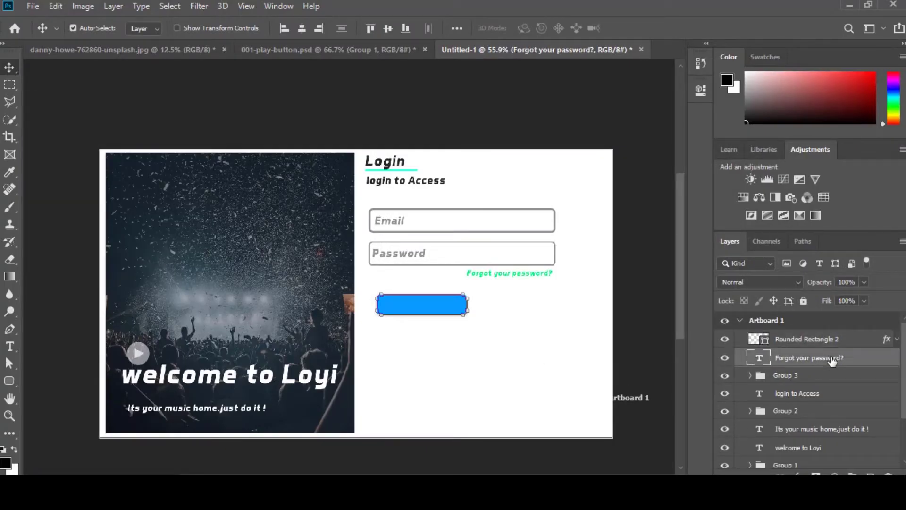
key("ctrl+j")
left_click_drag(519, 276, 421, 315)
left_click_drag(792, 361, 764, 340)
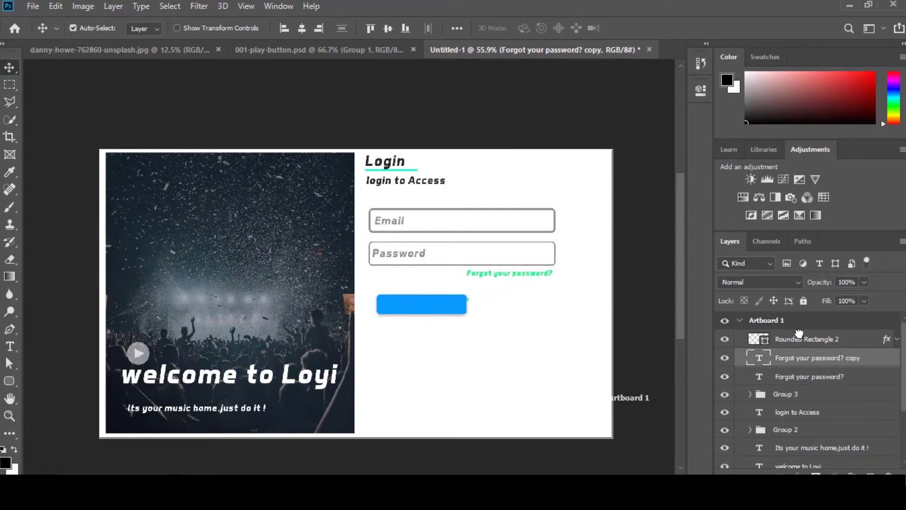
double_click(764, 338)
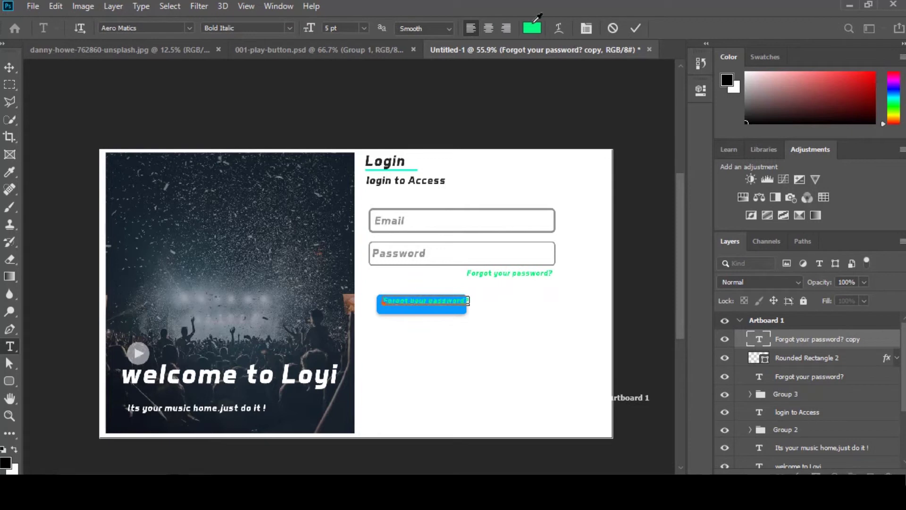
Turn the copy into a white 12 pt Login label centred on the button.
left_click(532, 28)
left_click_drag(300, 95, 269, 85)
left_click(581, 85)
type("Login")
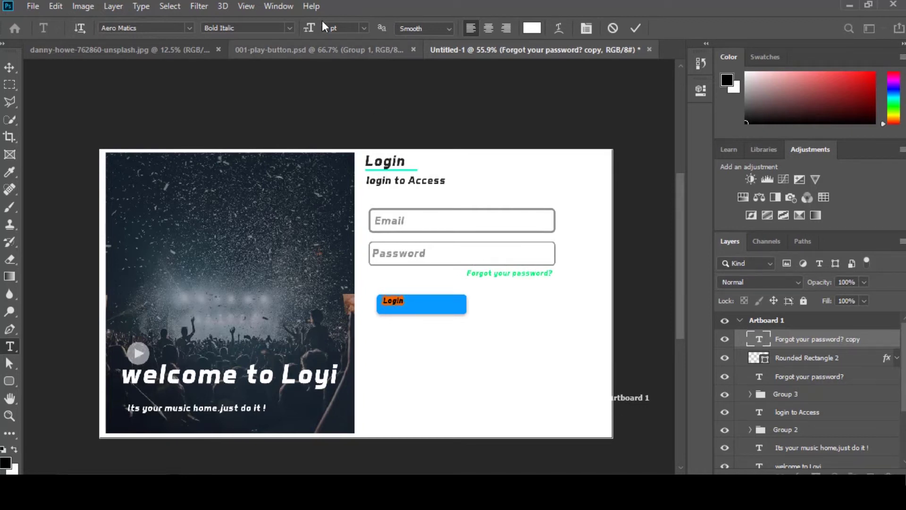
left_click_drag(309, 28, 312, 28)
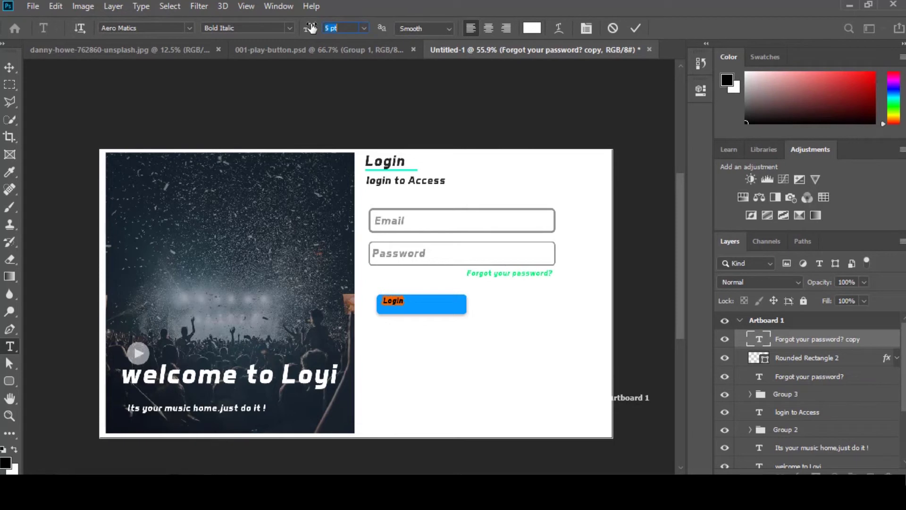
left_click(10, 67)
left_click_drag(421, 303, 446, 315)
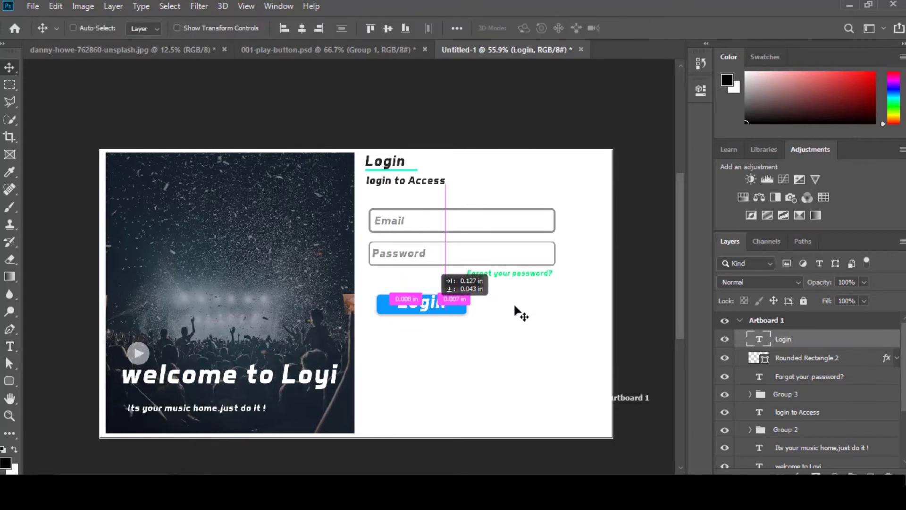
Shrink the Login button with its label to about 89% and move it under the password field.
left_click(817, 359, "shift")
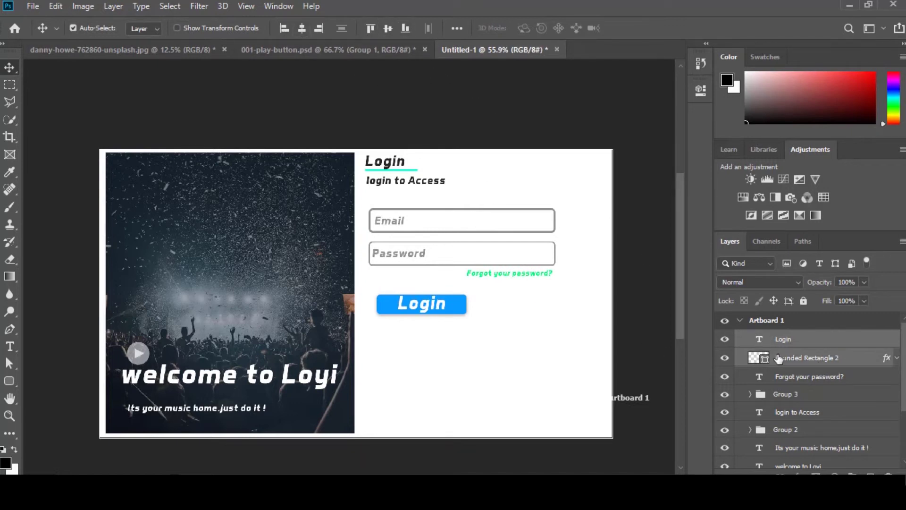
key("ctrl+t")
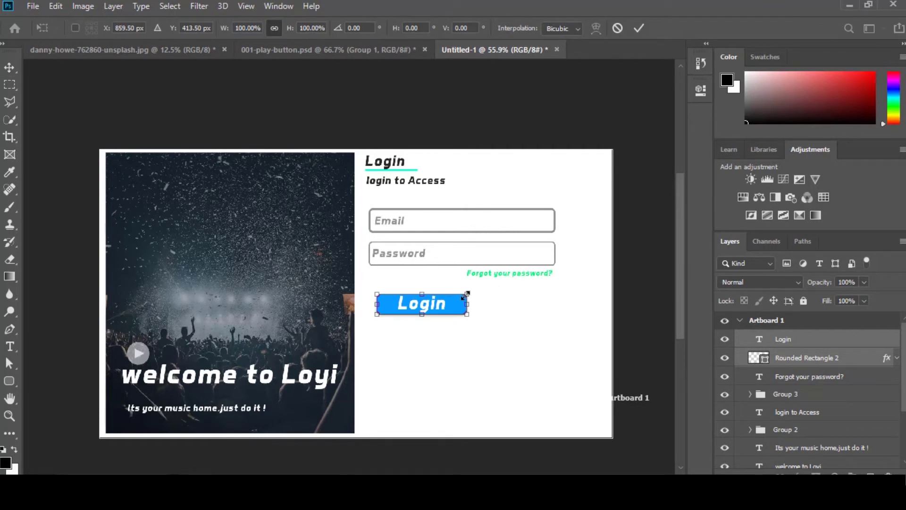
left_click_drag(468, 294, 475, 307)
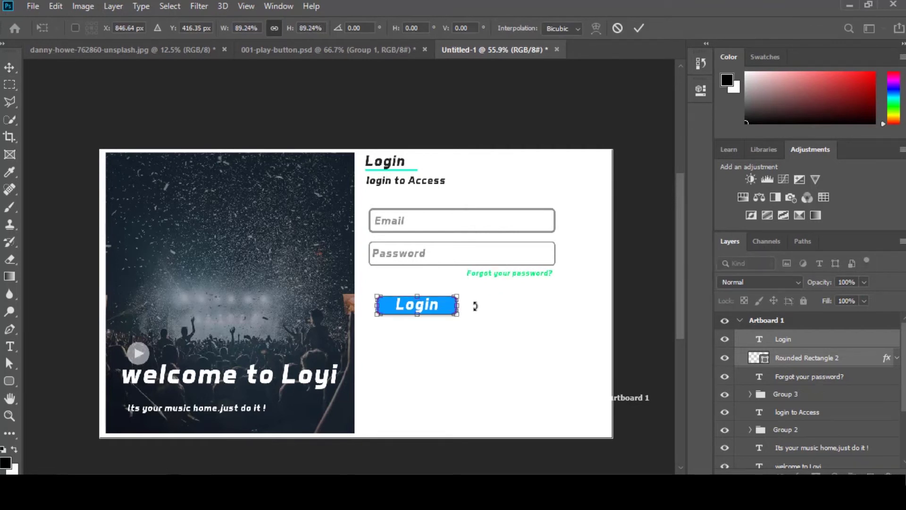
key("Return")
left_click_drag(443, 309, 435, 296)
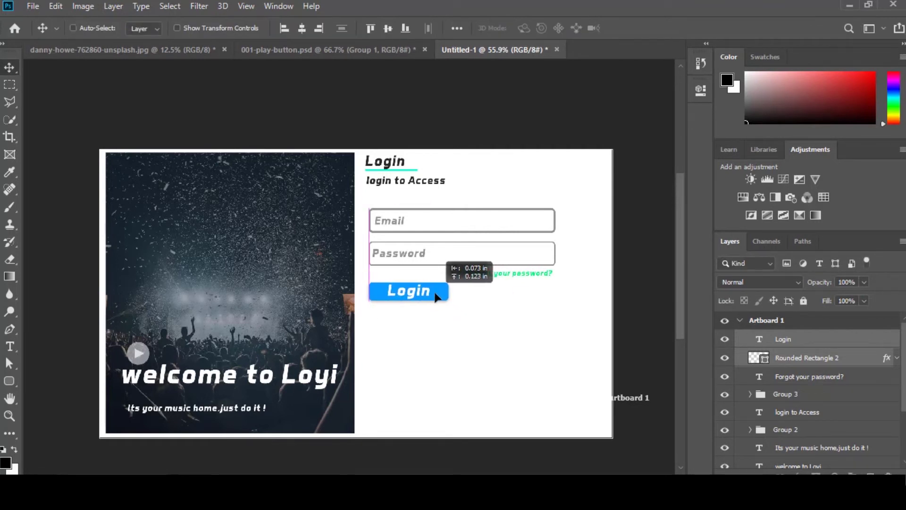
scroll(535, 314, "down", 2)
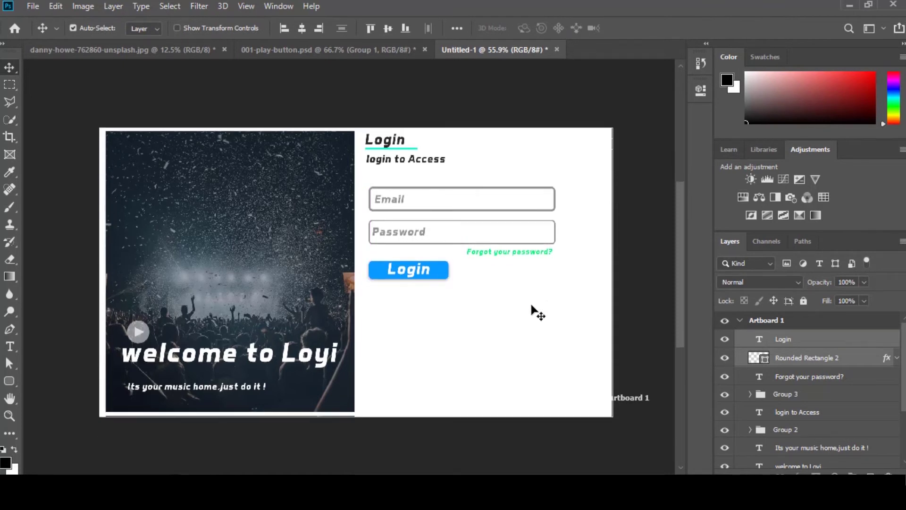
Type "Haven't any account yet" in black below the Login button.
scroll(535, 314, "up", 1)
left_click(10, 347)
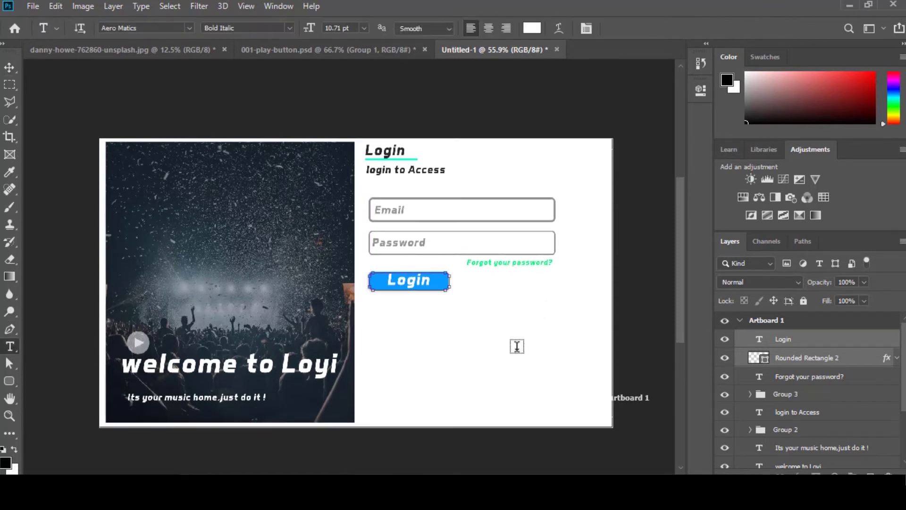
left_click(405, 330)
key("BackSpace")
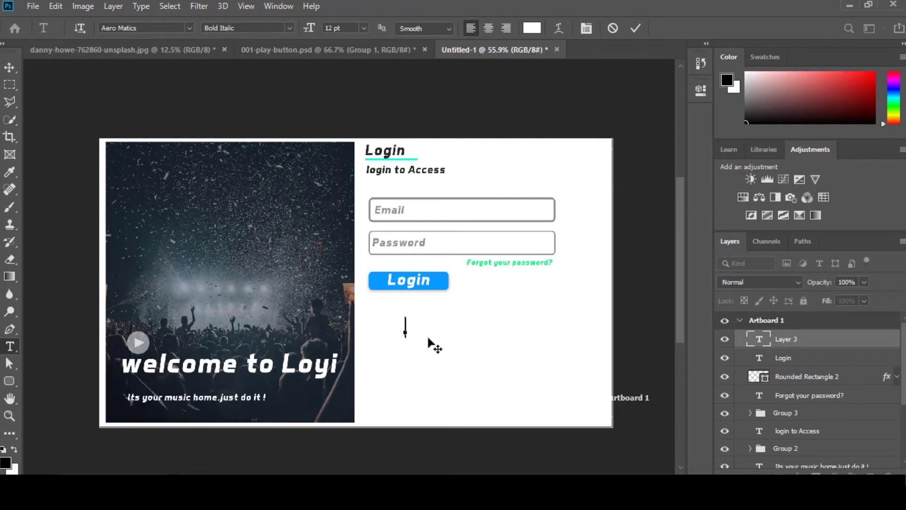
left_click(532, 28)
left_click_drag(286, 261, 277, 255)
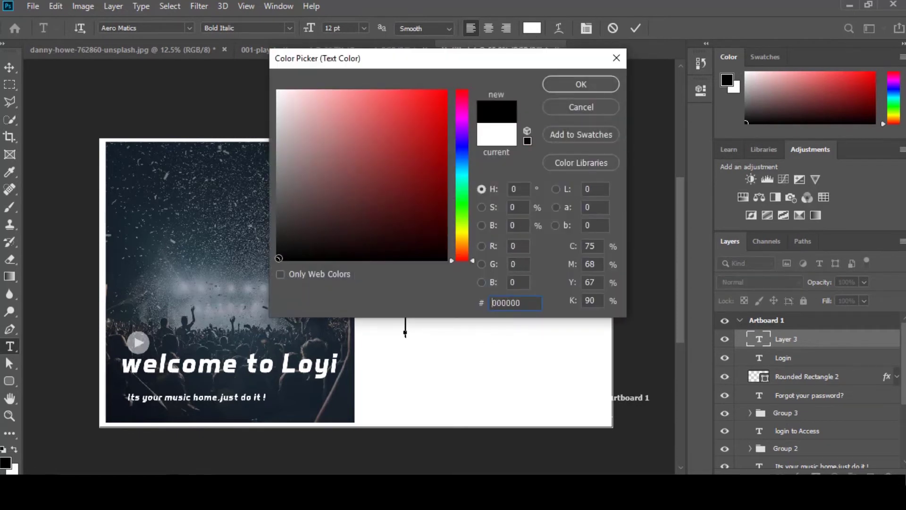
left_click(570, 83)
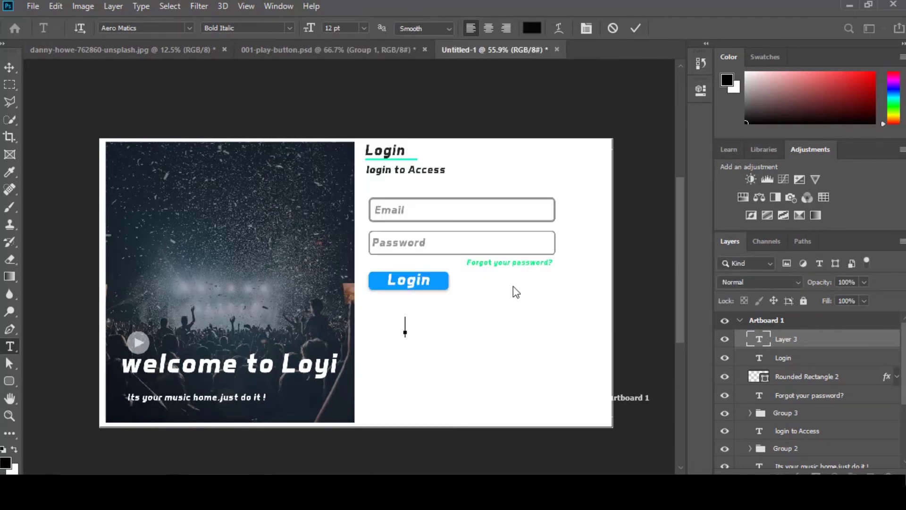
type("Haven")
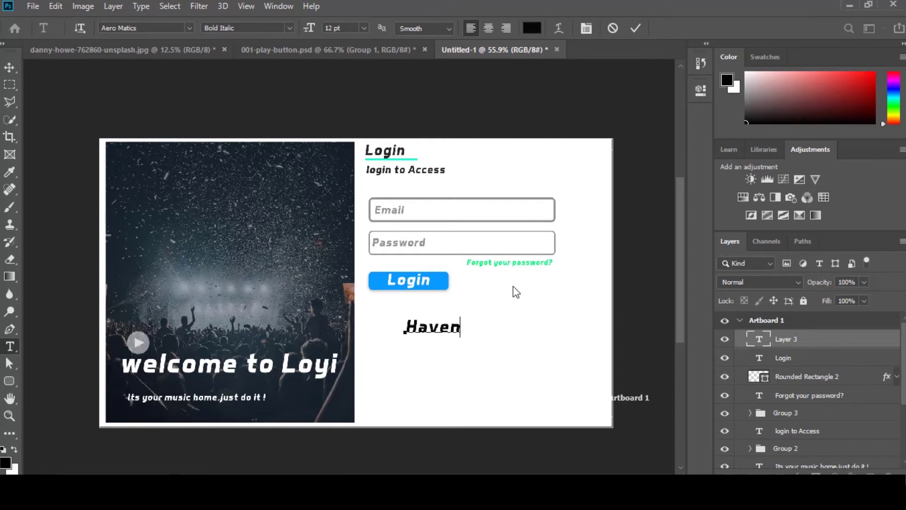
type("'t any account yet")
key("ctrl+Return")
Set the prompt to 7 pt and add SIGN UP at its end.
key("ctrl+a")
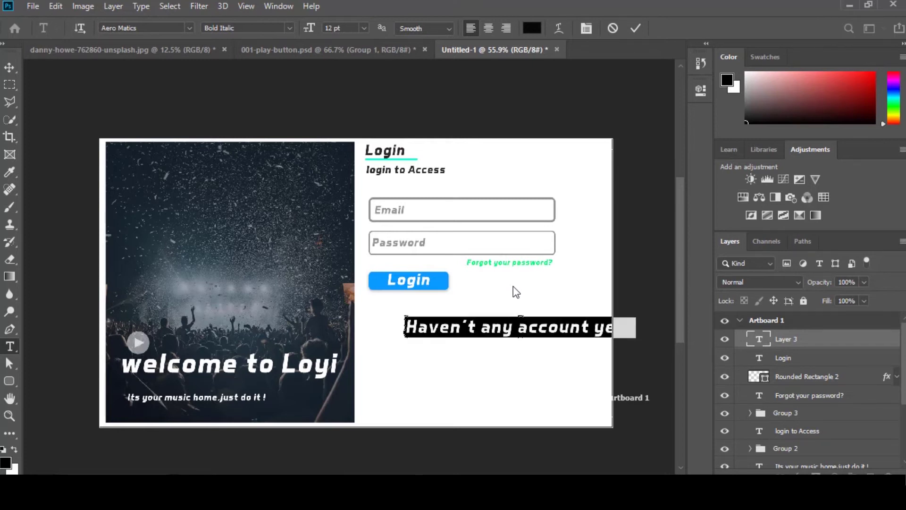
type("7")
key("Return")
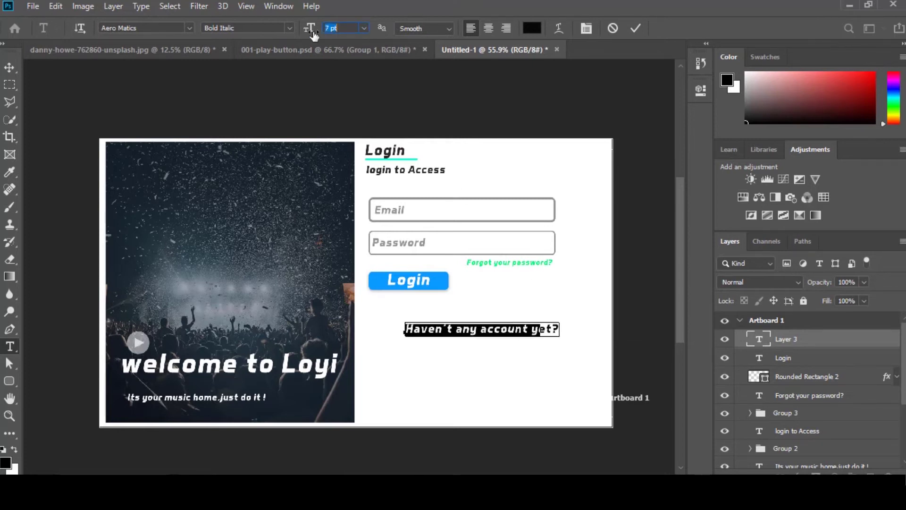
left_click(542, 324)
type("Si")
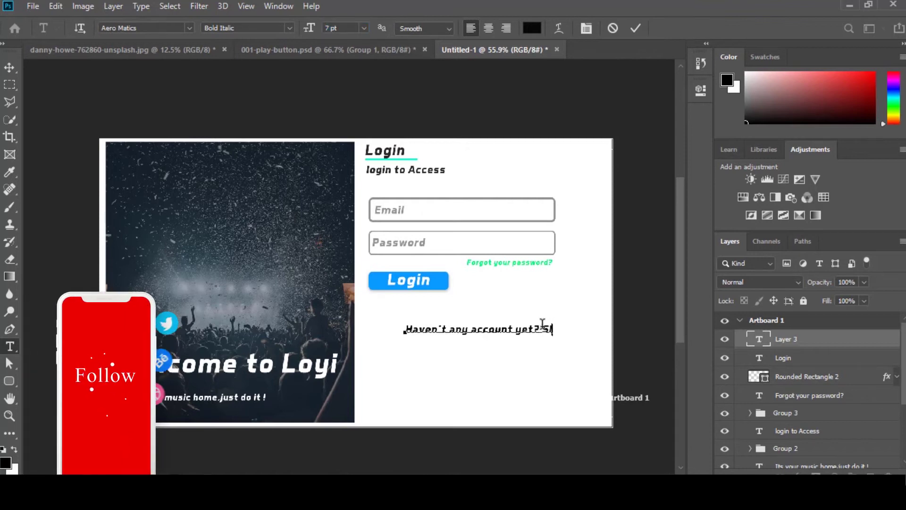
type("IG")
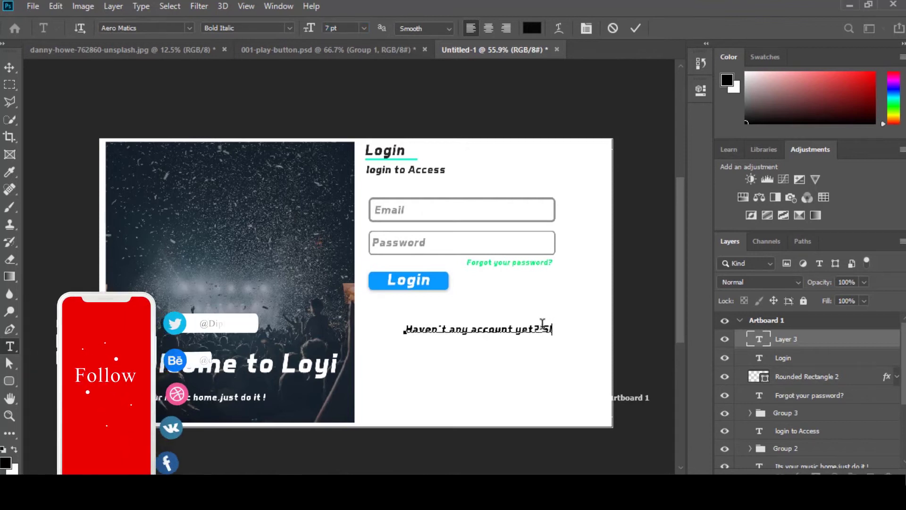
type("N UP")
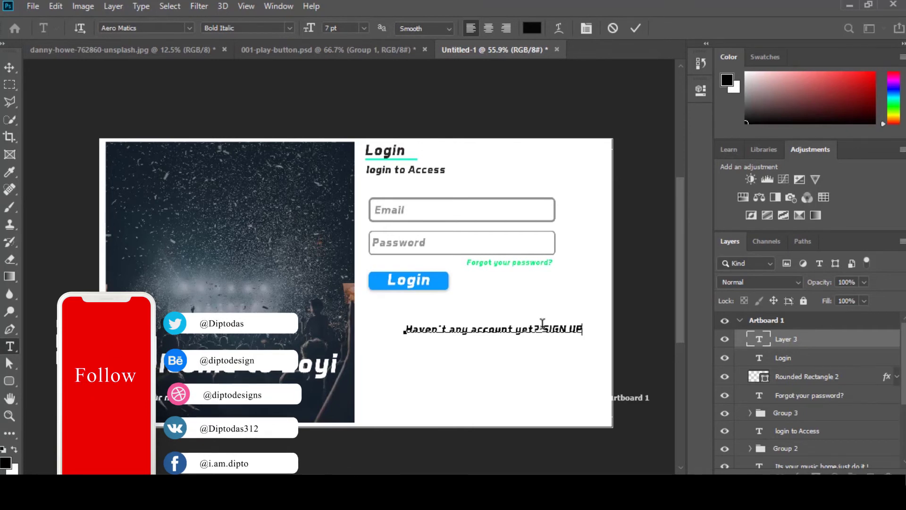
Colour SIGN UP teal, sampled from the Login underline.
left_click_drag(541, 325, 587, 330)
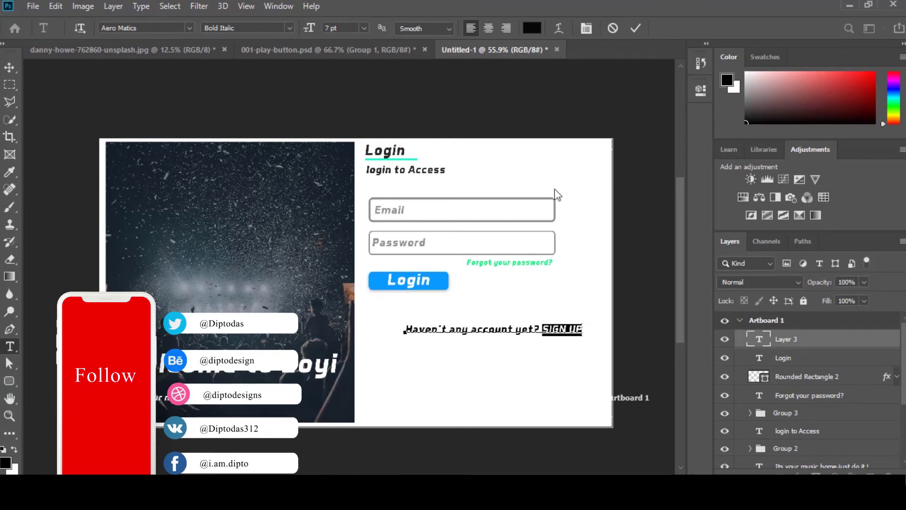
left_click(531, 27)
left_click_drag(378, 59, 606, 162)
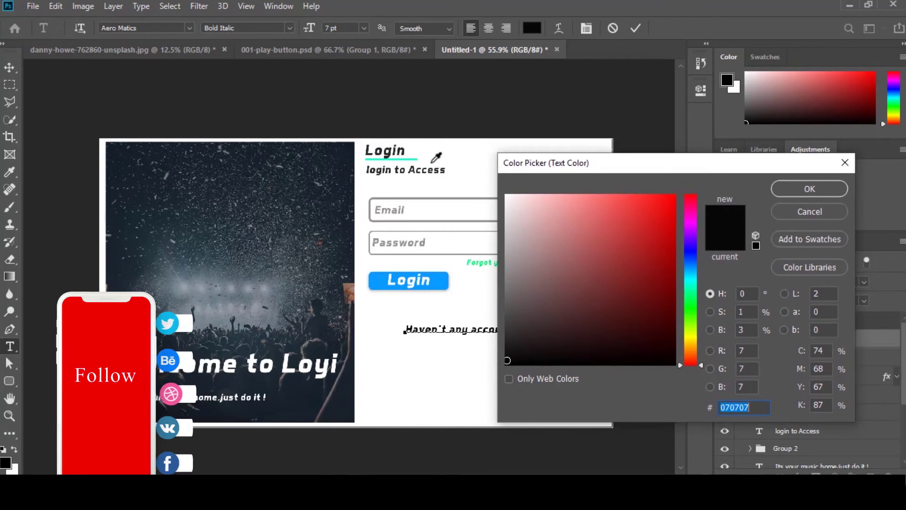
left_click(414, 157)
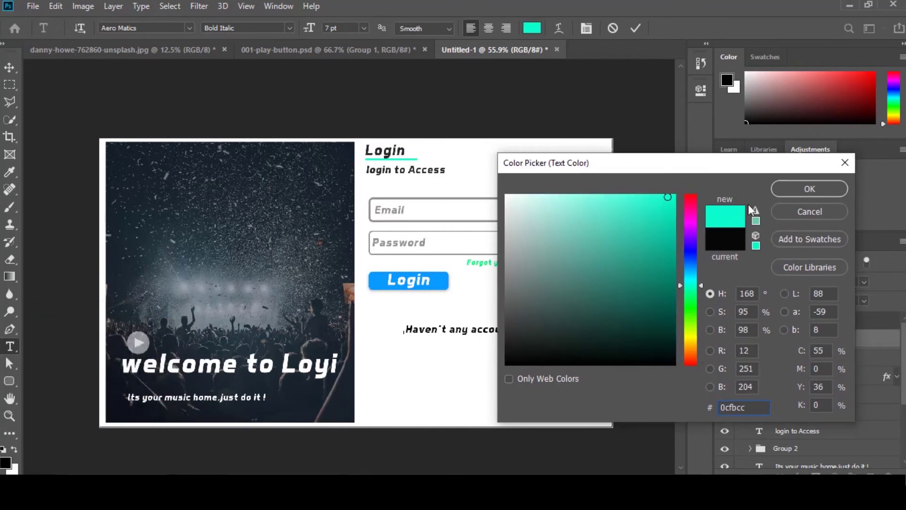
left_click(791, 190)
Move the sign-up prompt under the Login button, left-aligned with it.
left_click(9, 67)
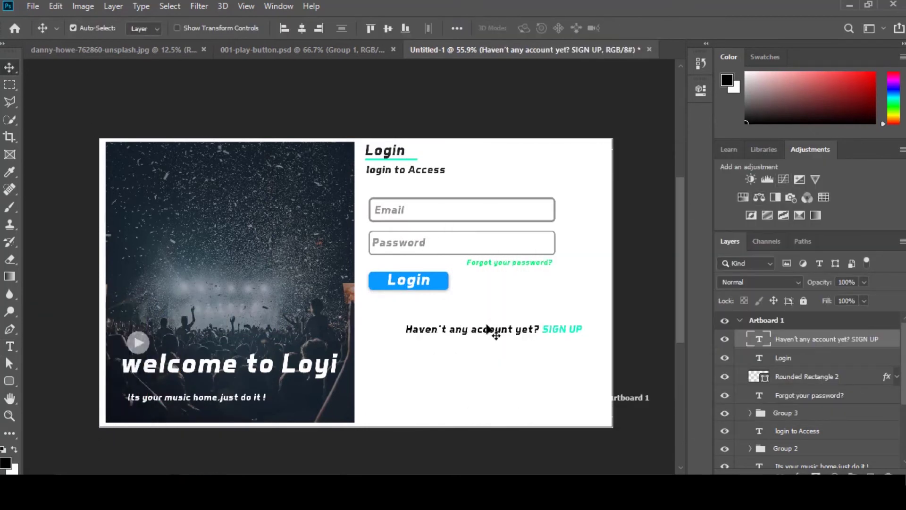
left_click_drag(497, 329, 461, 310)
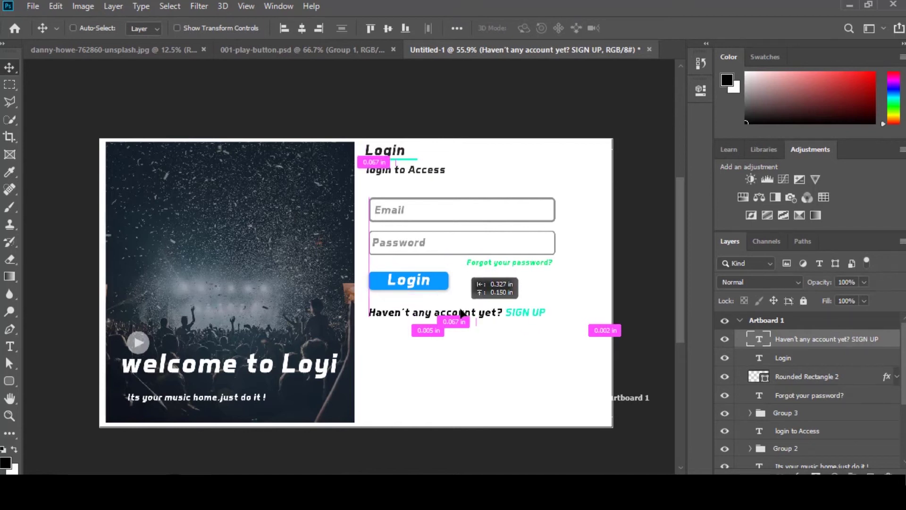
left_click_drag(462, 313, 461, 312)
left_click(9, 346)
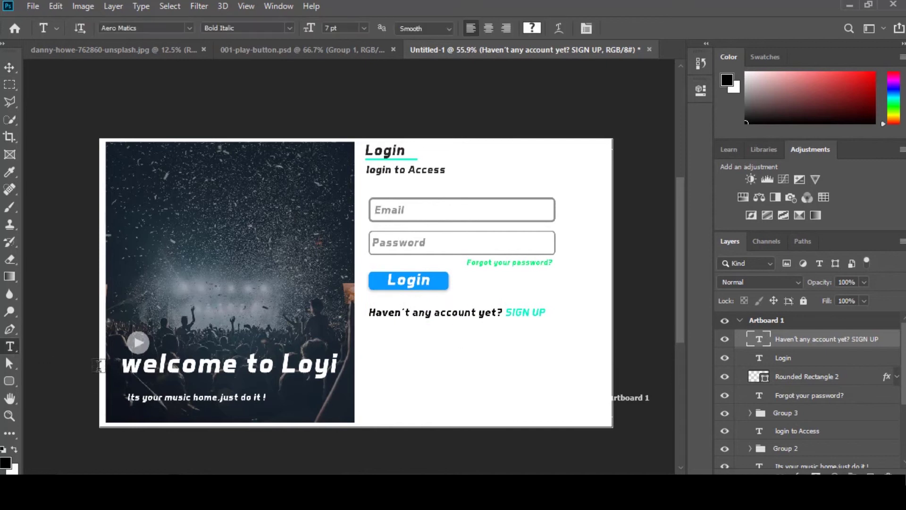
Add a 'Sign in with social network' line, centred under the sign-up prompt.
left_click(377, 377)
key("BackSpace")
type("Sign in wi")
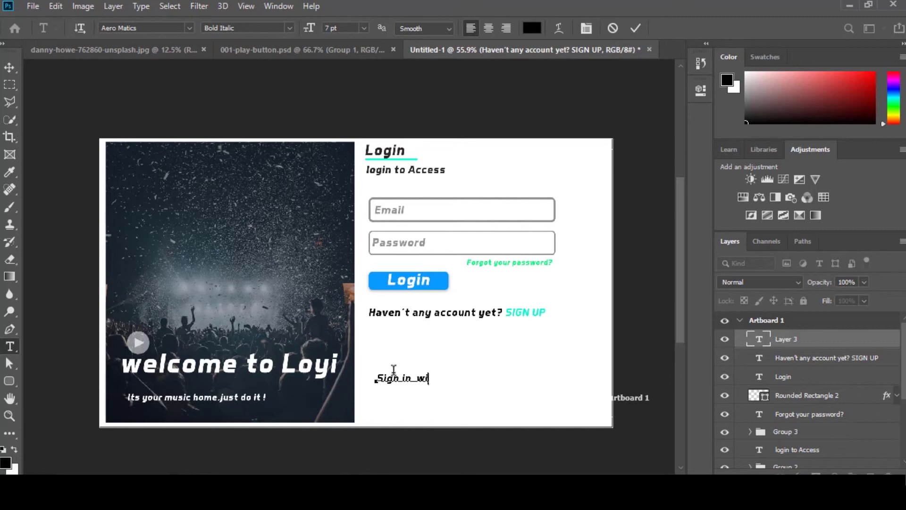
type("th social network")
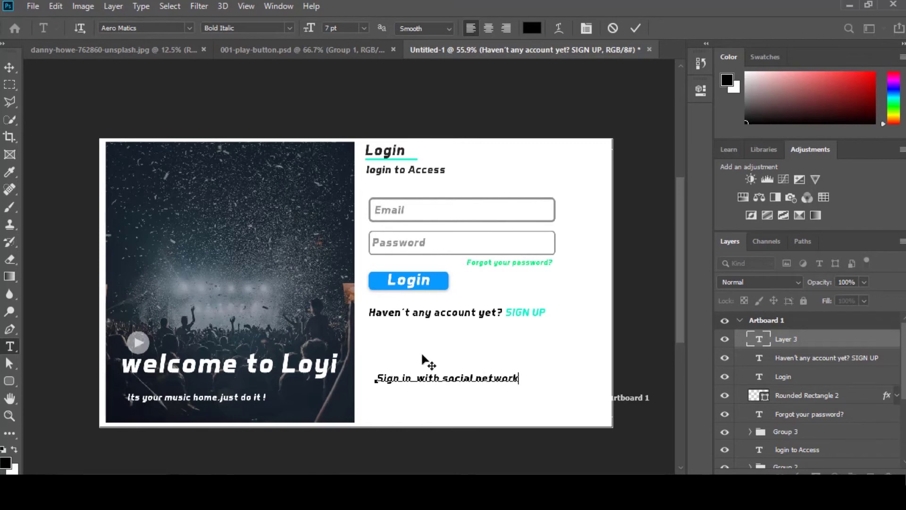
left_click_drag(424, 359, 416, 321)
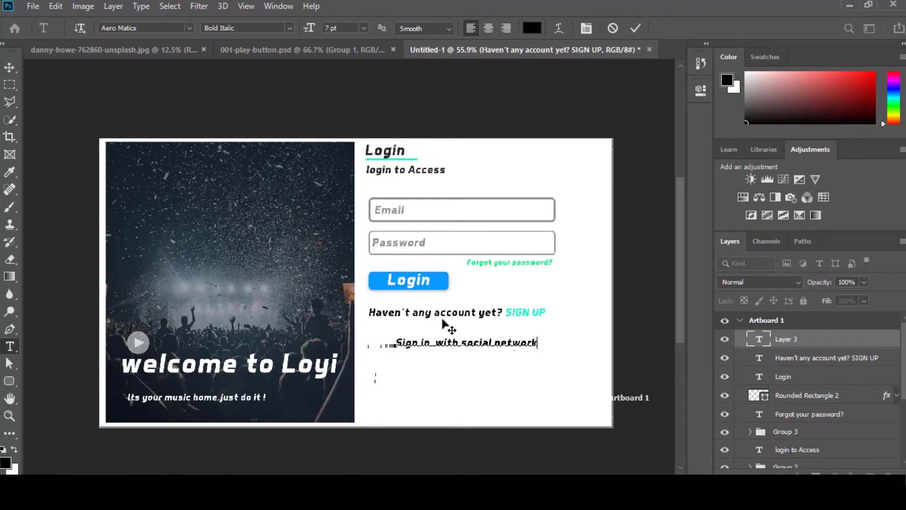
left_click_drag(415, 322, 450, 321)
left_click(11, 67)
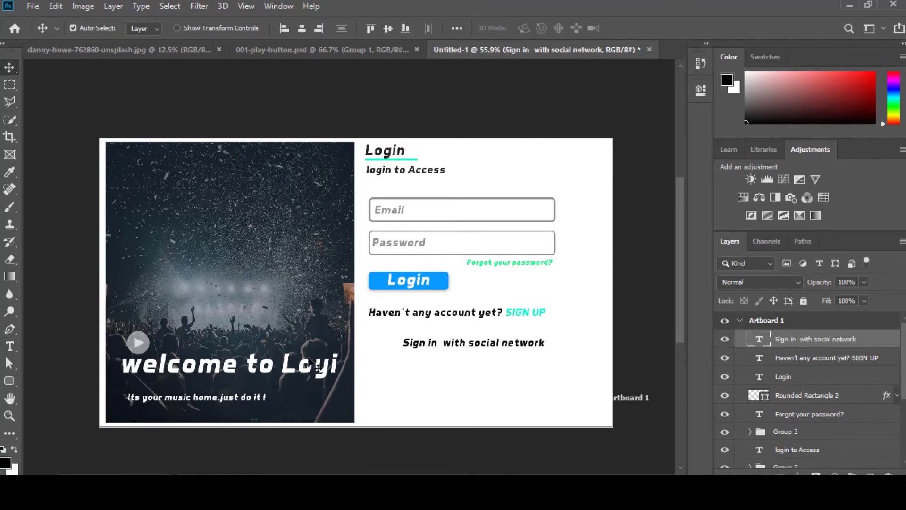
Add a 'Sign in' text label near the bottom of the artboard.
left_click(9, 346)
left_click(373, 381)
key("BackSpace")
type("ng")
key("BackSpace")
key("BackSpace")
type("gn in")
left_click(10, 68)
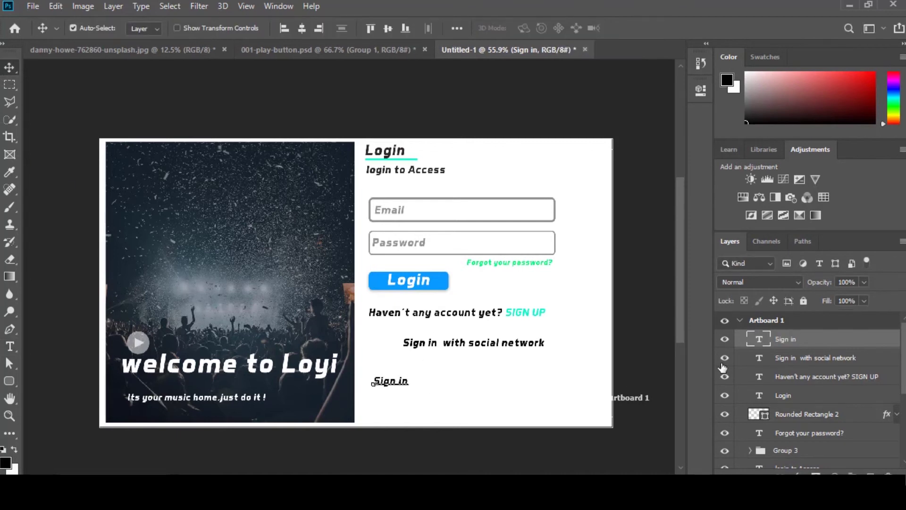
left_click(763, 361)
left_click(402, 383)
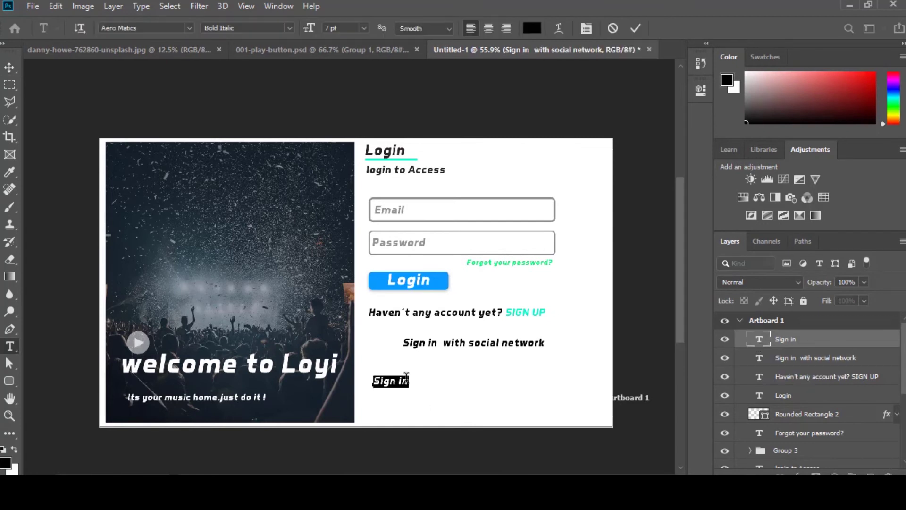
Copy the Facebook icon into the login page and size it beside 'Sign in'.
left_click(444, 387)
left_click(10, 381)
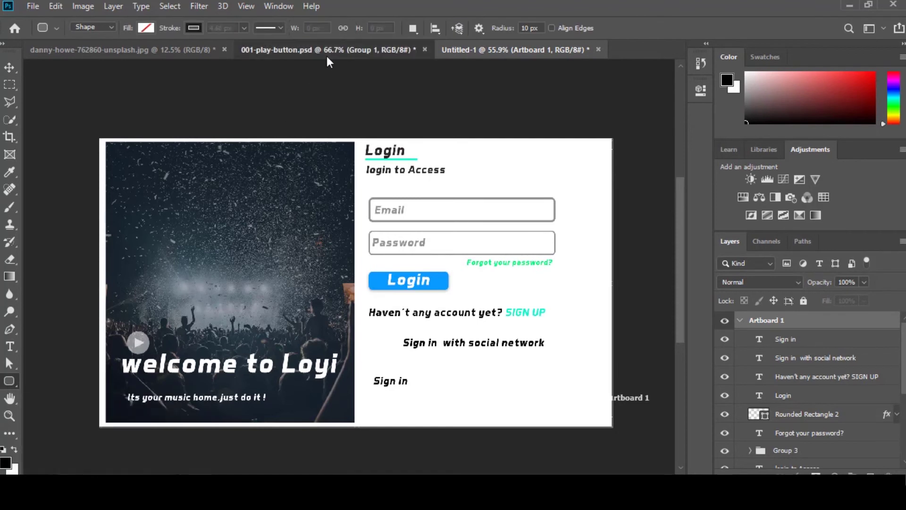
left_click(329, 52)
left_click(9, 67)
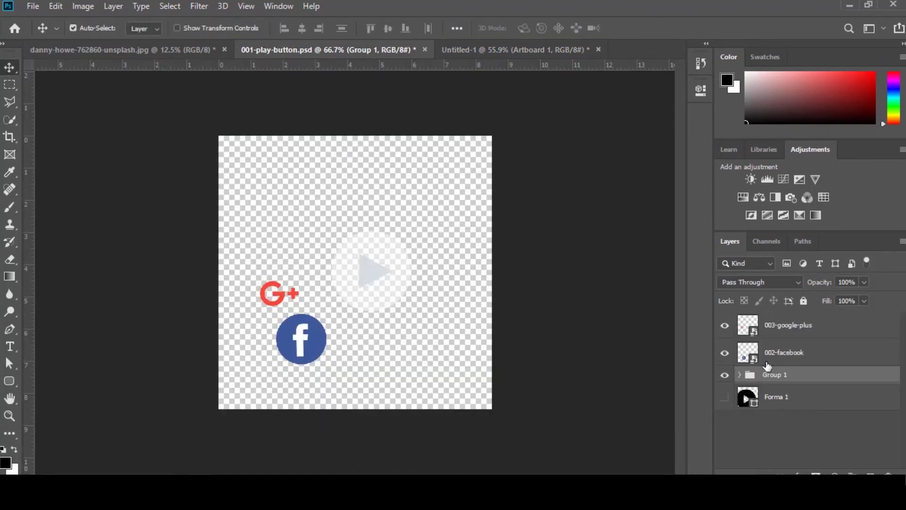
left_click(774, 361)
left_click_drag(305, 352, 510, 52)
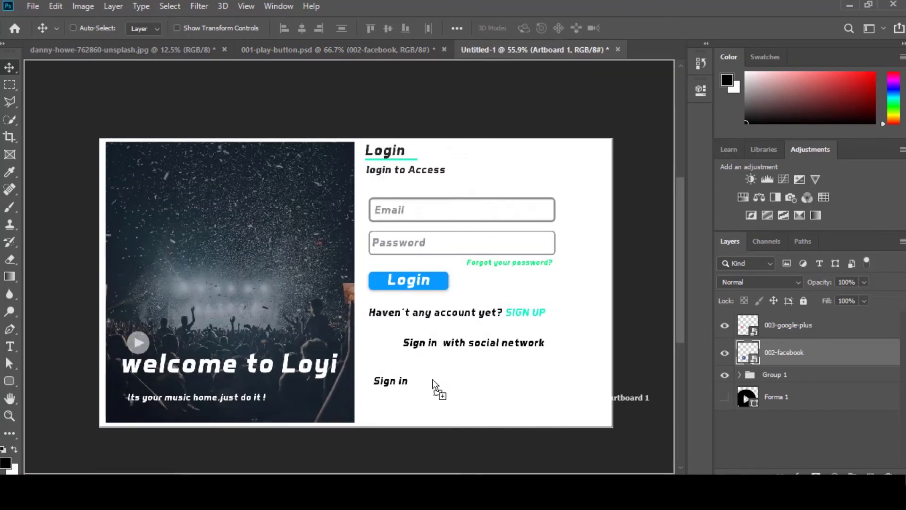
mouse_move(508, 48)
left_mouse_down()
mouse_move(461, 394)
mouse_move(440, 379)
mouse_move(460, 399)
left_mouse_up()
key("ctrl+t")
key("Return")
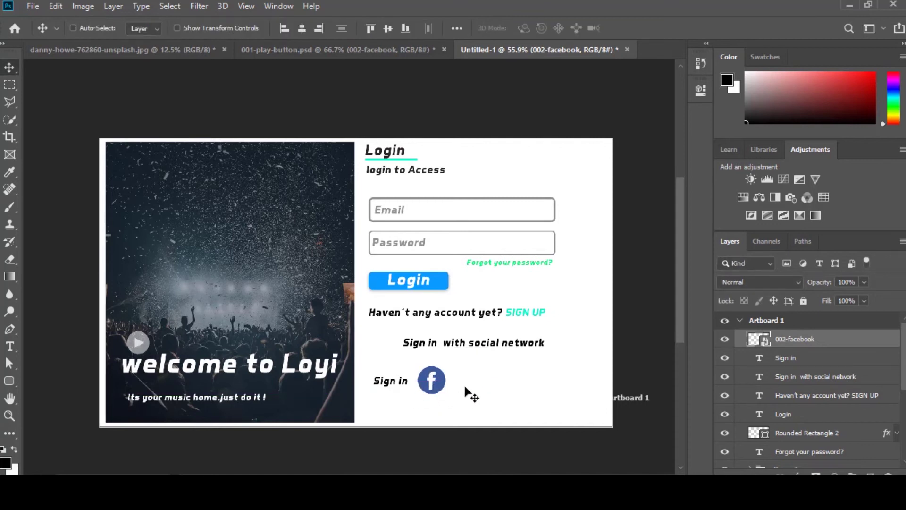
key("ctrl+t")
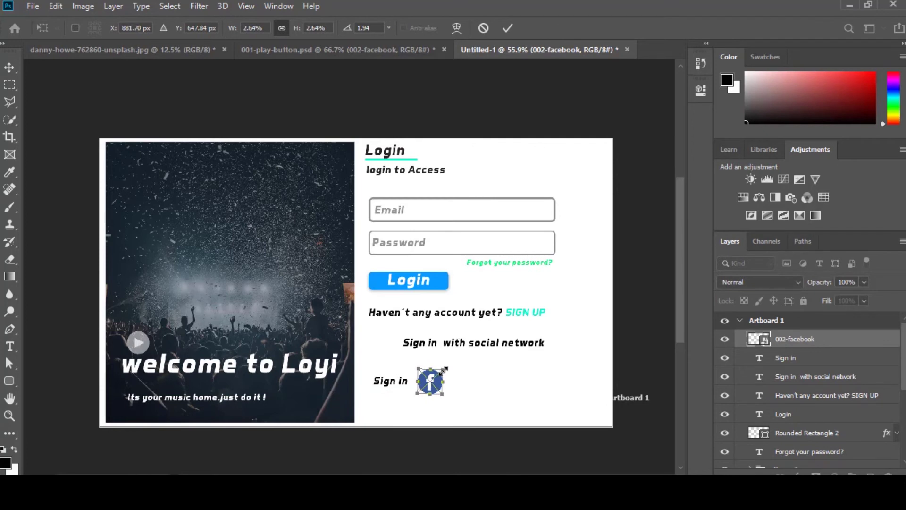
key("Return")
key("Up")
key("Up")
key("Up")
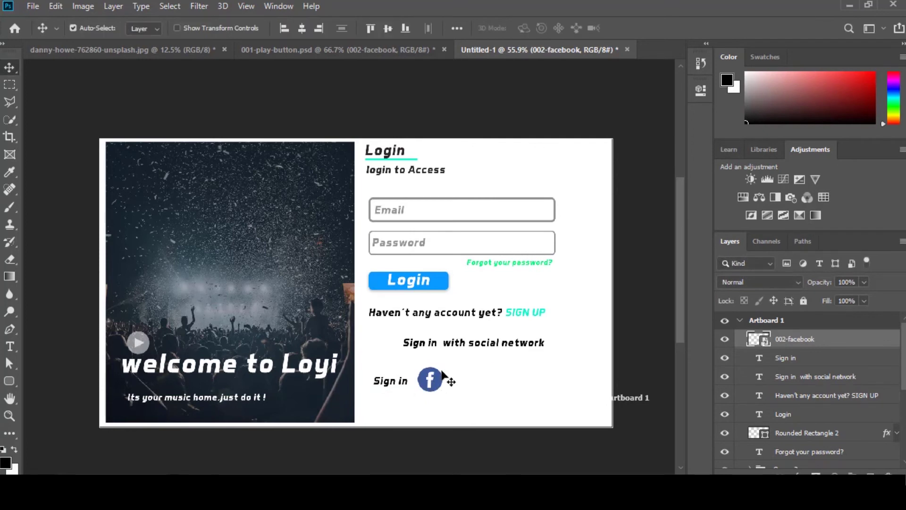
Place the G+ icon next to Facebook and align both icons' vertical centres.
left_click(358, 50)
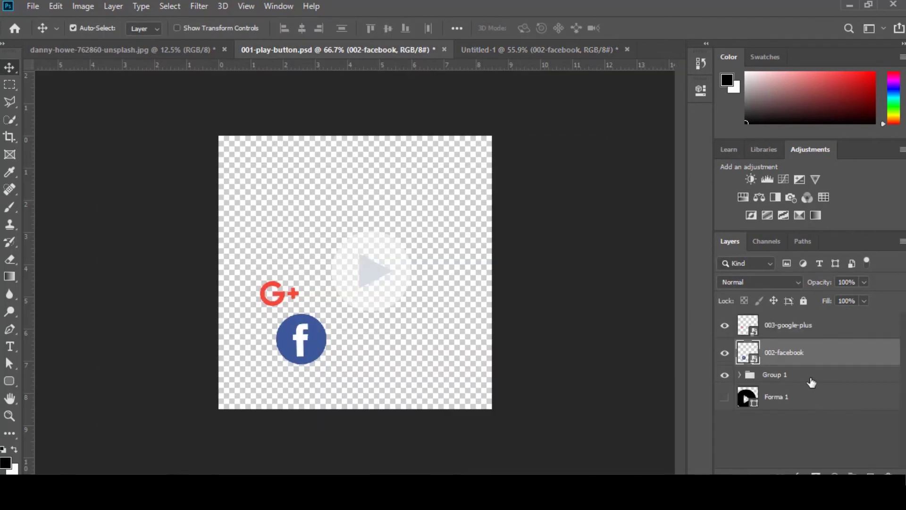
left_click(802, 325)
mouse_move(272, 301)
left_mouse_down()
mouse_move(549, 50)
mouse_move(474, 383)
left_mouse_up()
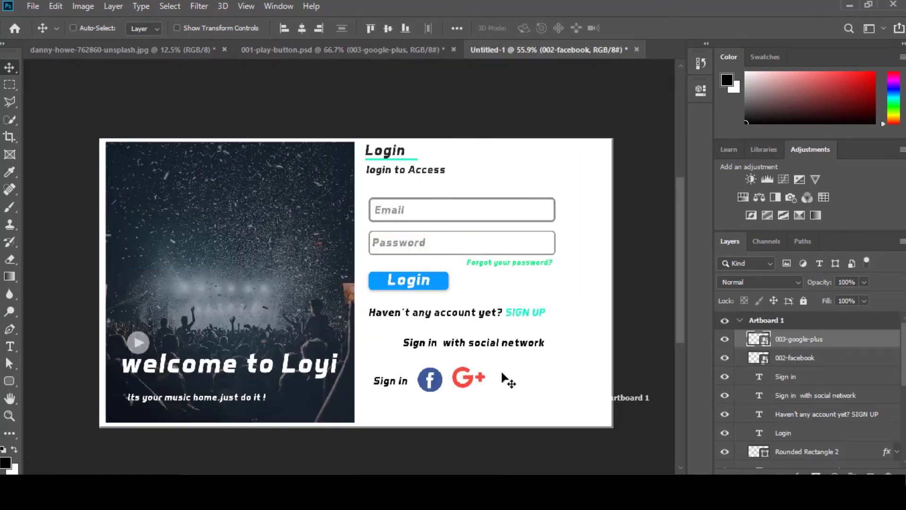
left_click(764, 357, "shift")
left_click(388, 27)
left_click(457, 28)
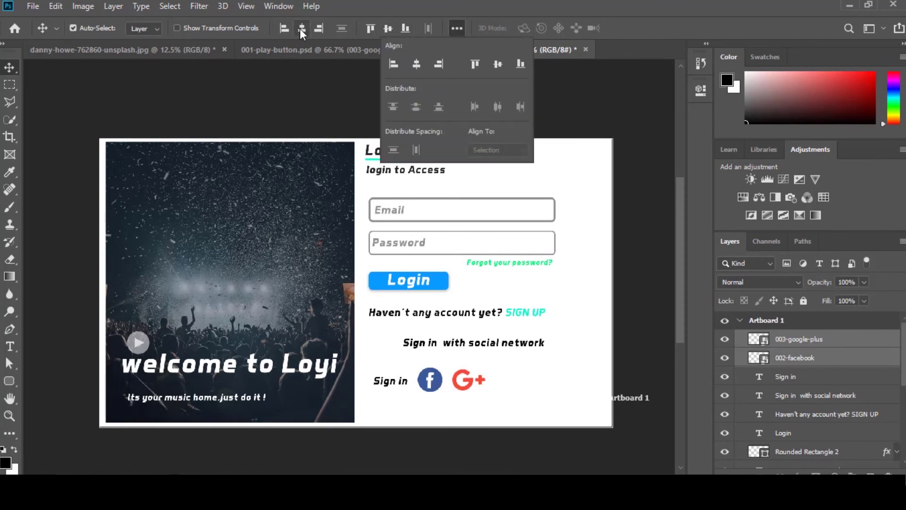
left_click(373, 28)
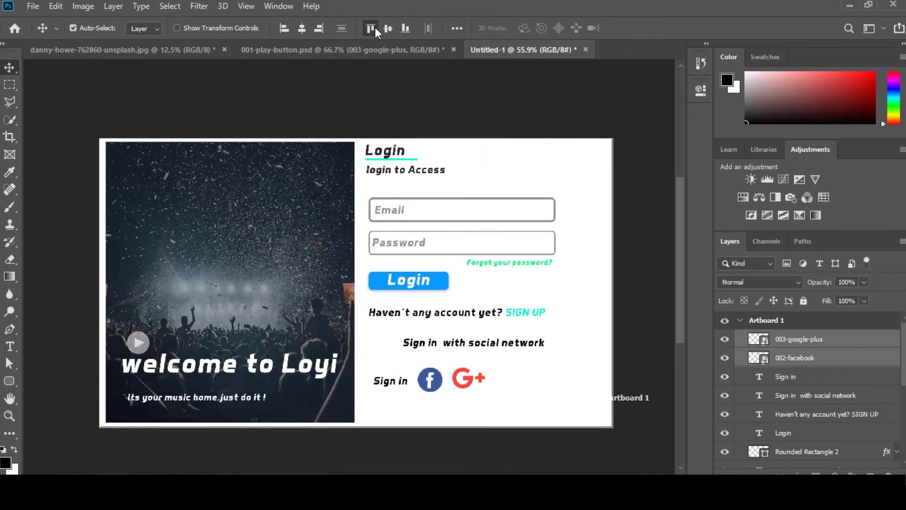
left_click(389, 31)
left_click(781, 358)
left_click(810, 344)
key("shift+Right")
key("shift+Right")
key("shift+Right")
Add 'or' text between the two icons and group it with both icons.
left_click(10, 345)
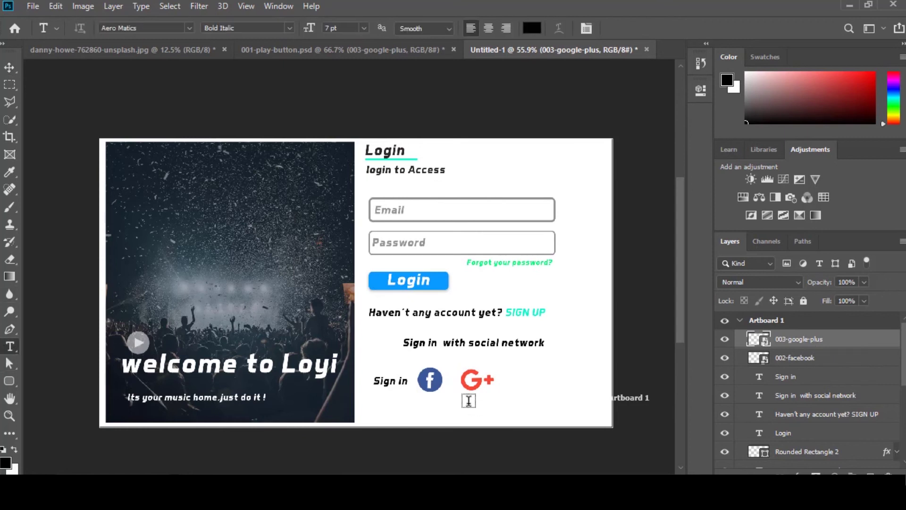
left_click(452, 380)
key("BackSpace")
type("oror")
left_click(14, 66)
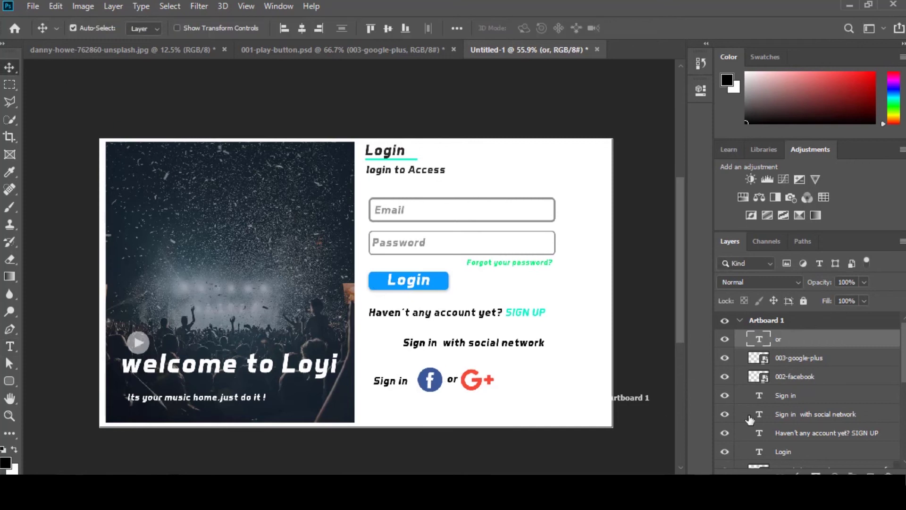
left_click(805, 380, "shift")
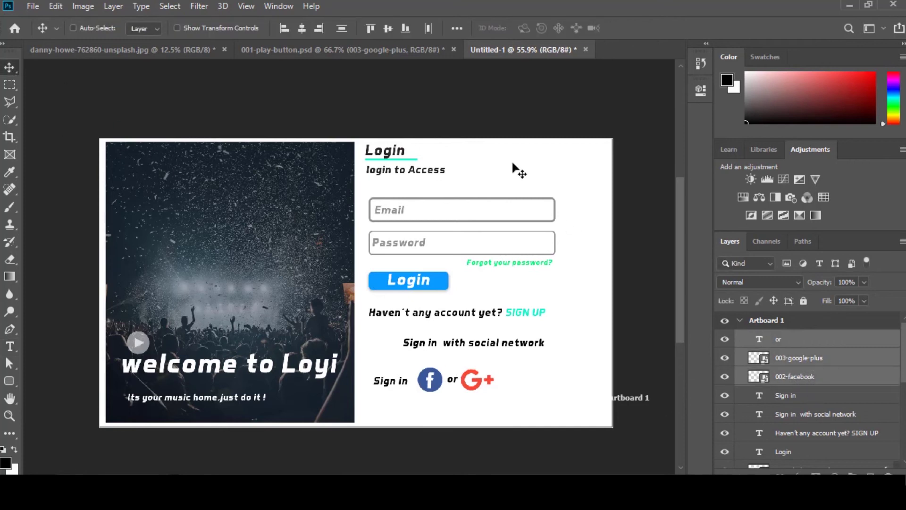
left_click(457, 28)
key("ctrl+g")
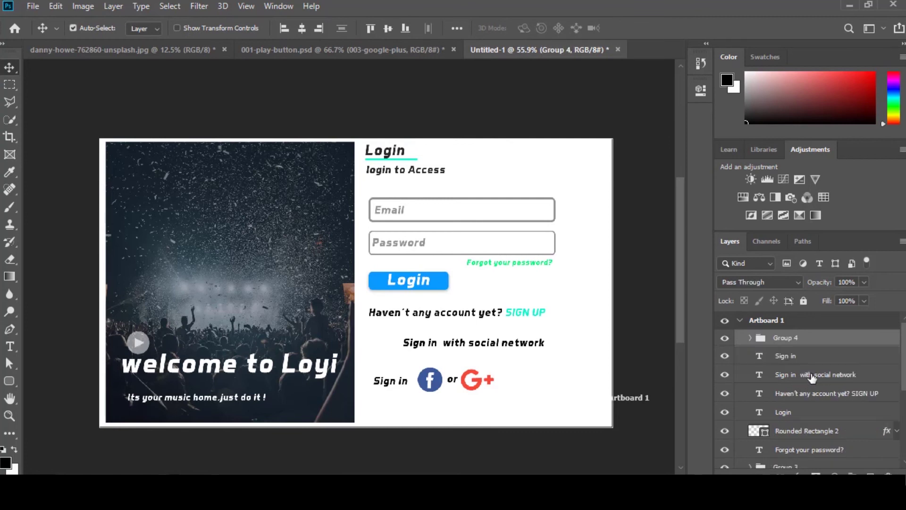
Left-align the Login heading and 'login to Access' texts and reposition them.
scroll(825, 399, "down", 3)
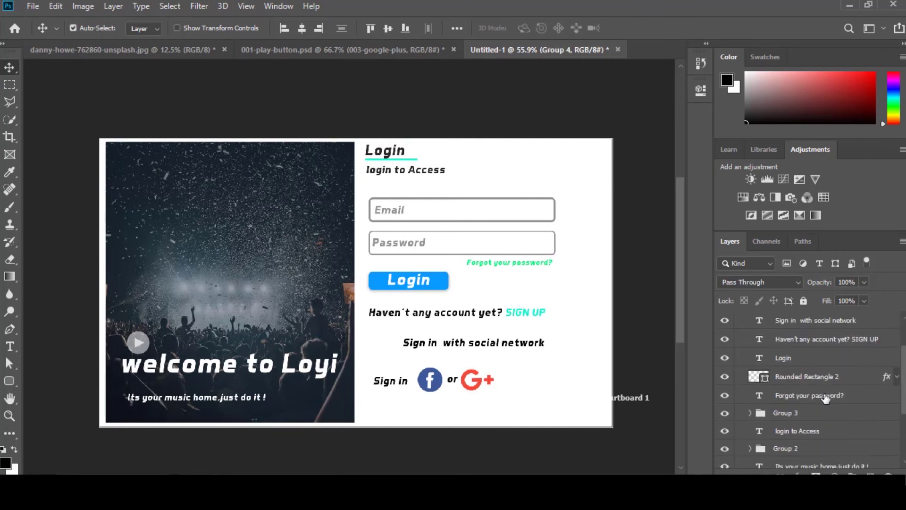
left_click(810, 431)
scroll(813, 425, "down", 2)
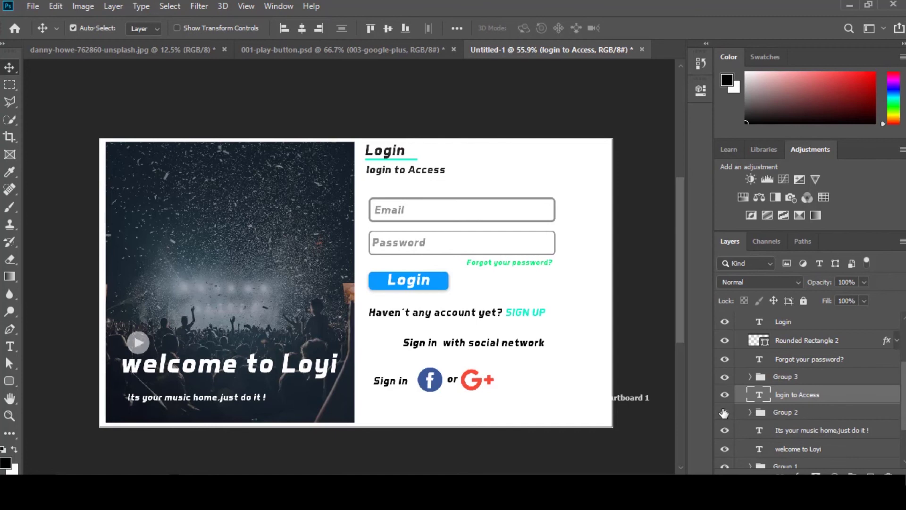
left_click(772, 412, "ctrl")
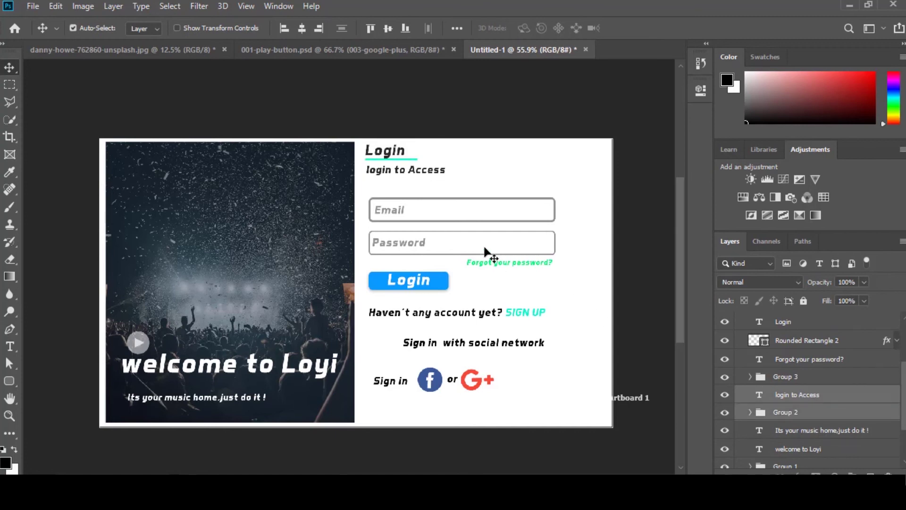
left_click(283, 29)
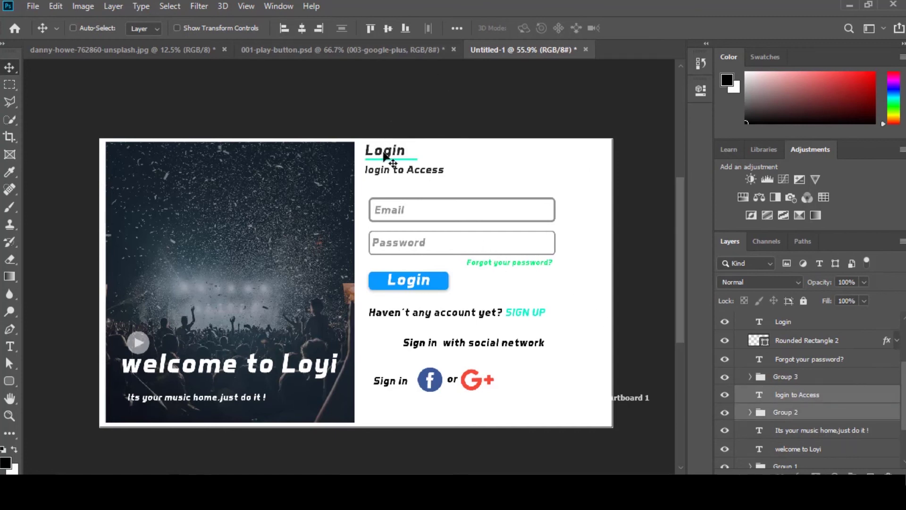
left_click_drag(403, 153, 409, 162)
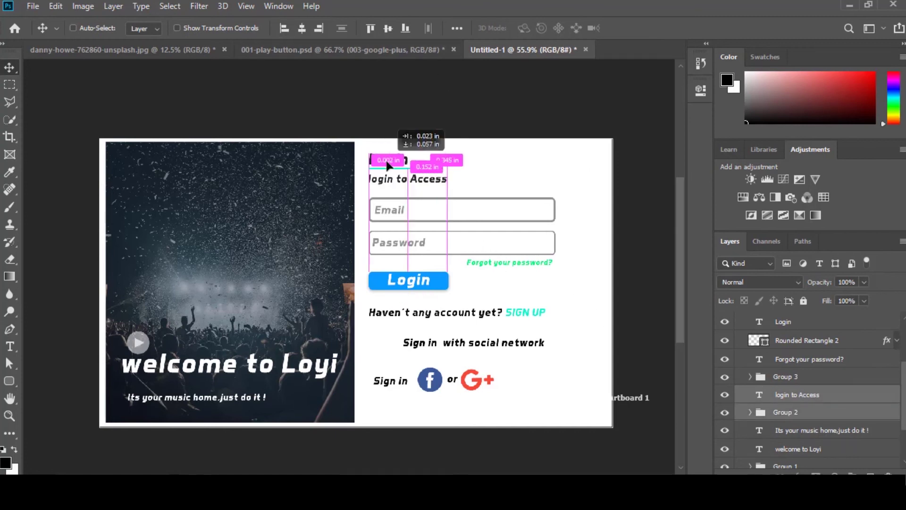
left_click(795, 413, "ctrl")
left_click_drag(459, 227, 458, 221)
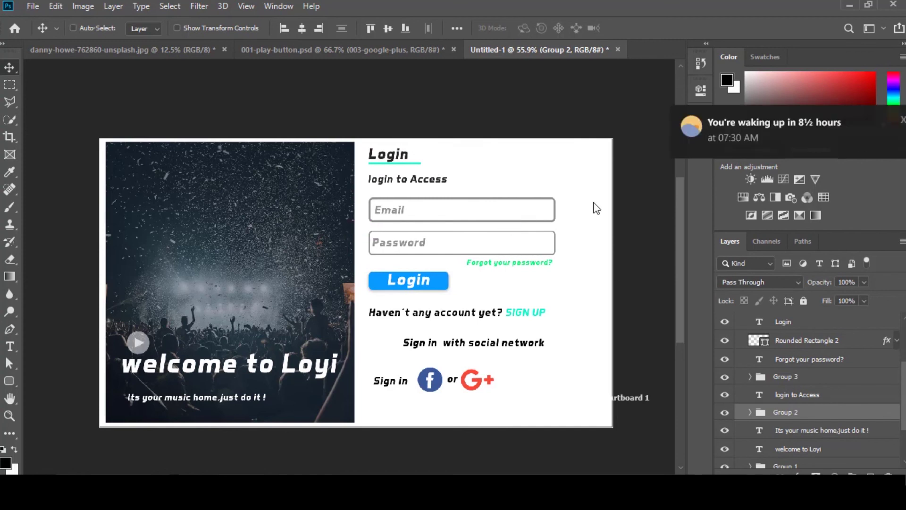
Save the design to the Desktop as the Photoshop file 'Loyi login page.psd'.
key("ctrl+s")
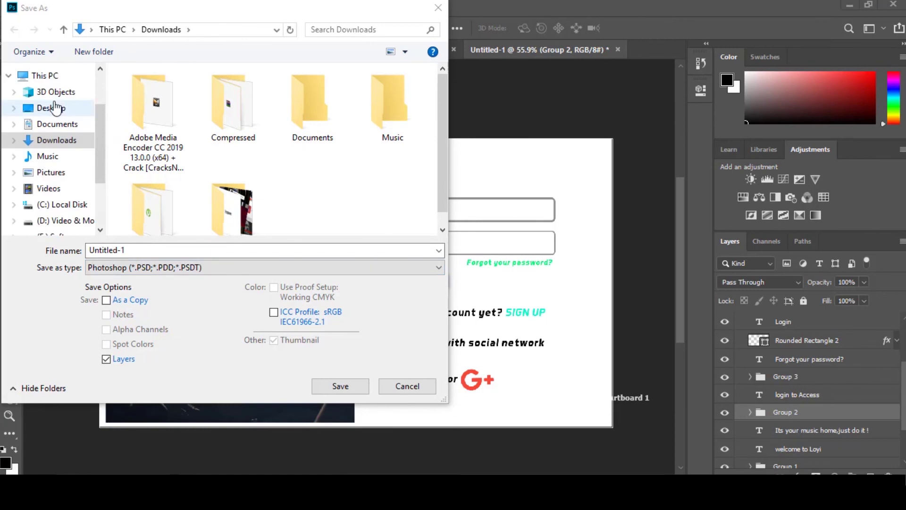
left_click(56, 108)
left_click(165, 251)
key("ctrl+a")
key("BackSpace")
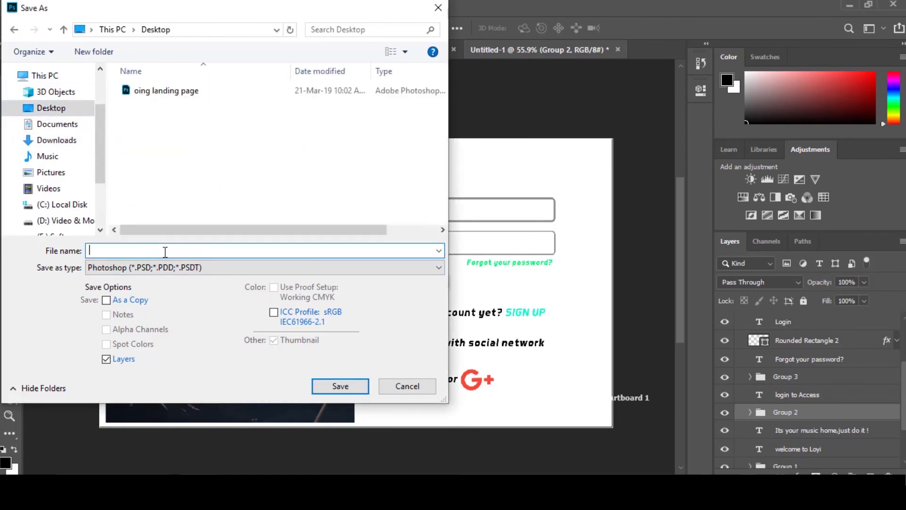
type("Loyi login page")
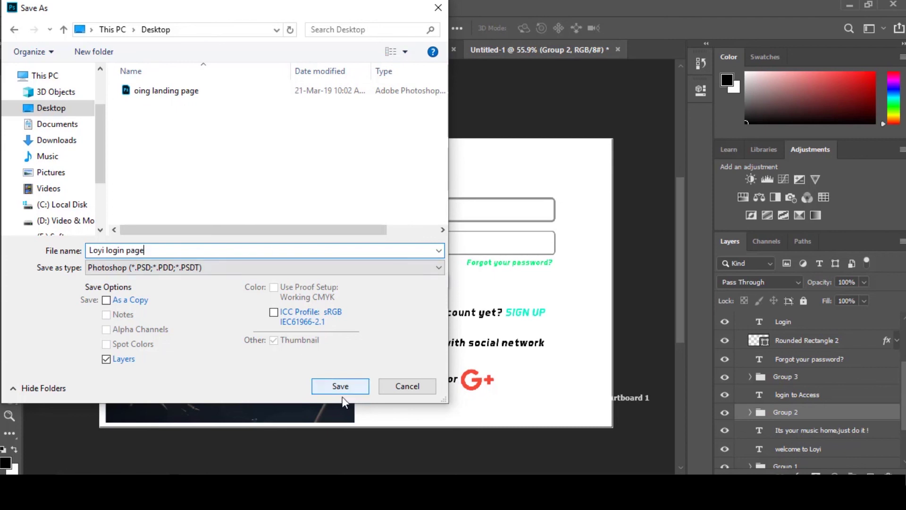
left_click(349, 385)
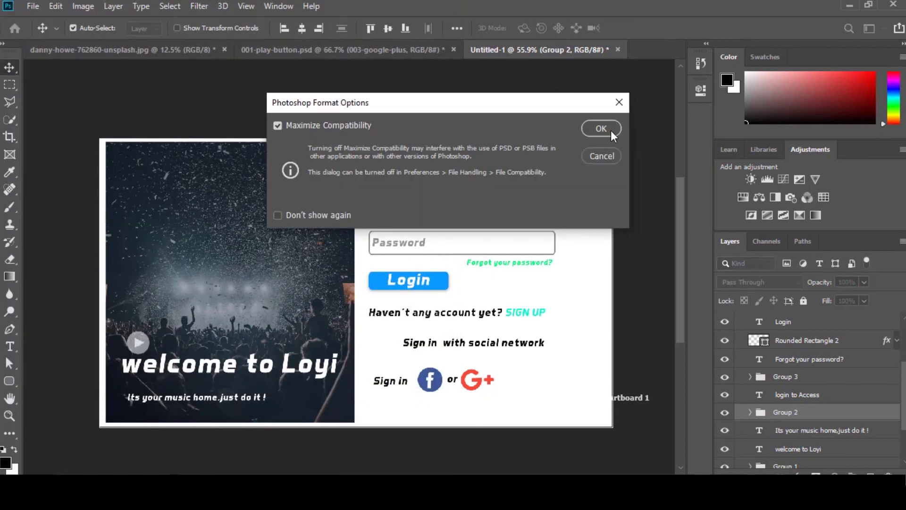
left_click(600, 128)
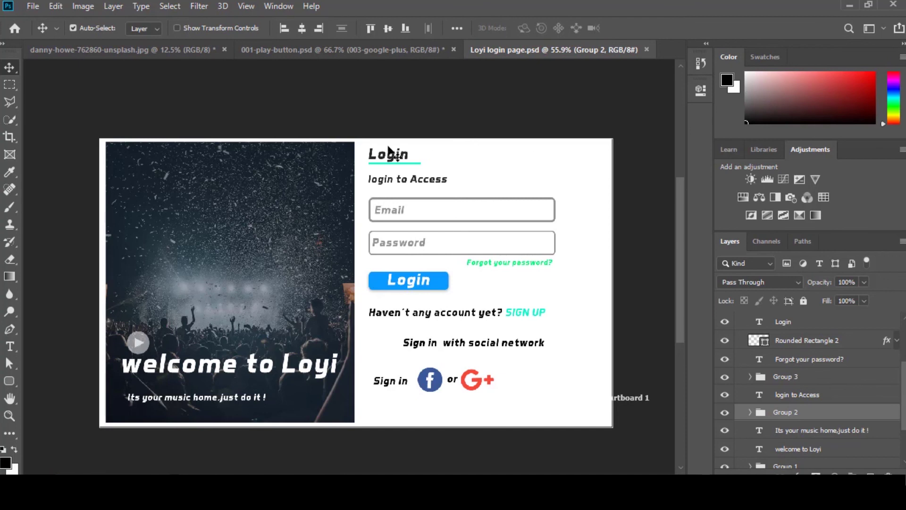
left_click(33, 7)
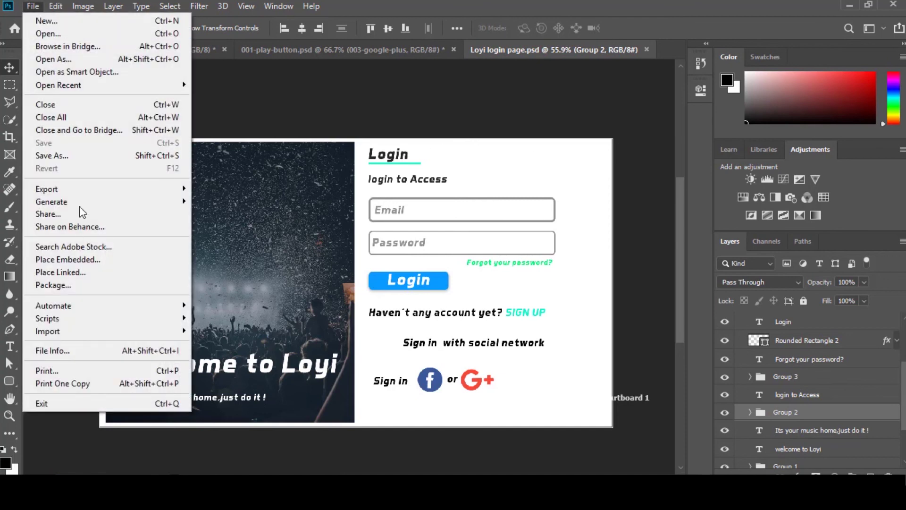
Save a PNG copy of 'Loyi login page' to the Desktop, accepting PNG options.
left_click(89, 159)
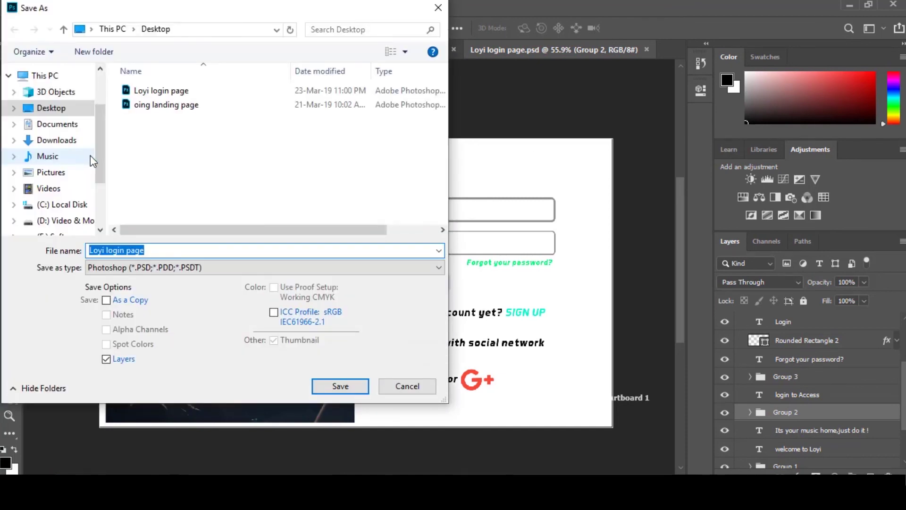
left_click(191, 267)
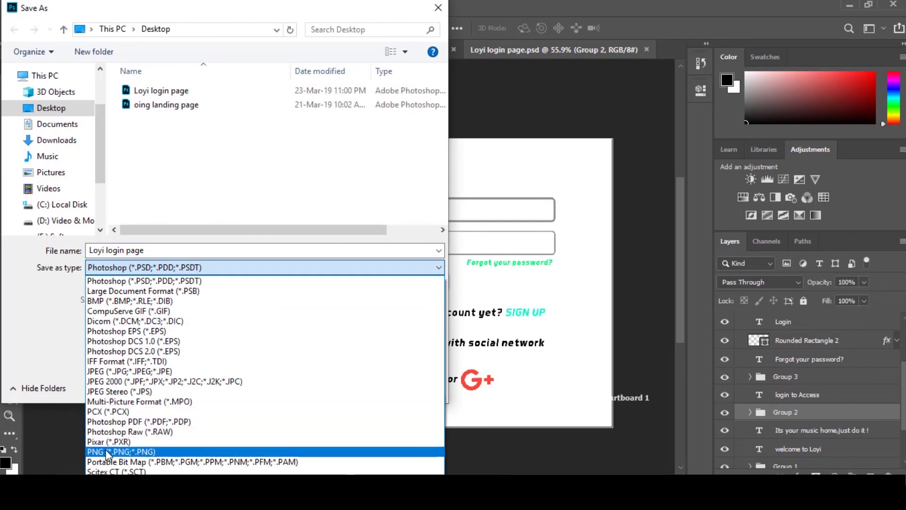
left_click(122, 451)
left_click(339, 384)
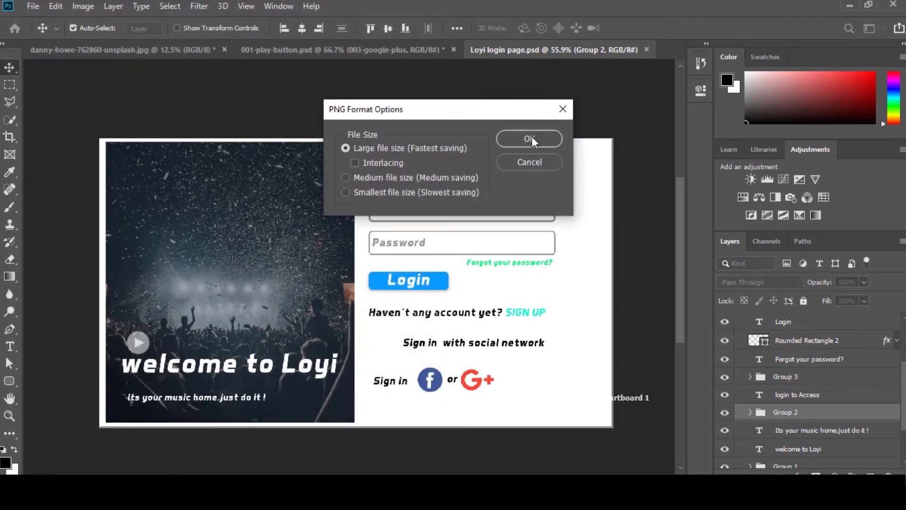
left_click(530, 139)
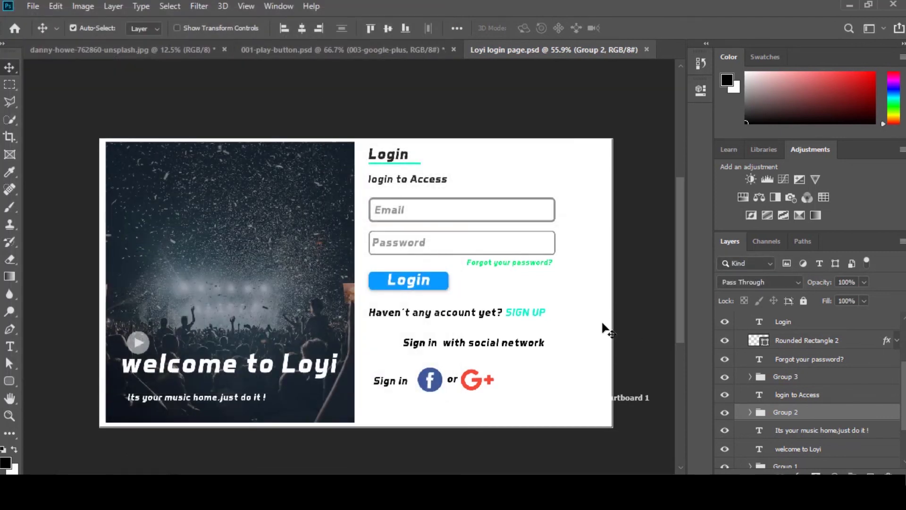